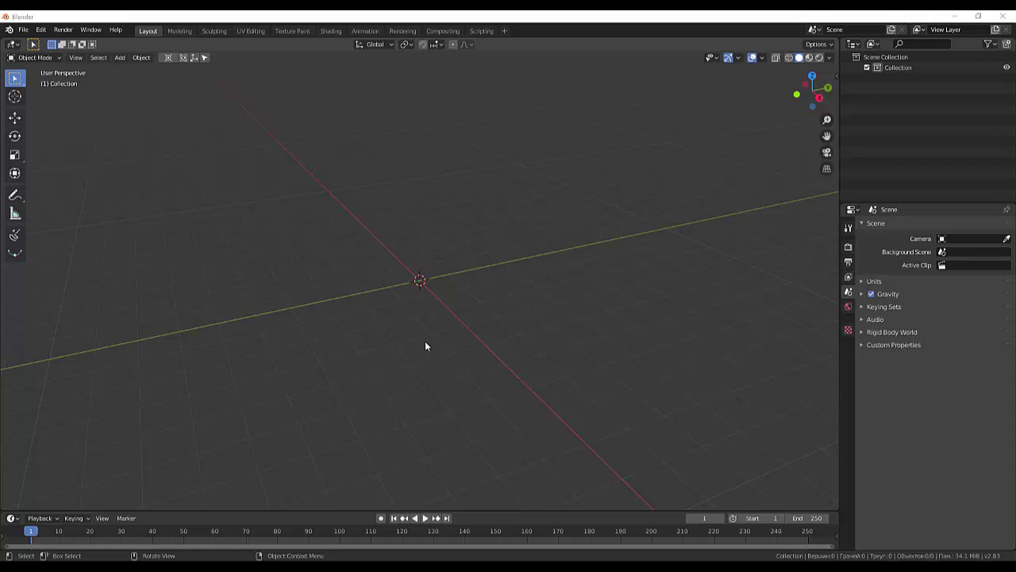
Add a cube at the scene origin and select it
{"action": "key", "text": "shift+a"}
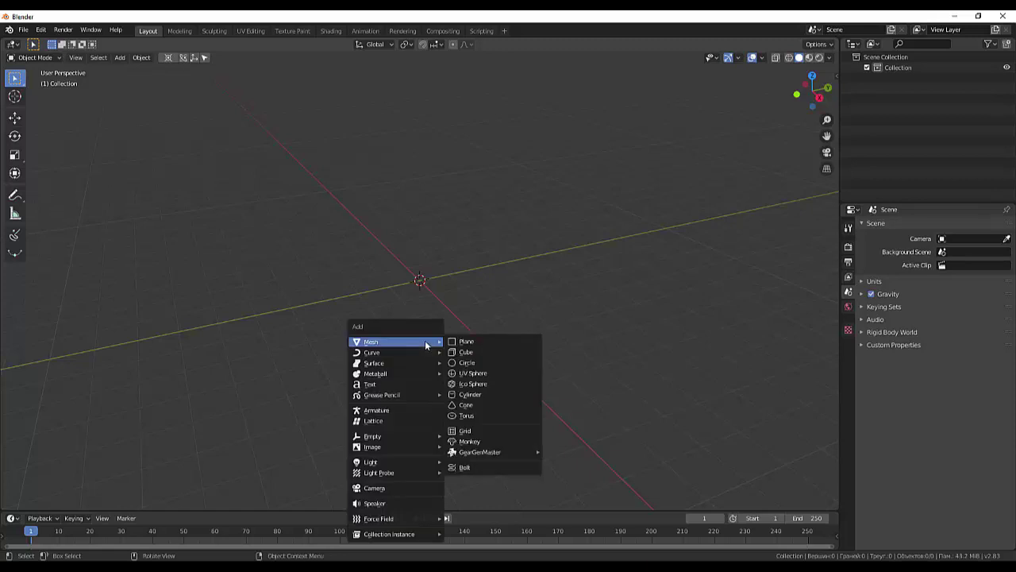
{"action": "left_click", "coordinate": [465, 352]}
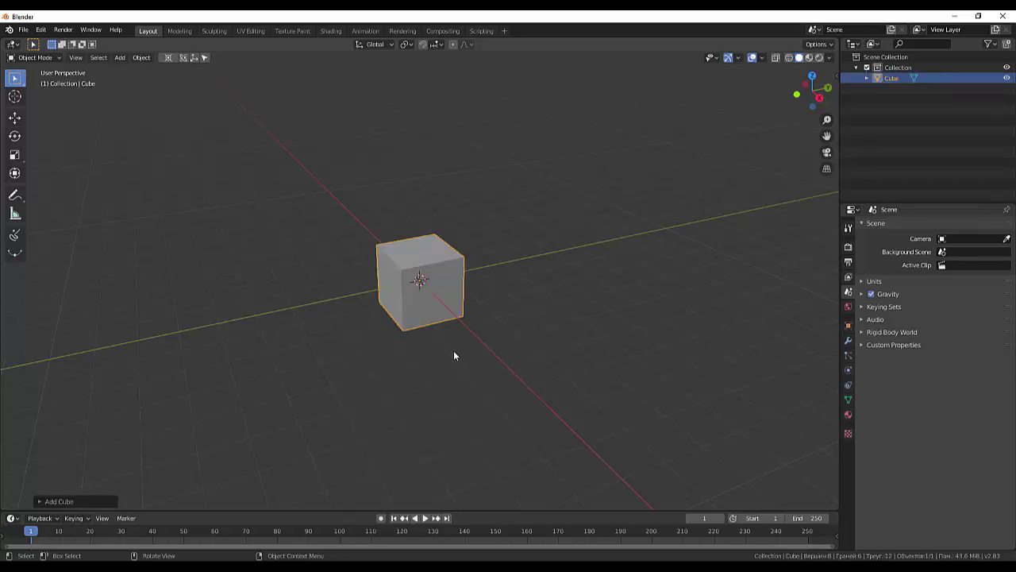
{"action": "mouse_move", "coordinate": [453, 355]}
{"action": "middle_mouse_down"}
{"action": "mouse_move", "coordinate": [304, 370]}
{"action": "mouse_move", "coordinate": [519, 354]}
{"action": "middle_mouse_up"}
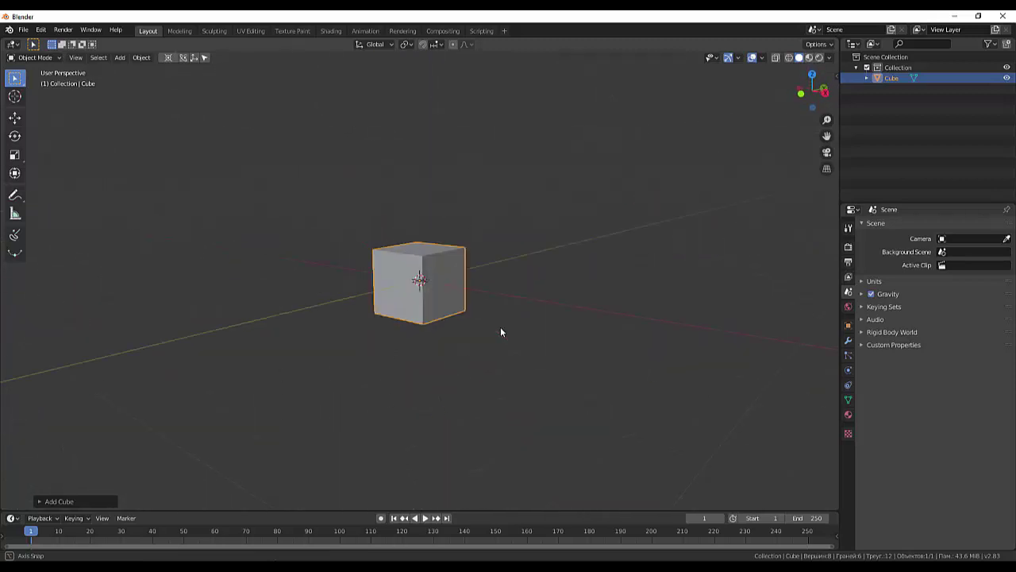
{"action": "left_click", "coordinate": [450, 282]}
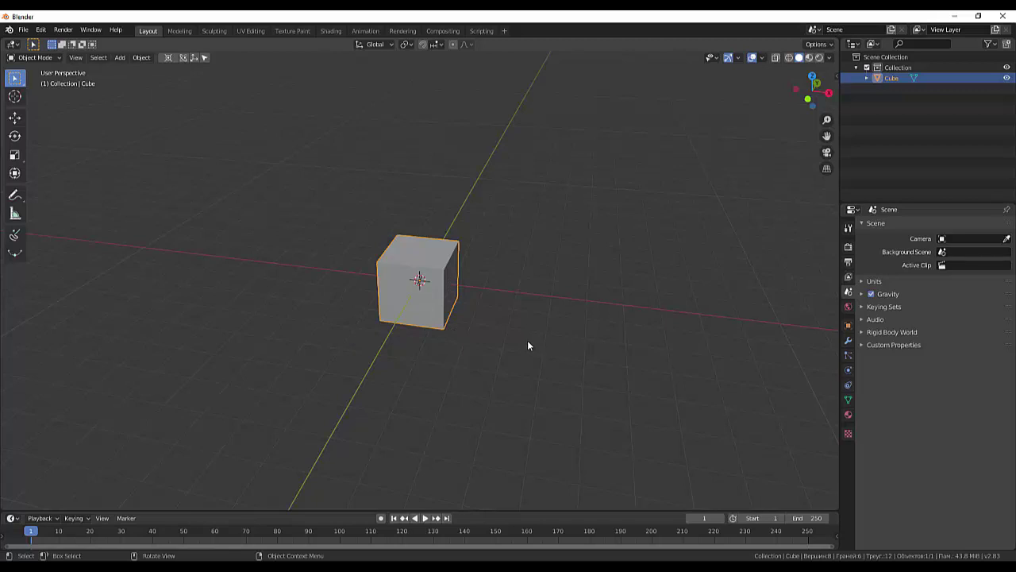
Scale the cube narrower along the X axis
{"action": "key", "text": "s"}
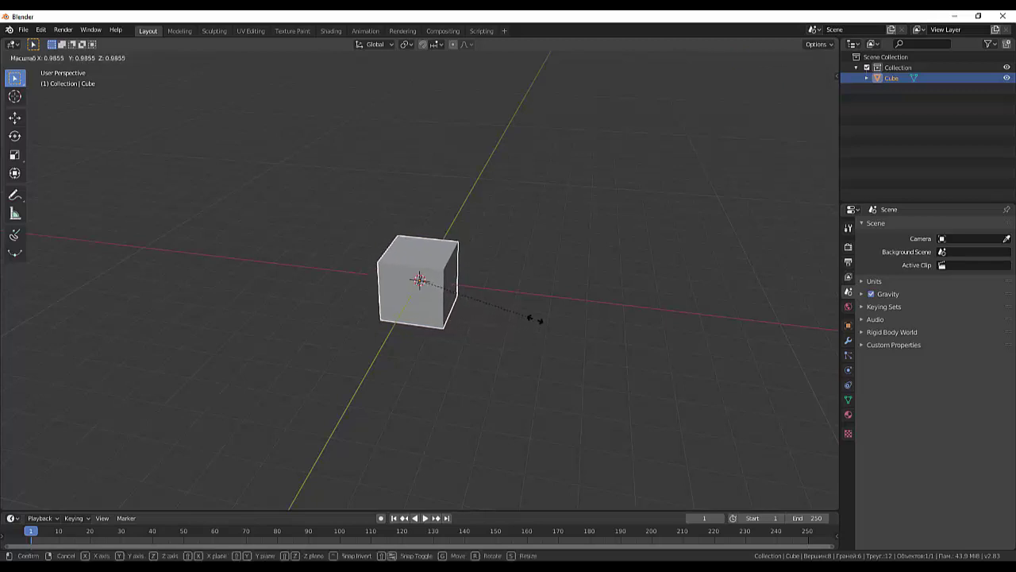
{"action": "key", "text": "x"}
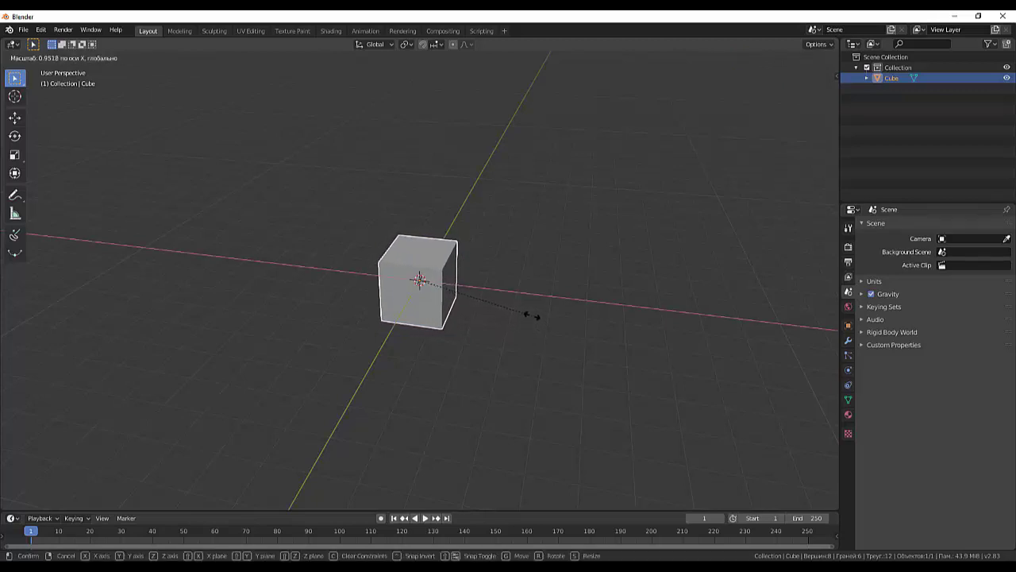
{"action": "left_click", "coordinate": [512, 302]}
{"action": "middle_click_drag", "start_coordinate": [512, 303], "coordinate": [454, 307]}
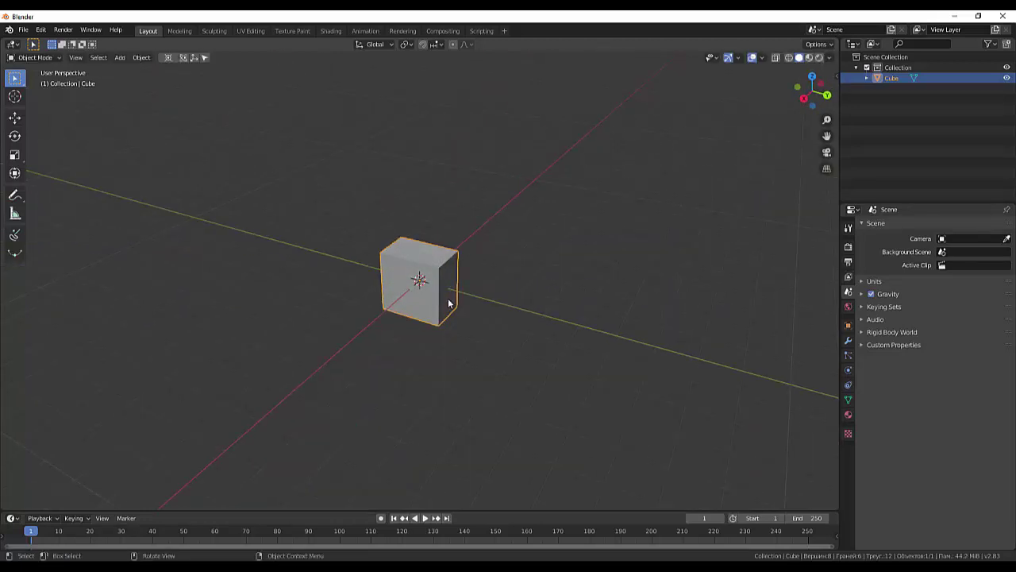
Scale the cube along Y to about 0.64 and select the slimmer block
{"action": "key", "text": "s"}
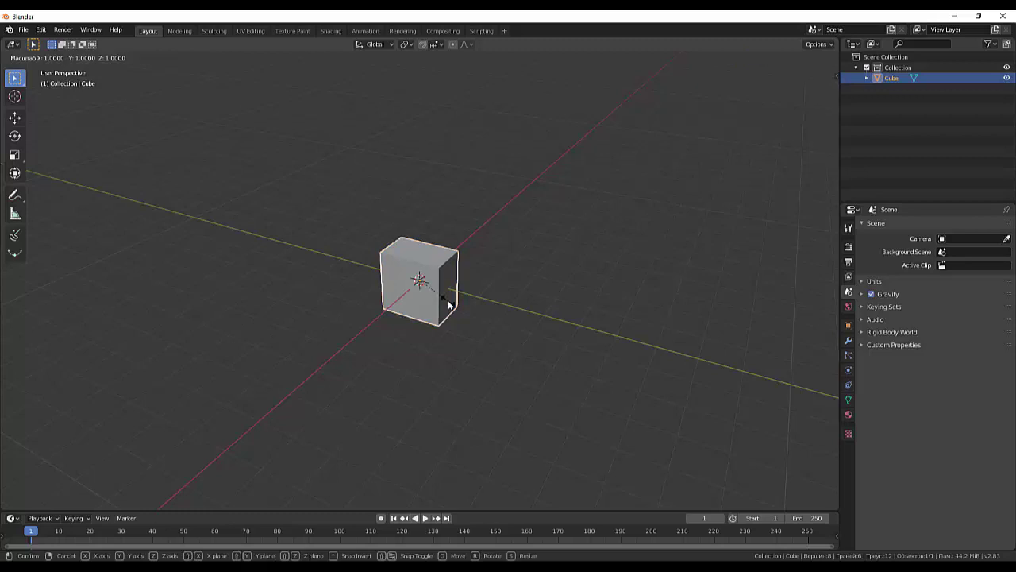
{"action": "key", "text": "y"}
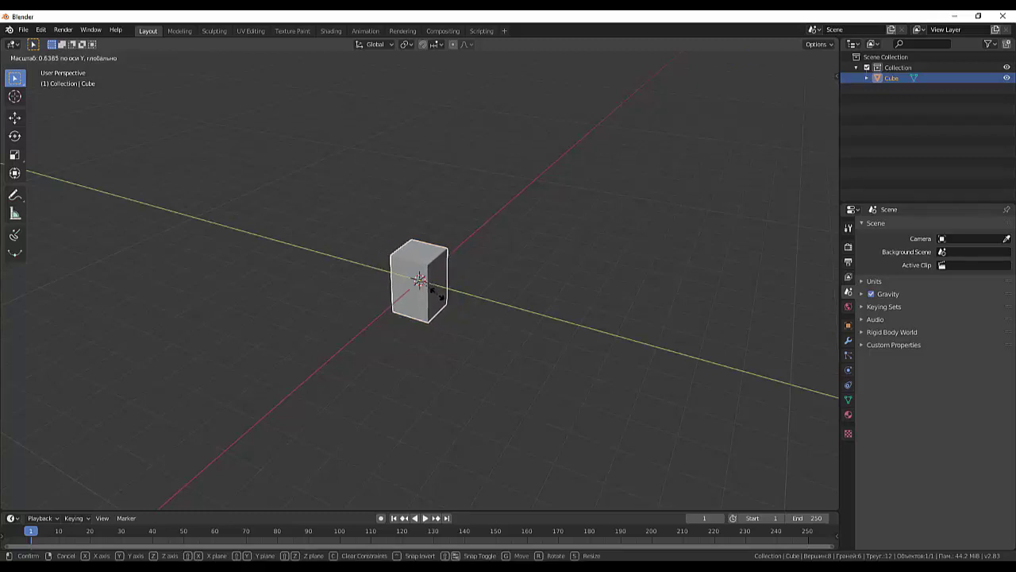
{"action": "left_click", "coordinate": [435, 292]}
{"action": "mouse_move", "coordinate": [435, 292]}
{"action": "middle_mouse_down"}
{"action": "mouse_move", "coordinate": [632, 263]}
{"action": "mouse_move", "coordinate": [611, 325]}
{"action": "mouse_move", "coordinate": [529, 320]}
{"action": "middle_mouse_up"}
{"action": "scroll", "coordinate": [447, 314], "scroll_direction": "up", "scroll_amount": 3}
{"action": "left_click", "coordinate": [437, 255]}
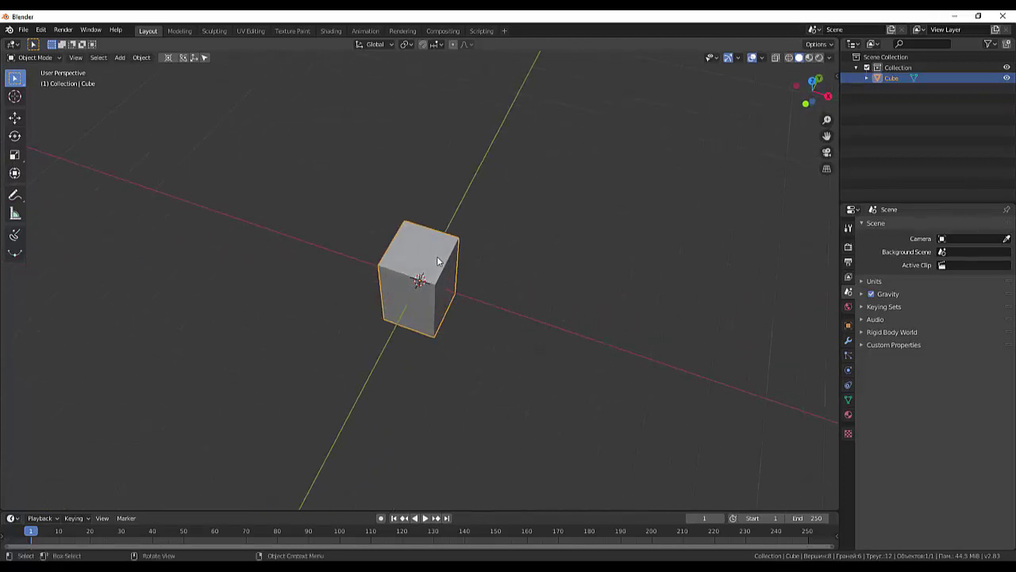
{"action": "left_click", "coordinate": [49, 57]}
{"action": "left_click", "coordinate": [43, 71]}
{"action": "left_click", "coordinate": [530, 288]}
Enter Edit Mode, clear the selection and select the block's top face
{"action": "left_click", "coordinate": [49, 57]}
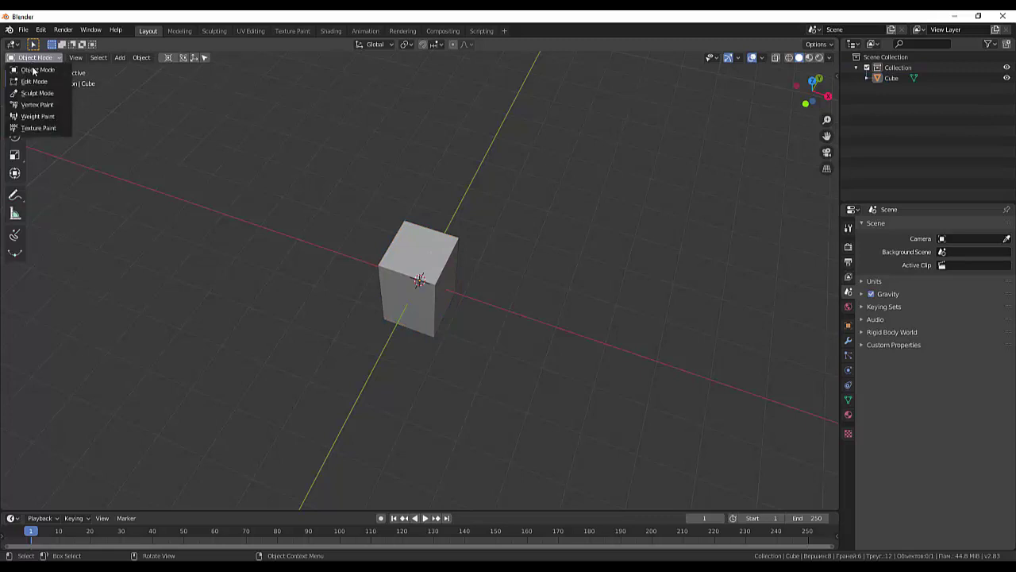
{"action": "left_click", "coordinate": [40, 79]}
{"action": "key", "text": "alt+a"}
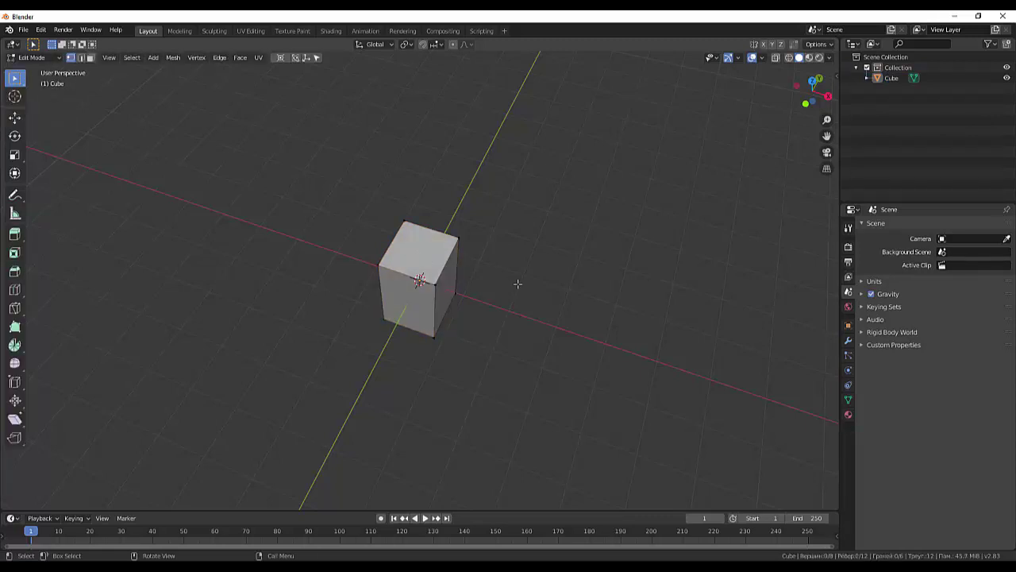
{"action": "left_click", "coordinate": [449, 261]}
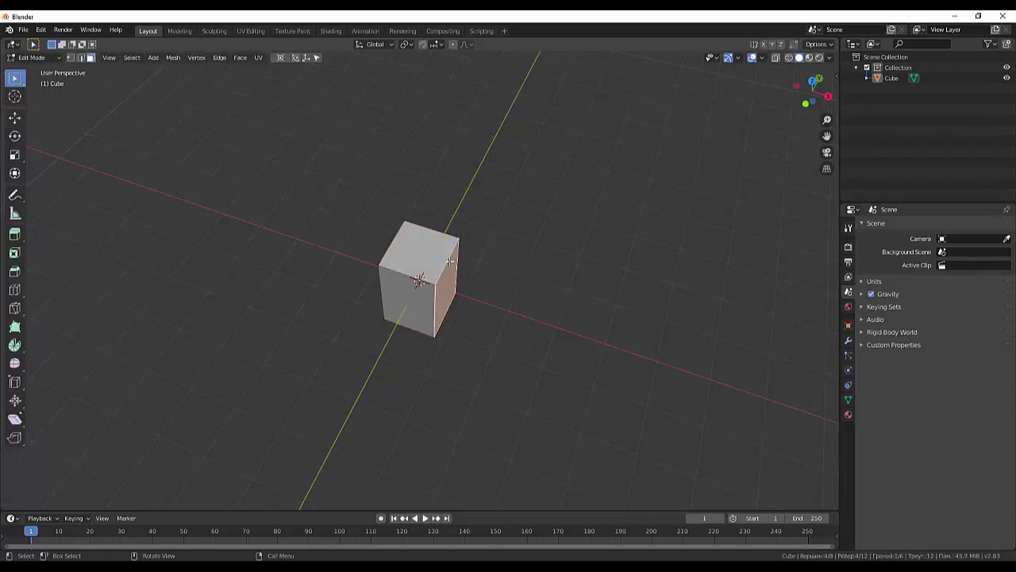
{"action": "left_click", "coordinate": [425, 254]}
{"action": "key", "text": "s"}
{"action": "left_click", "coordinate": [520, 299]}
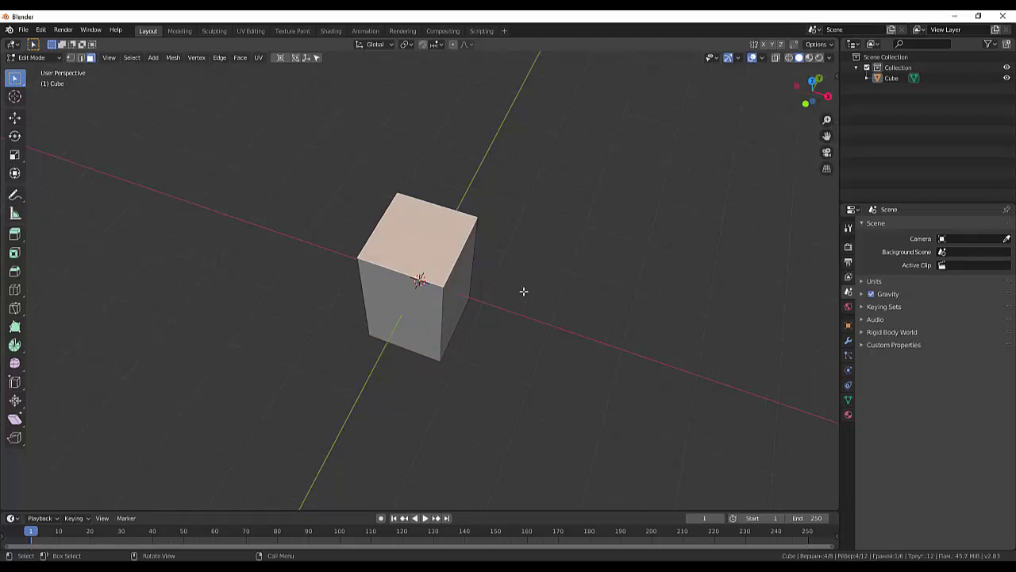
Inset the top face and extrude it about 0.31 m upward into a small neck
{"action": "key", "text": "i"}
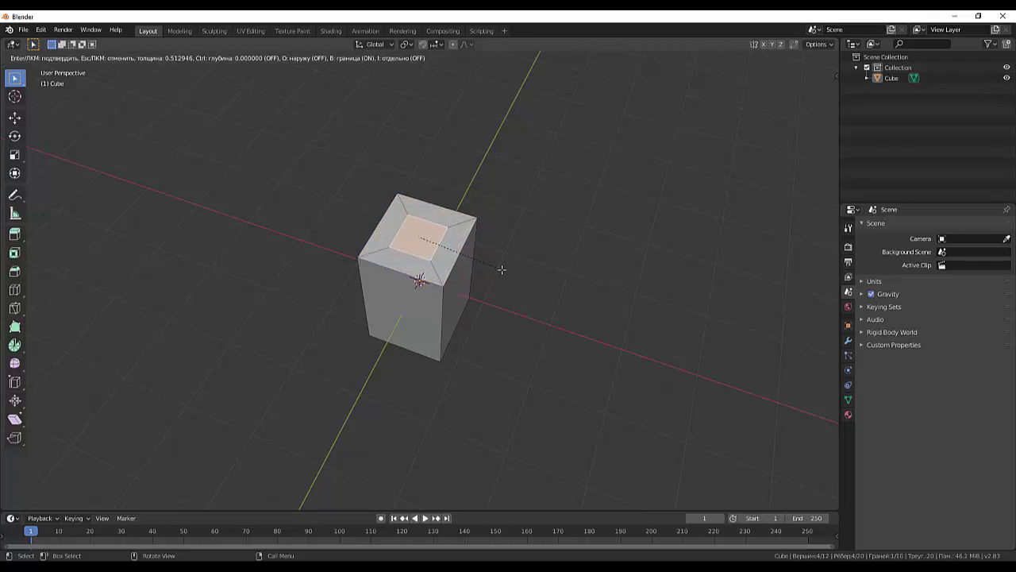
{"action": "left_click", "coordinate": [501, 270]}
{"action": "mouse_move", "coordinate": [532, 263]}
{"action": "middle_mouse_down"}
{"action": "mouse_move", "coordinate": [542, 252]}
{"action": "mouse_move", "coordinate": [537, 259]}
{"action": "middle_mouse_up"}
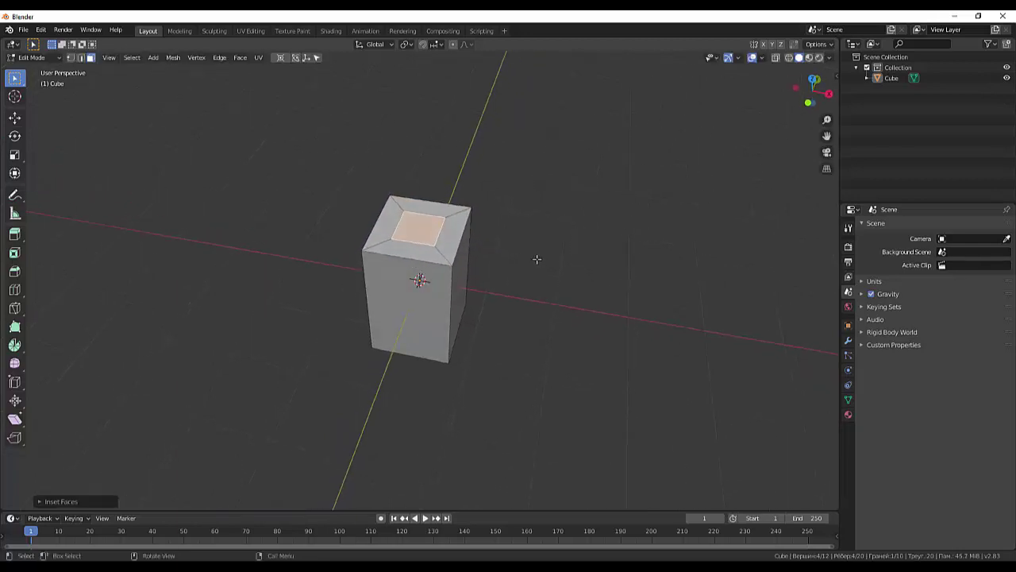
{"action": "key", "text": "e"}
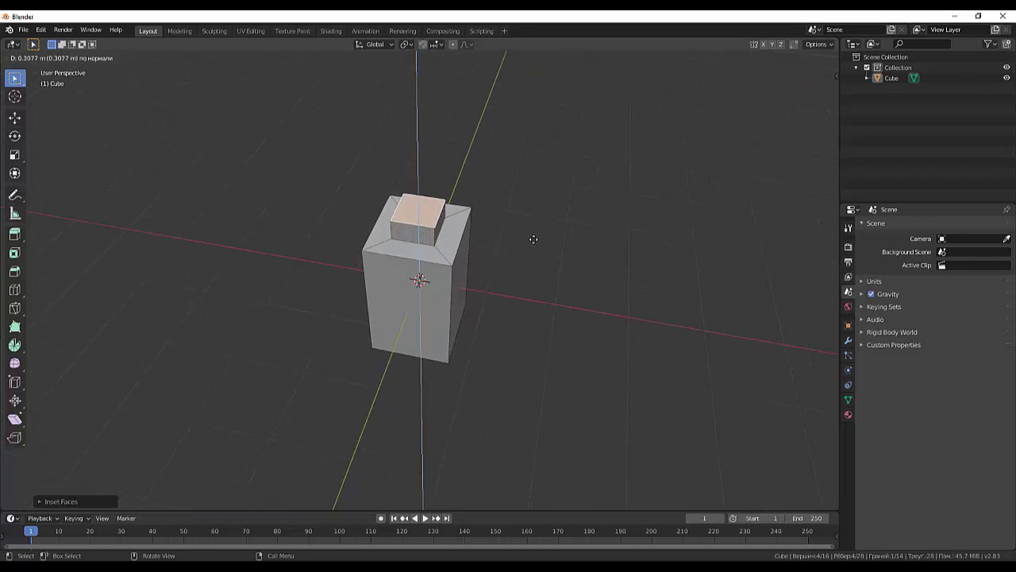
{"action": "left_click", "coordinate": [533, 235]}
{"action": "mouse_move", "coordinate": [533, 233]}
{"action": "middle_mouse_down"}
{"action": "mouse_move", "coordinate": [560, 199]}
{"action": "mouse_move", "coordinate": [544, 231]}
{"action": "middle_mouse_up"}
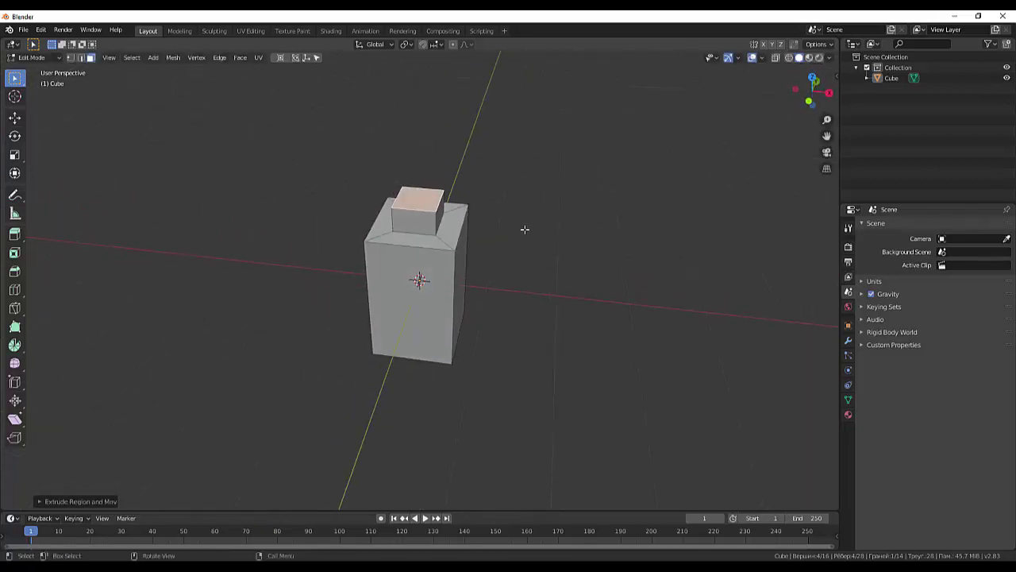
{"action": "key", "text": "s"}
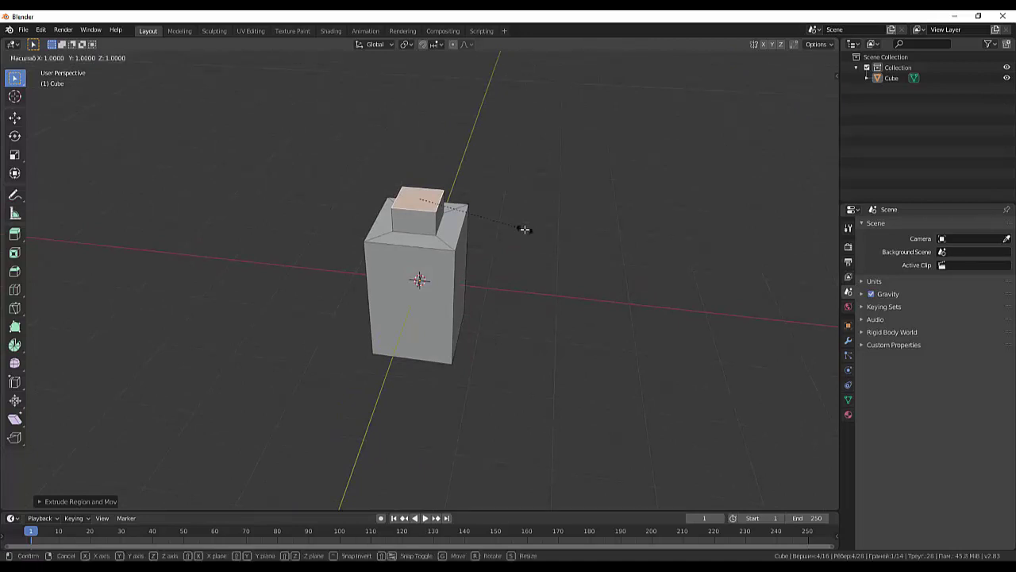
{"action": "right_click", "coordinate": [546, 225]}
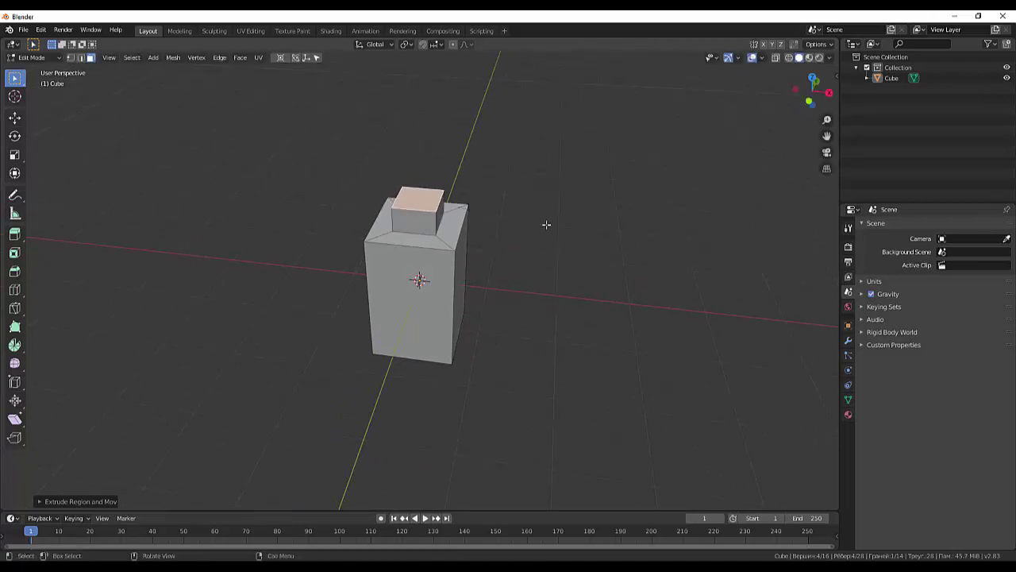
{"action": "key", "text": "e"}
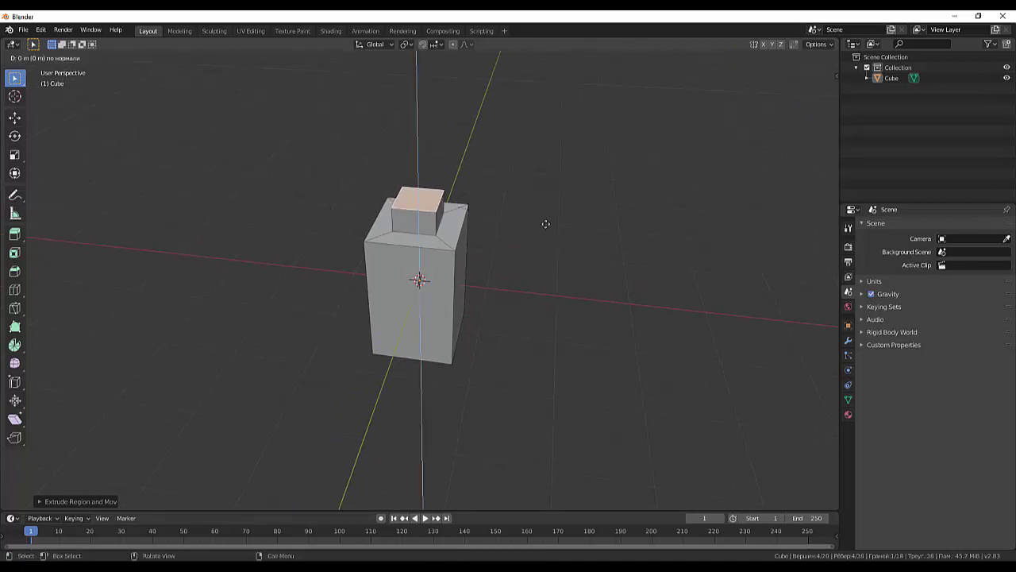
Widen the neck's top face and extrude it about 1.3 m straight up into a head box
{"action": "left_click", "coordinate": [524, 228]}
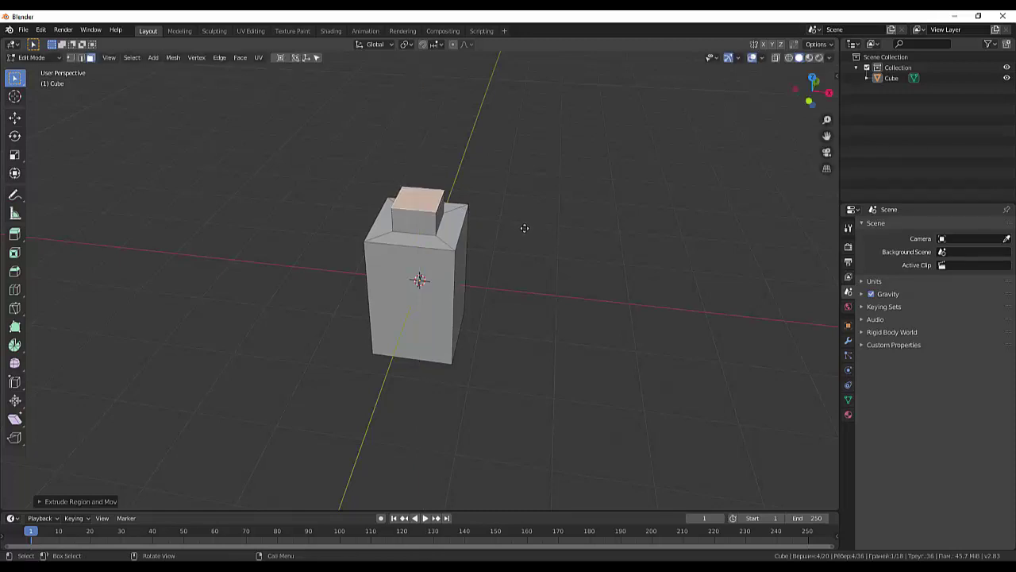
{"action": "key", "text": "s"}
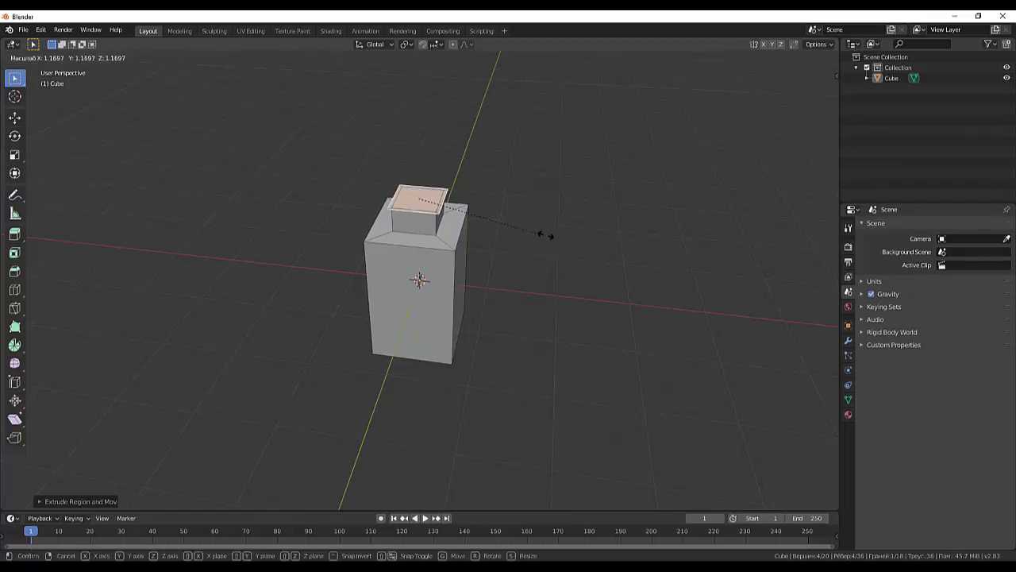
{"action": "left_click", "coordinate": [715, 251]}
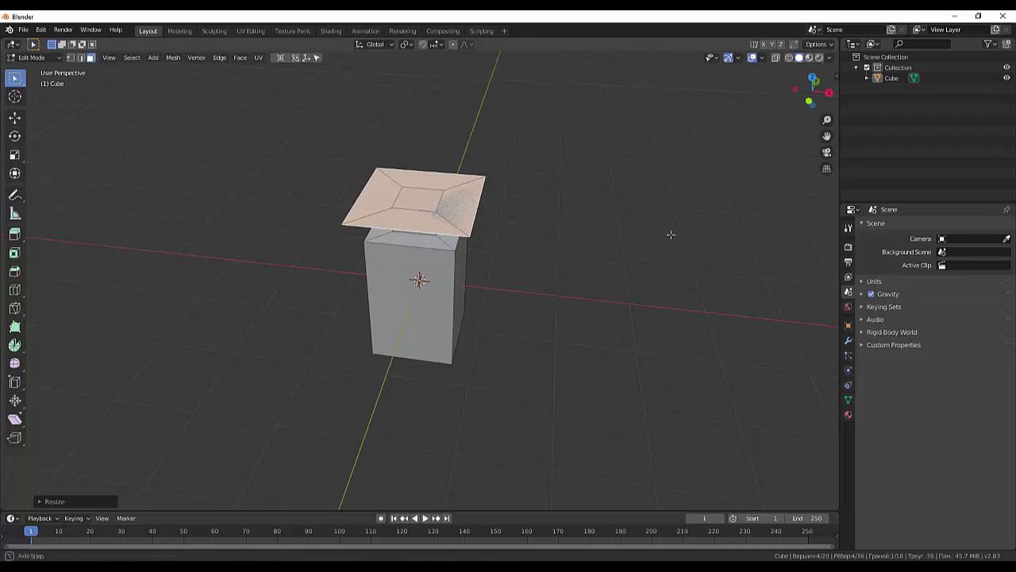
{"action": "mouse_move", "coordinate": [669, 231]}
{"action": "middle_mouse_down"}
{"action": "mouse_move", "coordinate": [680, 186]}
{"action": "mouse_move", "coordinate": [672, 229]}
{"action": "middle_mouse_up"}
{"action": "key", "text": "e"}
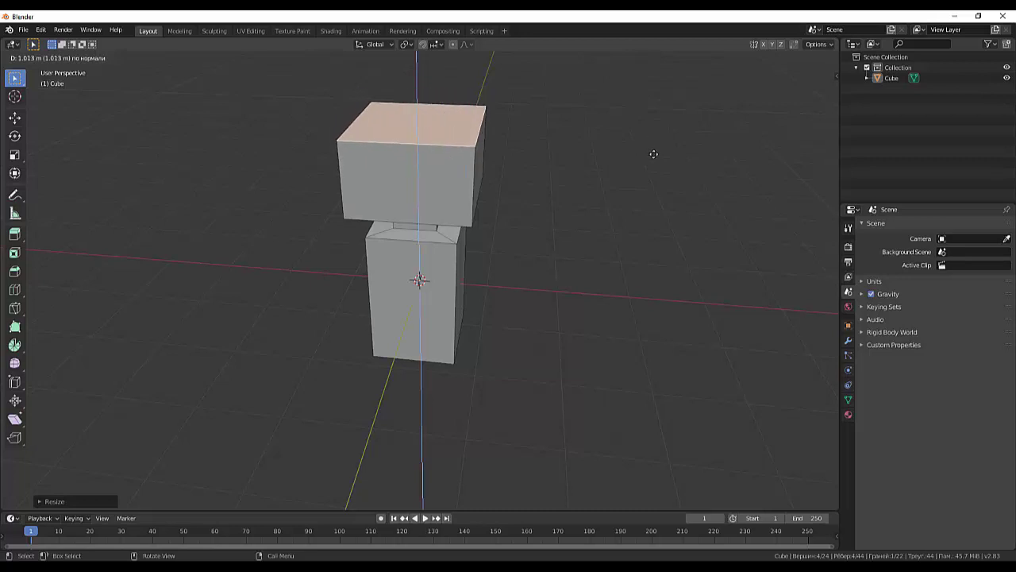
{"action": "key", "text": "z"}
{"action": "key", "text": "z"}
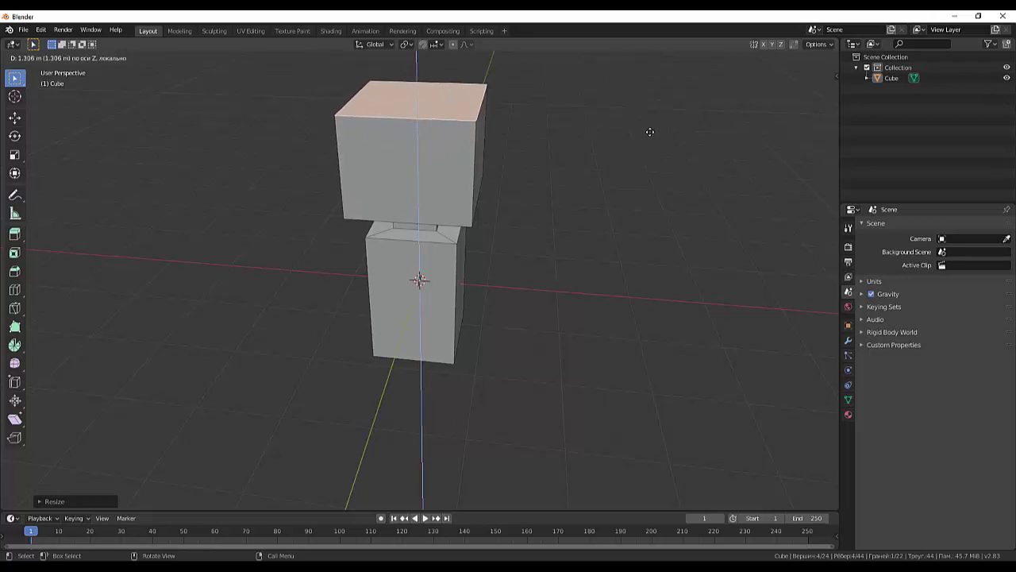
{"action": "left_click", "coordinate": [650, 138]}
{"action": "mouse_move", "coordinate": [651, 141]}
{"action": "middle_mouse_down"}
{"action": "mouse_move", "coordinate": [675, 125]}
{"action": "mouse_move", "coordinate": [764, 152]}
{"action": "mouse_move", "coordinate": [685, 158]}
{"action": "mouse_move", "coordinate": [539, 144]}
{"action": "mouse_move", "coordinate": [479, 103]}
{"action": "mouse_move", "coordinate": [585, 154]}
{"action": "mouse_move", "coordinate": [683, 152]}
{"action": "mouse_move", "coordinate": [671, 133]}
{"action": "mouse_move", "coordinate": [648, 152]}
{"action": "middle_mouse_up"}
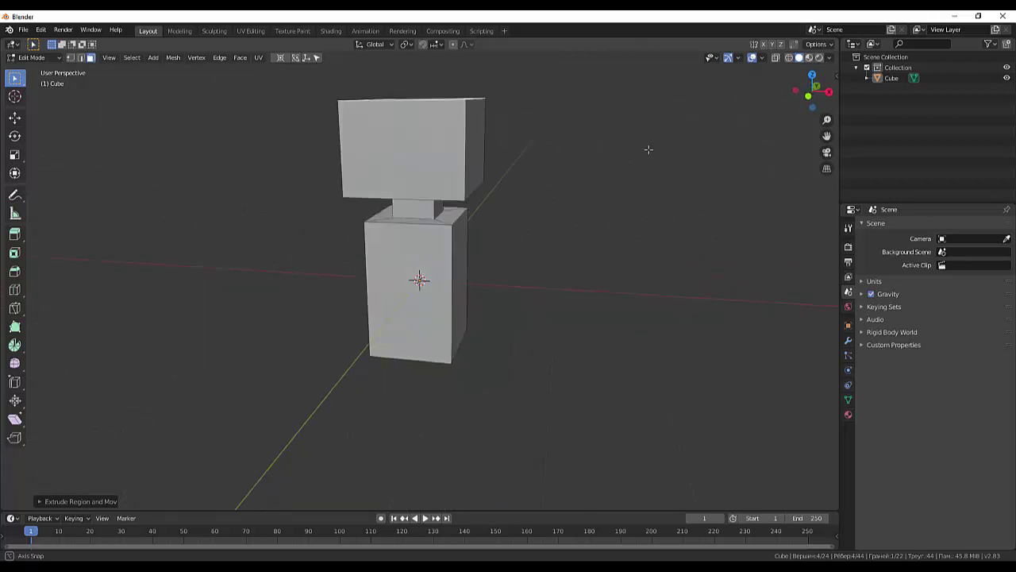
Undo the extra mesh edits, leaving body, neck and head blocks with 24 vertices
{"action": "left_click", "coordinate": [439, 320]}
{"action": "left_click", "coordinate": [500, 315]}
{"action": "middle_click_drag", "start_coordinate": [582, 319], "coordinate": [599, 315]}
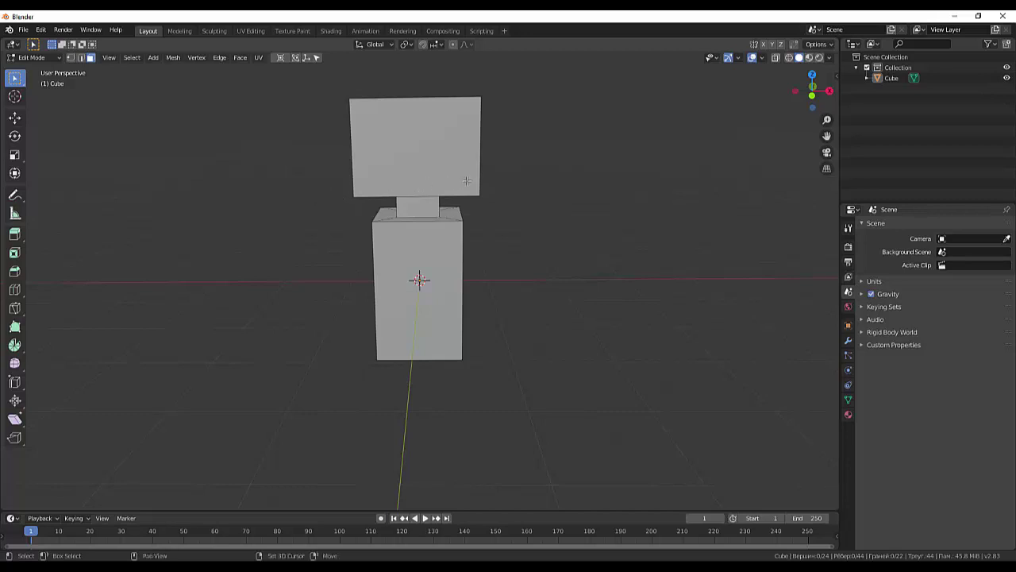
{"action": "left_click", "coordinate": [387, 164]}
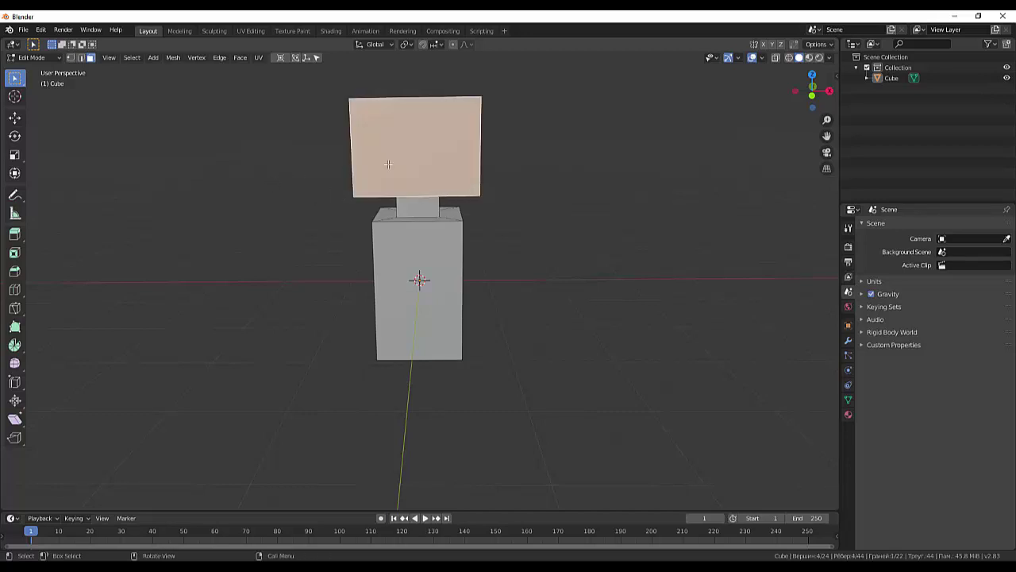
{"action": "left_click_drag", "start_coordinate": [539, 90], "coordinate": [272, 391]}
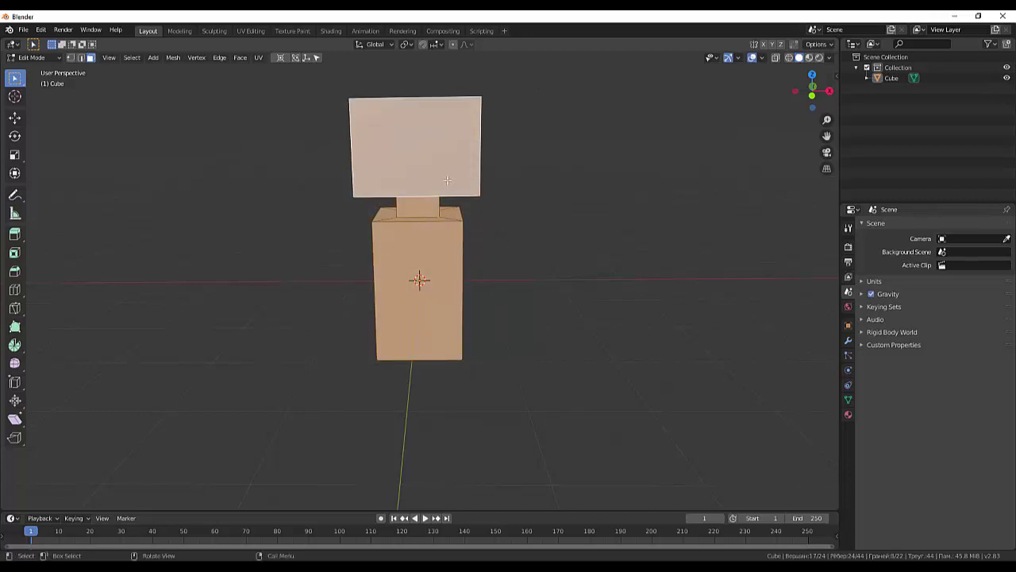
{"action": "key", "text": "ctrl+z"}
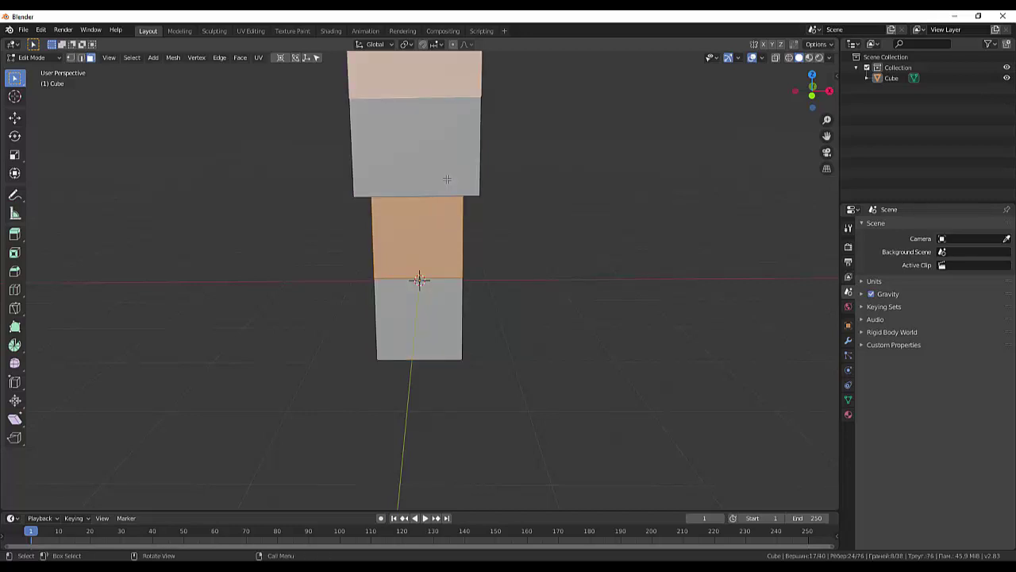
{"action": "middle_click_drag", "start_coordinate": [540, 243], "coordinate": [478, 273]}
{"action": "key", "text": "ctrl+z"}
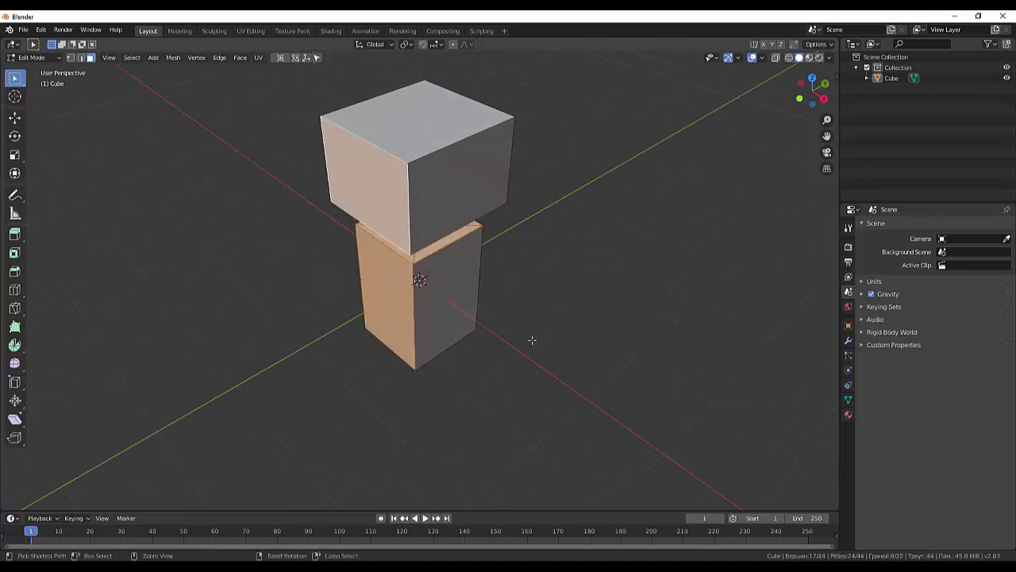
{"action": "key", "text": "ctrl+z"}
{"action": "mouse_move", "coordinate": [568, 351]}
{"action": "middle_mouse_down"}
{"action": "mouse_move", "coordinate": [618, 317]}
{"action": "mouse_move", "coordinate": [421, 281]}
{"action": "middle_mouse_up"}
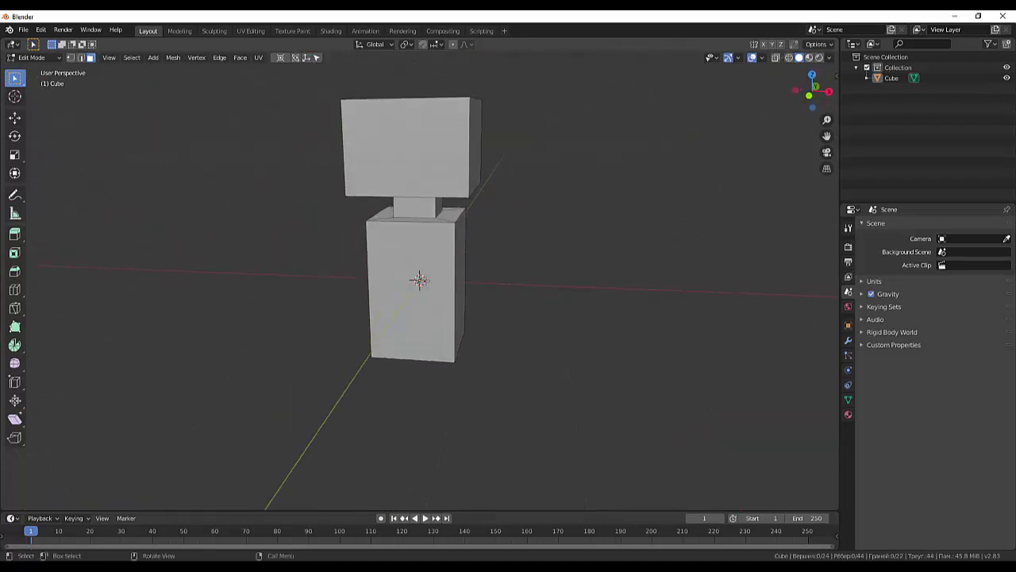
Switch to edge select and select the head block's bottom edge
{"action": "left_click", "coordinate": [418, 195]}
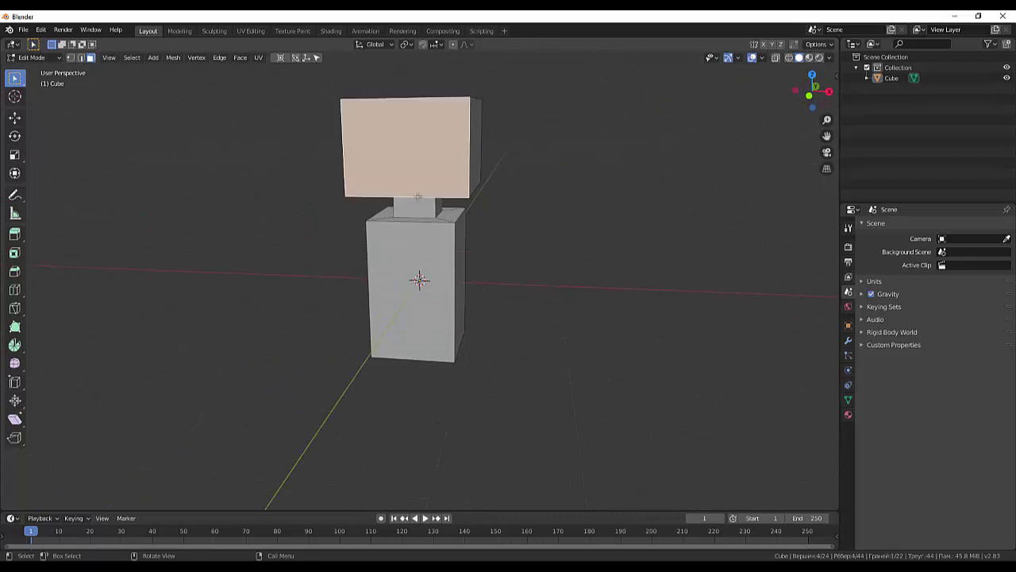
{"action": "left_click", "coordinate": [80, 57]}
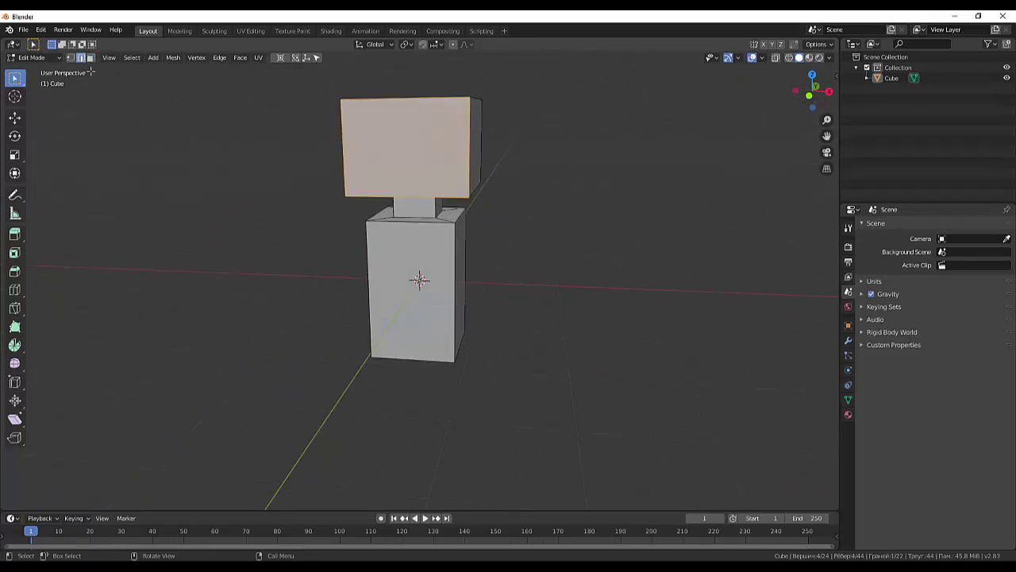
{"action": "left_click", "coordinate": [538, 191]}
{"action": "left_click", "coordinate": [408, 198]}
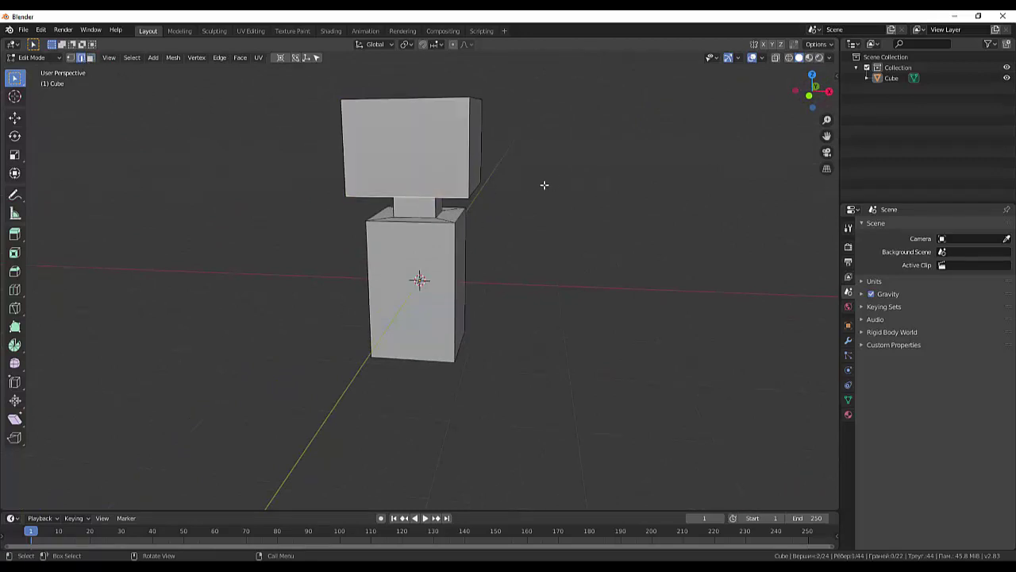
Add a centred vertical loop cut down the whole figure with Ctrl+R
{"action": "key", "text": "ctrl+r"}
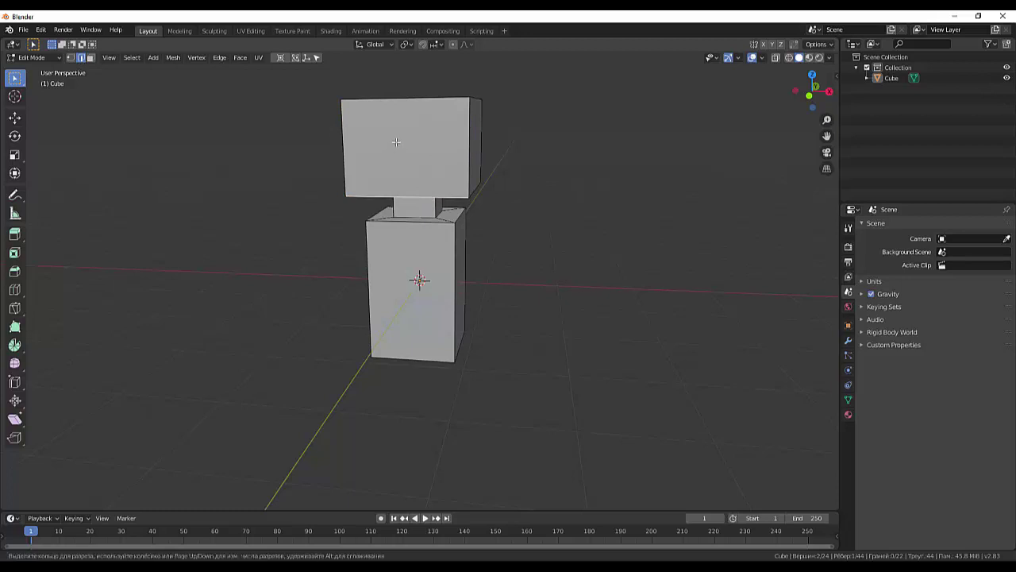
{"action": "left_click", "coordinate": [404, 90]}
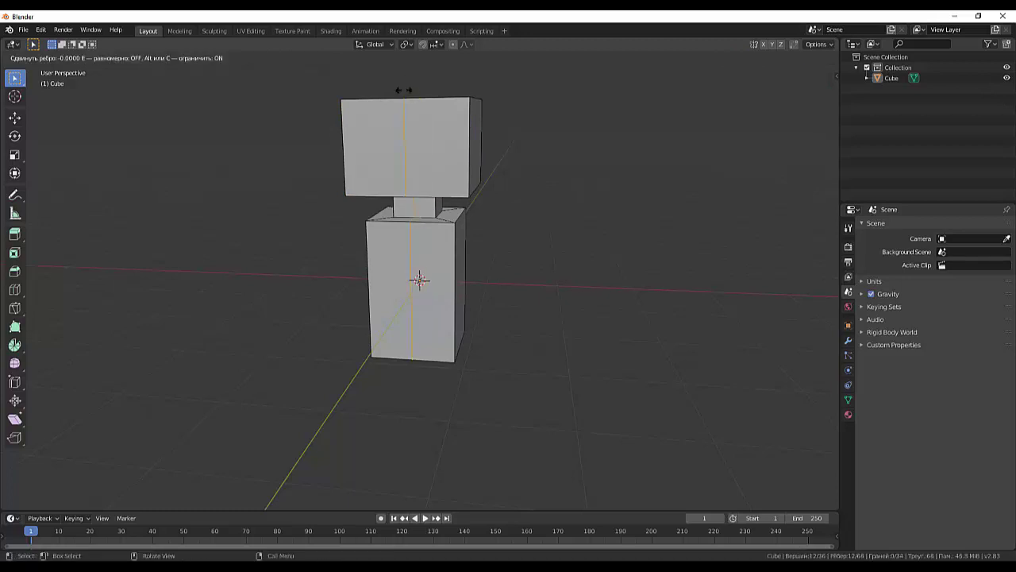
{"action": "right_click", "coordinate": [404, 90]}
{"action": "middle_click_drag", "start_coordinate": [578, 162], "coordinate": [604, 170]}
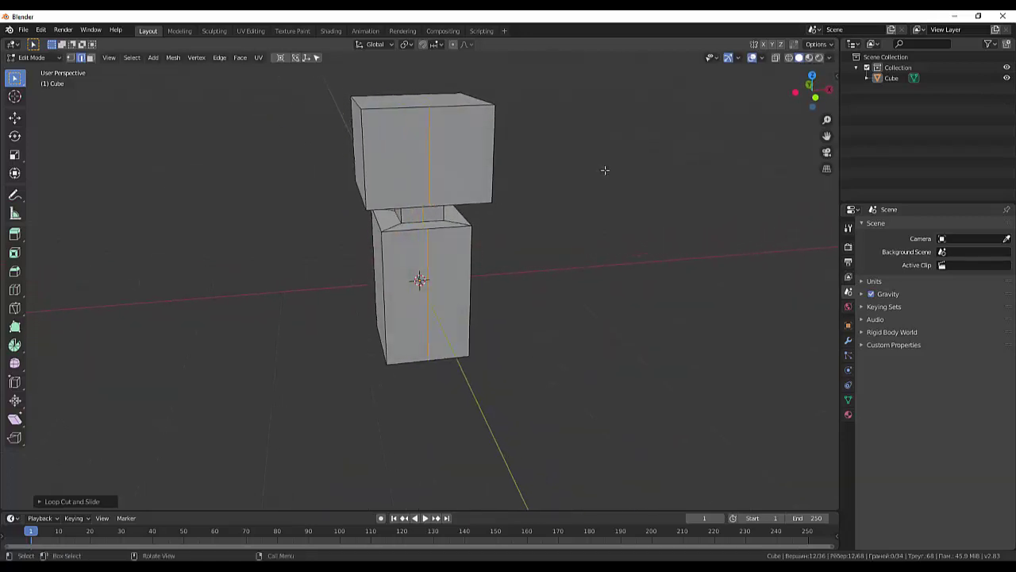
Turn on X-ray, switch to front view and box-select the left half's vertices
{"action": "left_click", "coordinate": [774, 58]}
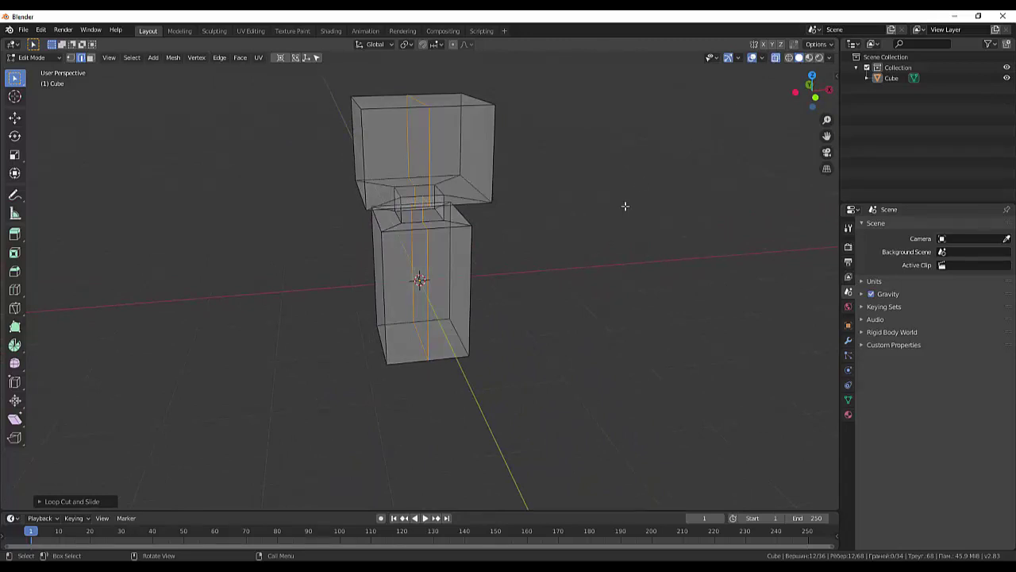
{"action": "key", "text": "KP_1"}
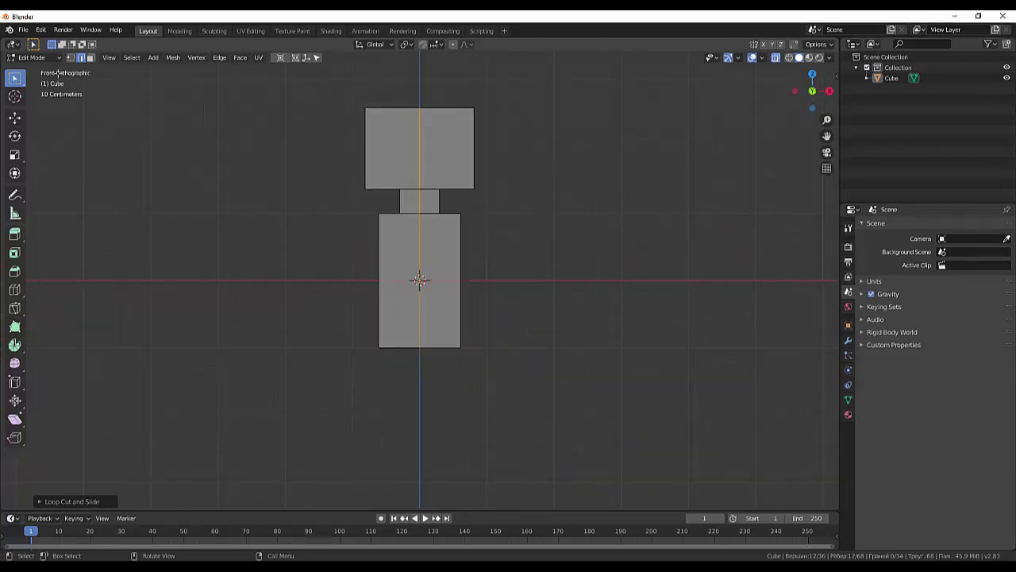
{"action": "left_click", "coordinate": [69, 57]}
{"action": "mouse_move", "coordinate": [343, 83]}
{"action": "left_mouse_down"}
{"action": "mouse_move", "coordinate": [357, 226]}
{"action": "mouse_move", "coordinate": [411, 483]}
{"action": "left_mouse_up"}
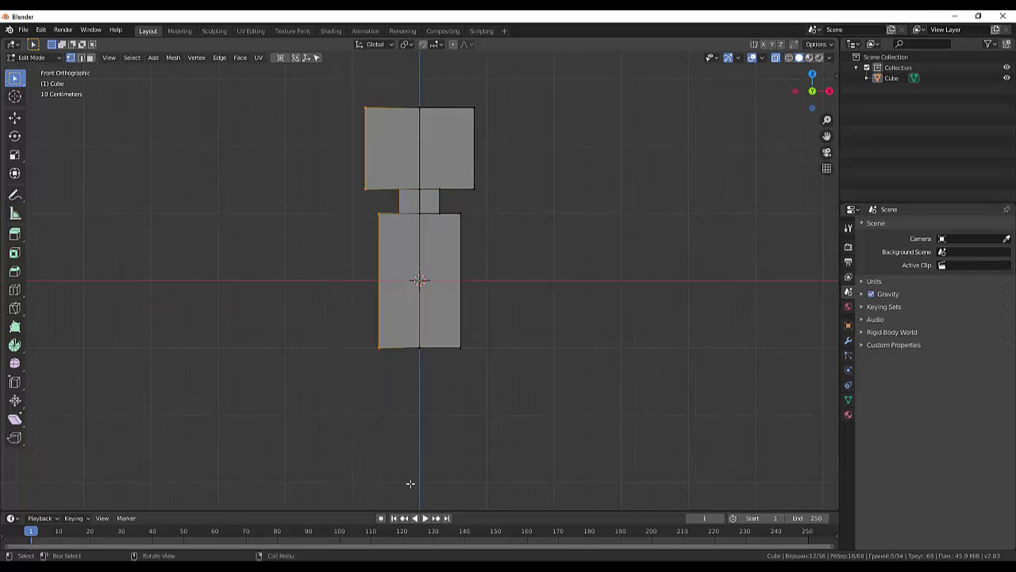
Delete the left-half vertices and turn X-ray off, keeping only the right half
{"action": "key", "text": "x"}
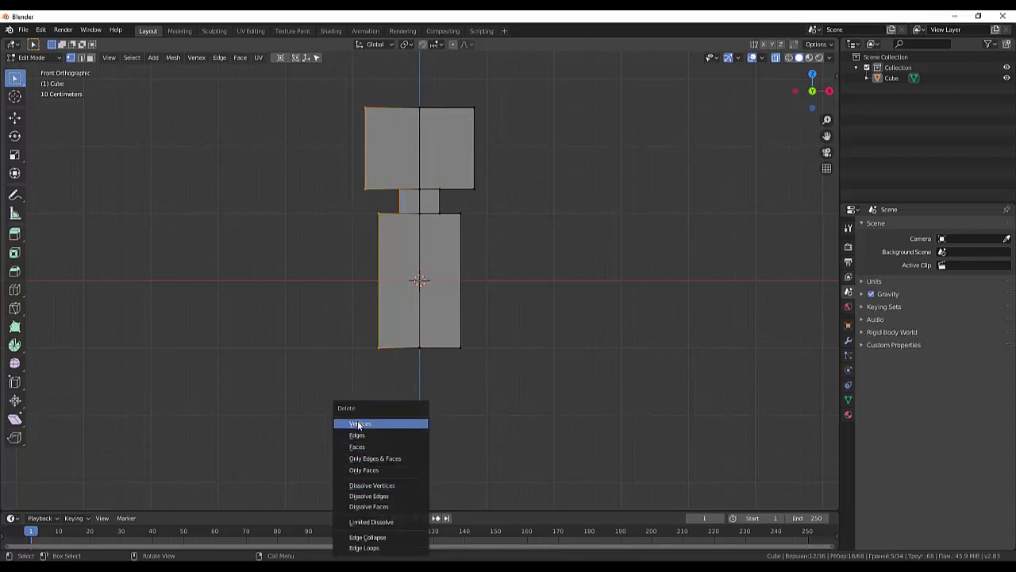
{"action": "left_click", "coordinate": [356, 425]}
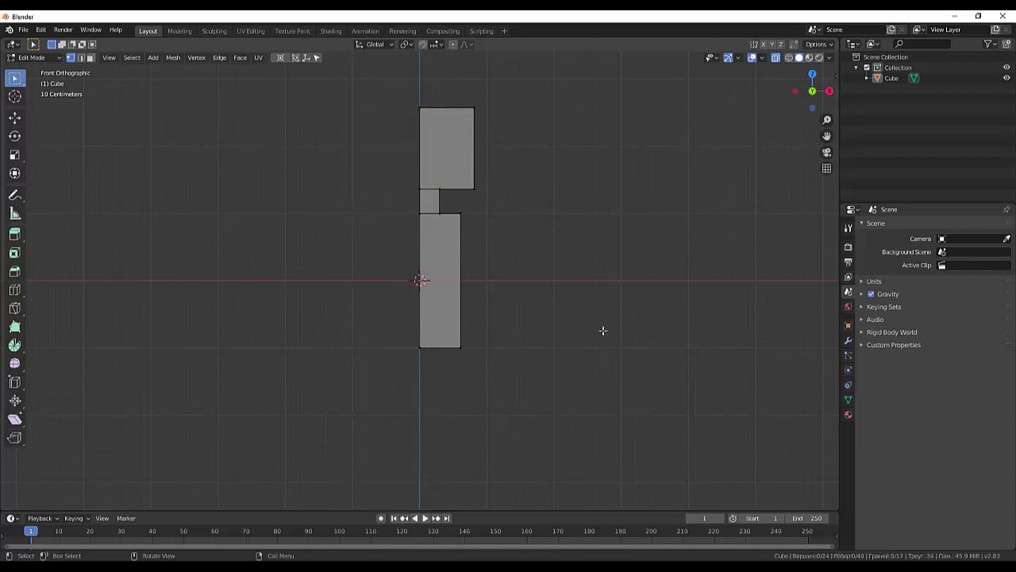
{"action": "mouse_move", "coordinate": [602, 305]}
{"action": "middle_mouse_down"}
{"action": "mouse_move", "coordinate": [621, 291]}
{"action": "mouse_move", "coordinate": [604, 231]}
{"action": "middle_mouse_up"}
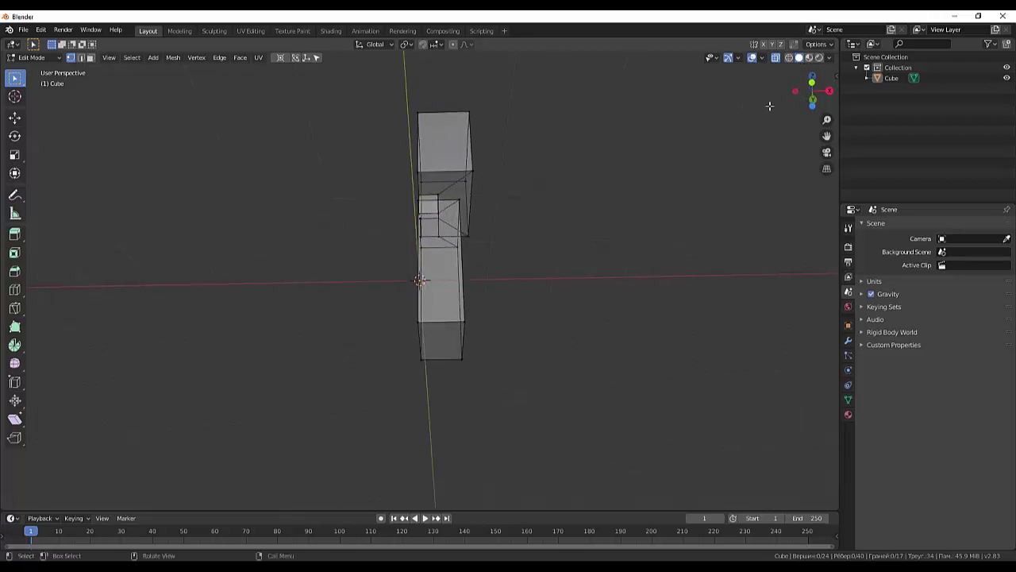
{"action": "left_click", "coordinate": [775, 58]}
{"action": "middle_click_drag", "start_coordinate": [678, 127], "coordinate": [635, 180]}
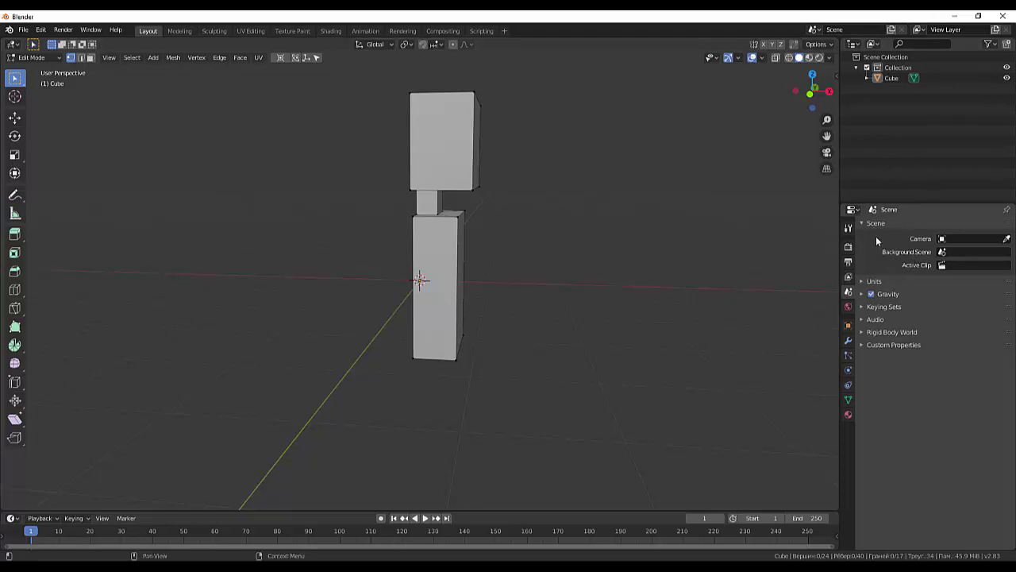
{"action": "mouse_move", "coordinate": [692, 249]}
{"action": "middle_mouse_down"}
{"action": "mouse_move", "coordinate": [765, 256]}
{"action": "mouse_move", "coordinate": [733, 273]}
{"action": "middle_mouse_up"}
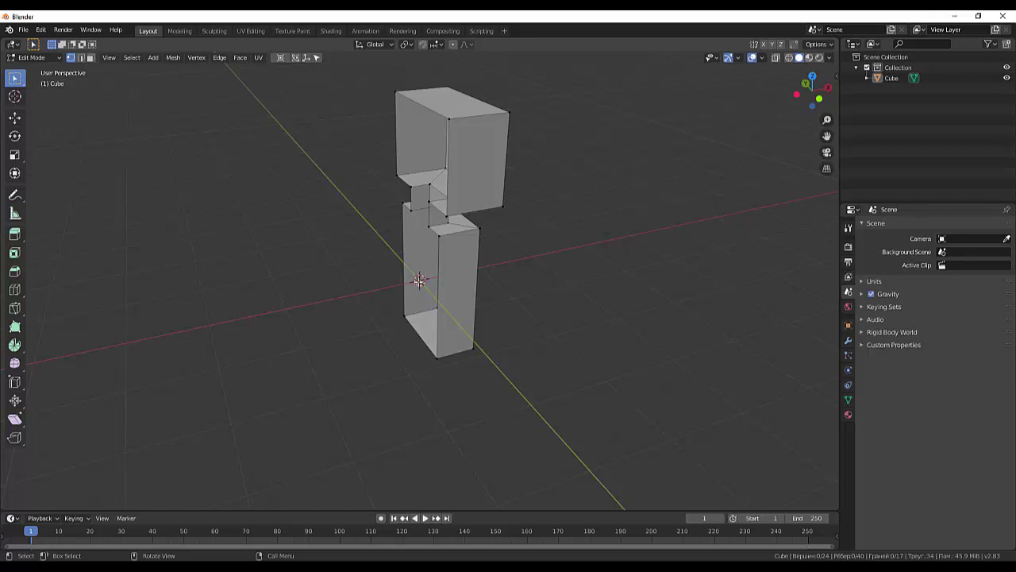
{"action": "left_click", "coordinate": [118, 58]}
Return to Object Mode and set the half figure's origin to the 3D cursor
{"action": "left_click", "coordinate": [32, 58]}
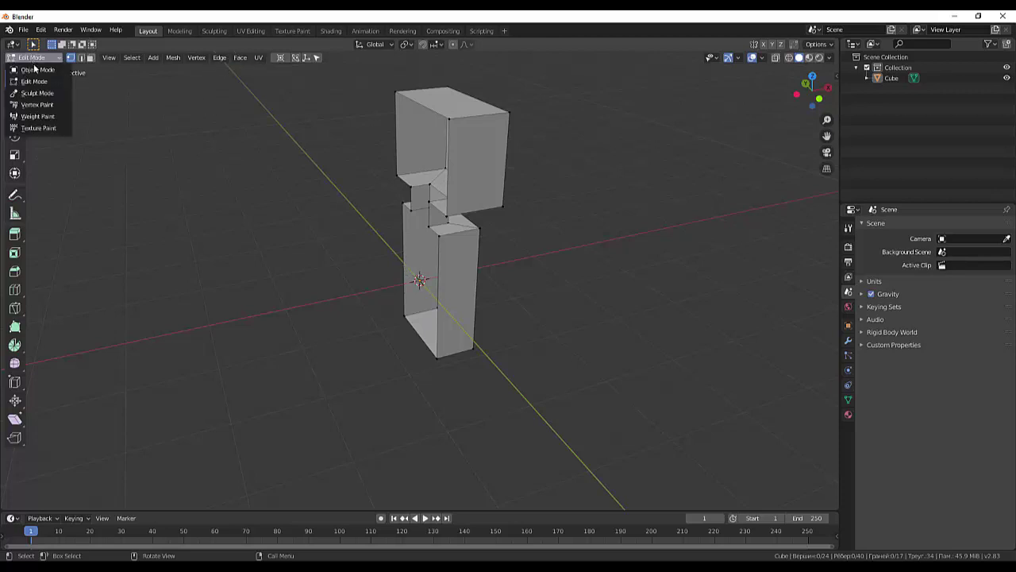
{"action": "left_click", "coordinate": [36, 69]}
{"action": "left_click", "coordinate": [148, 59]}
{"action": "mouse_move", "coordinate": [158, 80]}
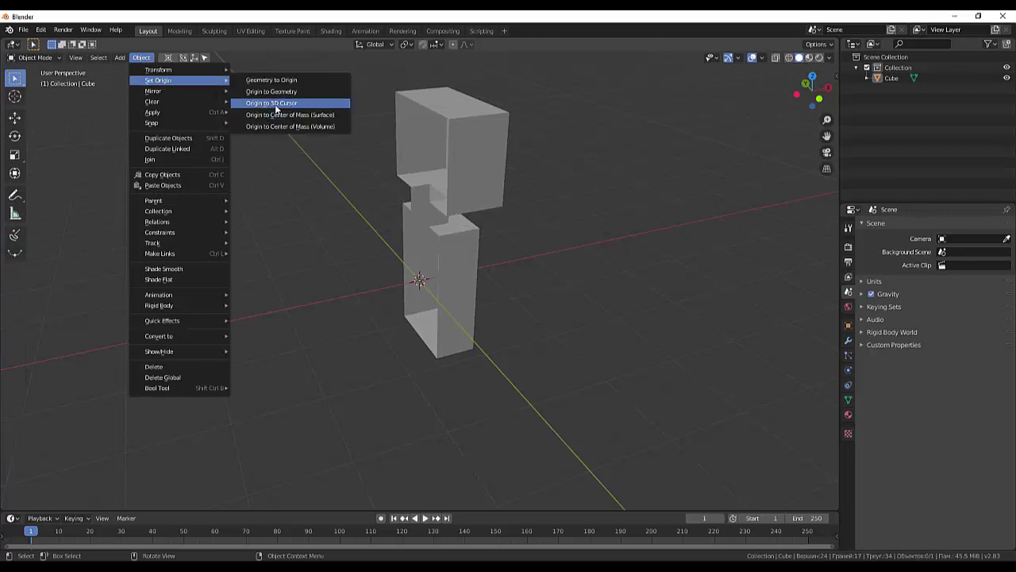
{"action": "left_click", "coordinate": [278, 104]}
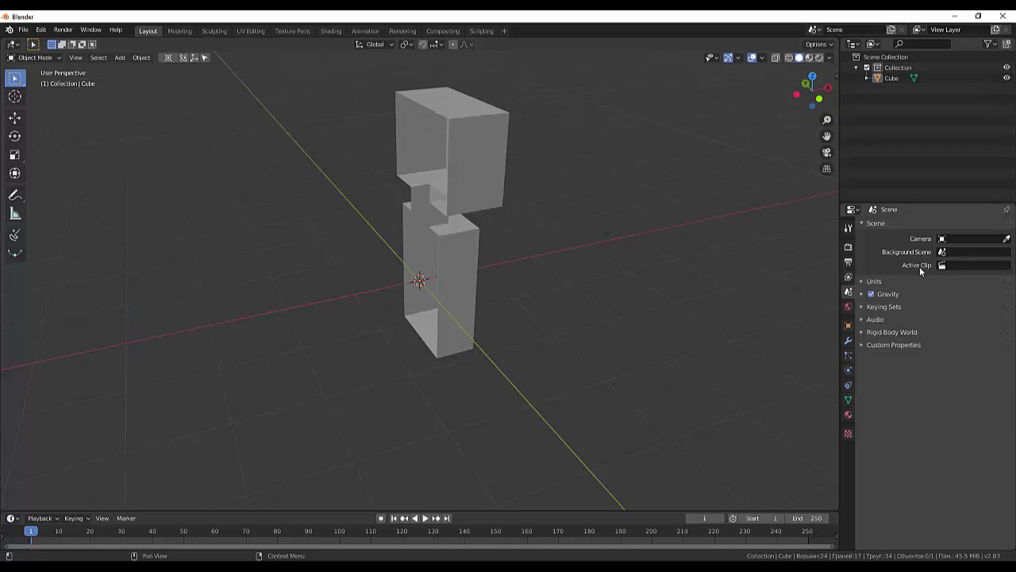
Add an X-axis Mirror modifier with Clipping enabled to restore the left half
{"action": "left_click", "coordinate": [848, 341]}
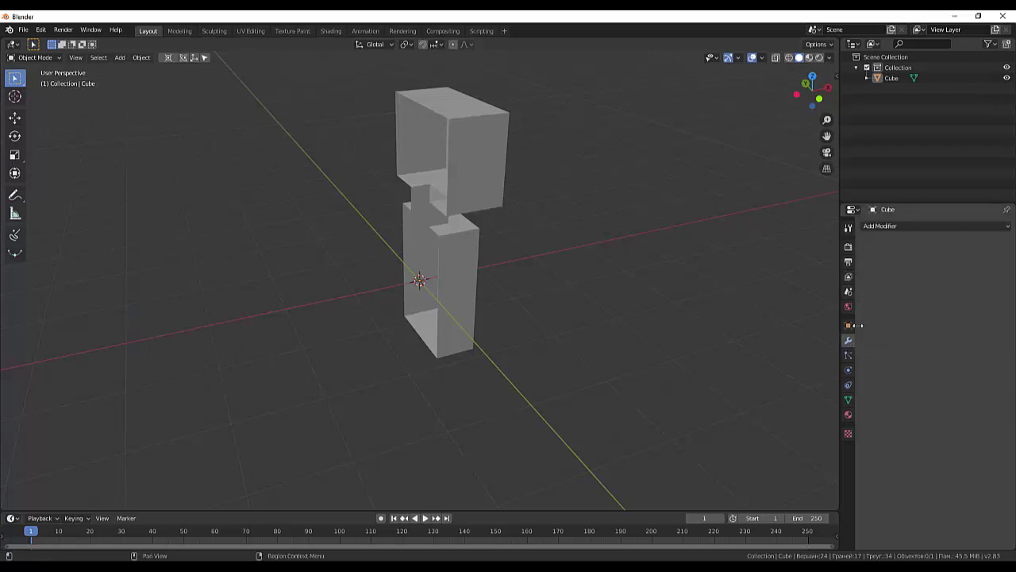
{"action": "left_click", "coordinate": [877, 228]}
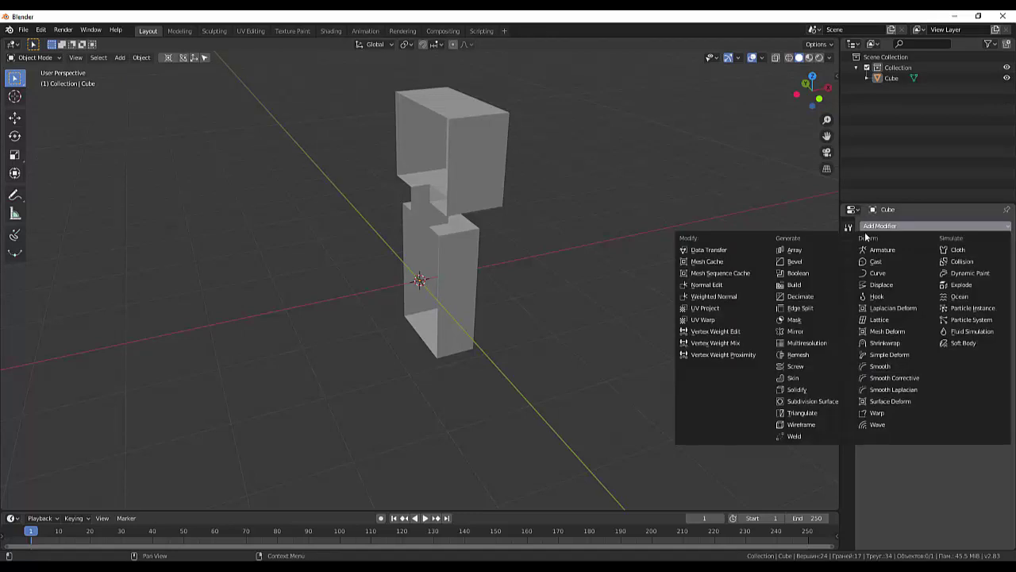
{"action": "left_click", "coordinate": [793, 332]}
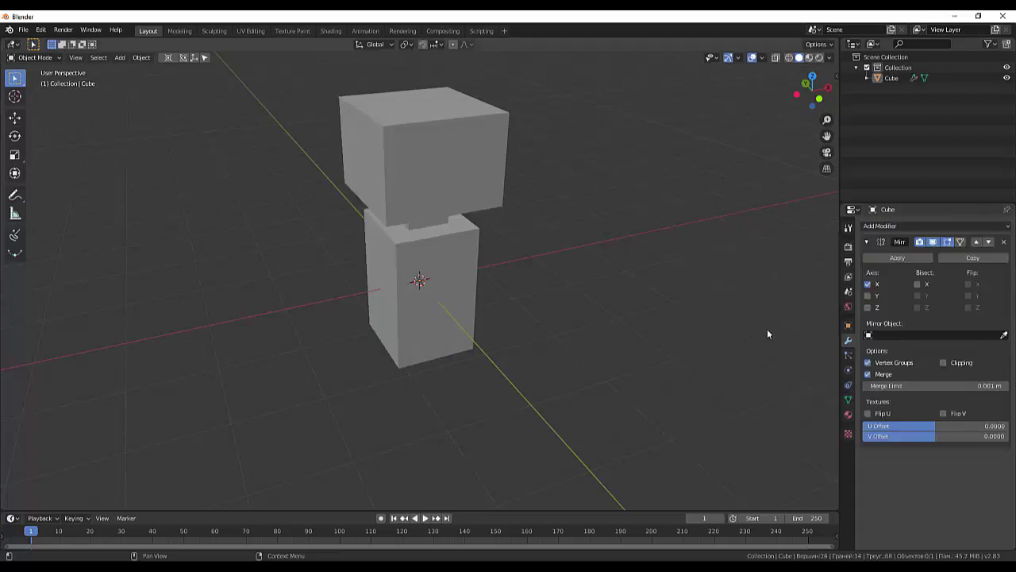
{"action": "middle_click_drag", "start_coordinate": [673, 274], "coordinate": [627, 250]}
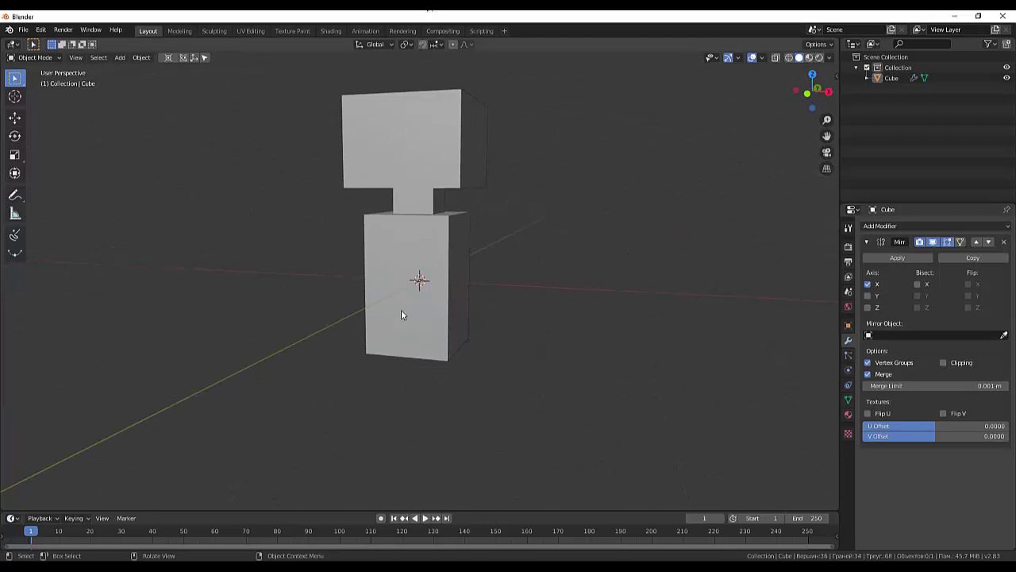
{"action": "middle_click_drag", "start_coordinate": [401, 309], "coordinate": [442, 281]}
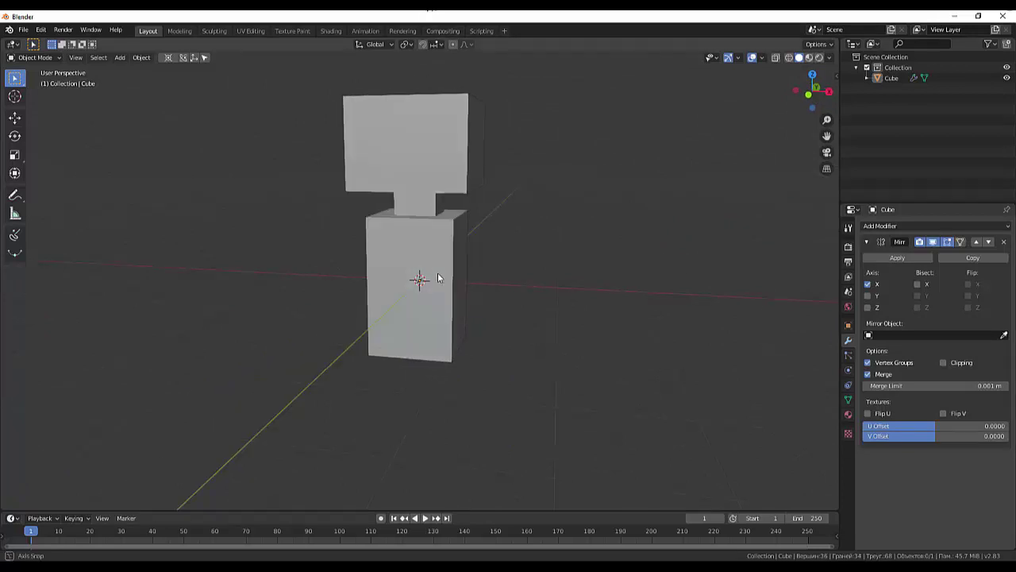
{"action": "left_click", "coordinate": [944, 362]}
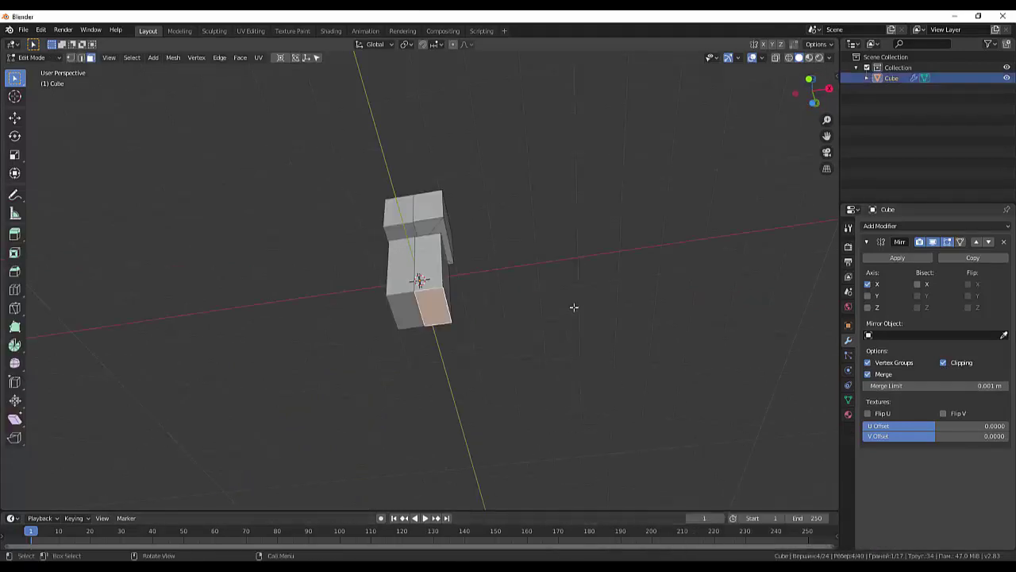
Move the body's bottom face about 0.06 m along Z, then return to front view
{"action": "mouse_move", "coordinate": [574, 308]}
{"action": "middle_mouse_down"}
{"action": "mouse_move", "coordinate": [540, 376]}
{"action": "mouse_move", "coordinate": [567, 370]}
{"action": "mouse_move", "coordinate": [554, 377]}
{"action": "middle_mouse_up"}
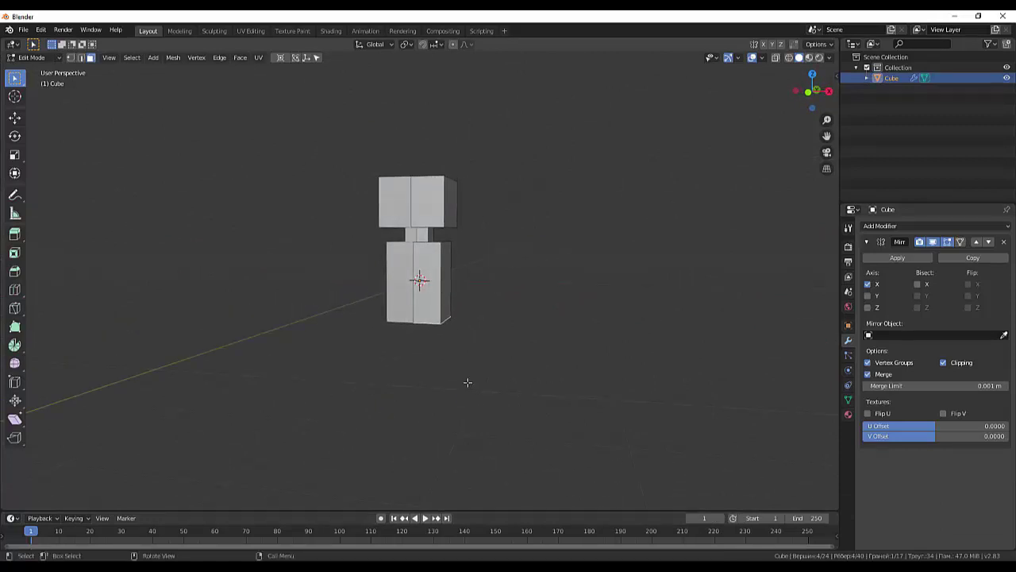
{"action": "middle_click_drag", "start_coordinate": [504, 367], "coordinate": [498, 327]}
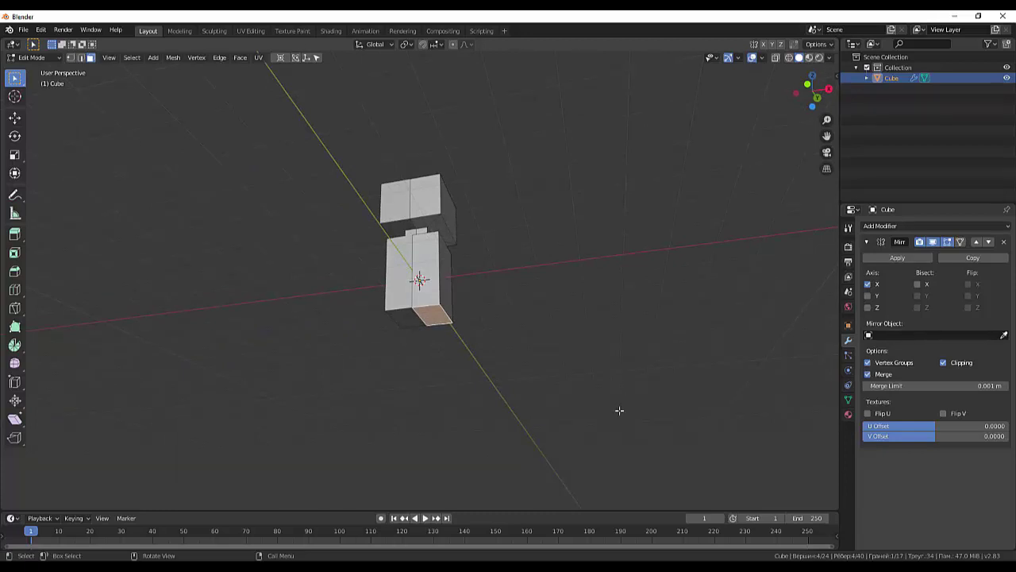
{"action": "key", "text": "g"}
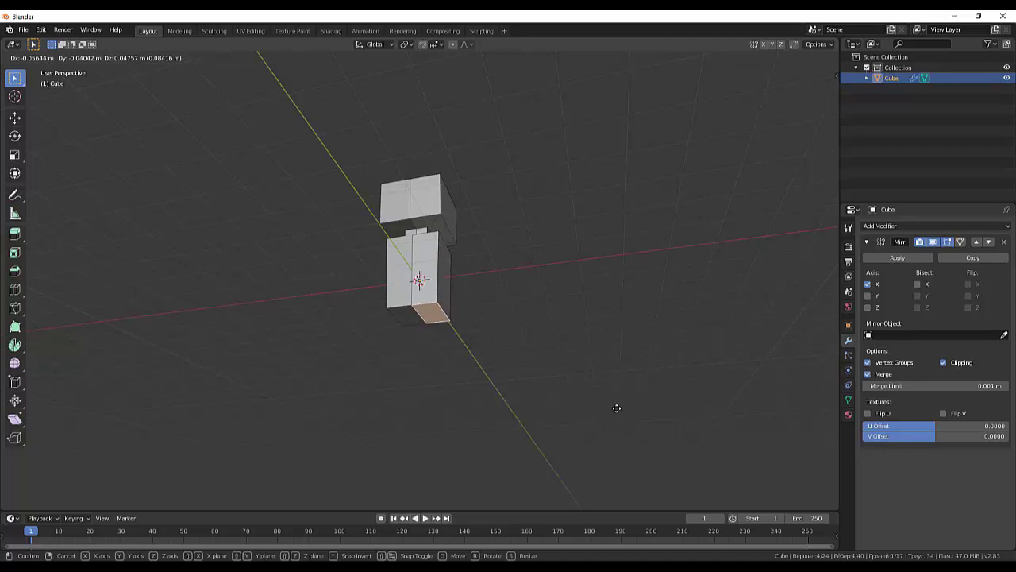
{"action": "key", "text": "z"}
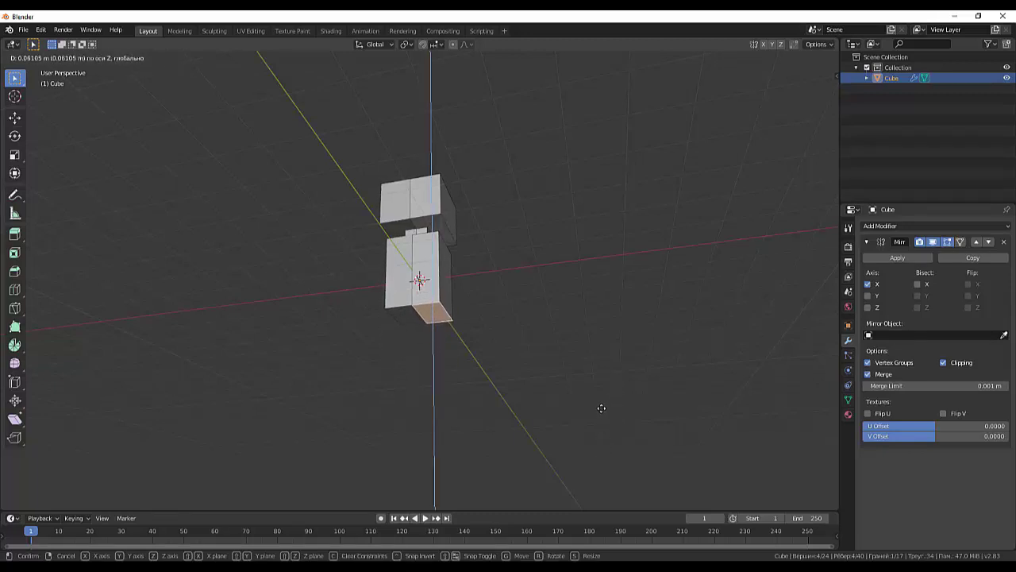
{"action": "left_click", "coordinate": [601, 408]}
{"action": "middle_click_drag", "start_coordinate": [614, 354], "coordinate": [637, 399]}
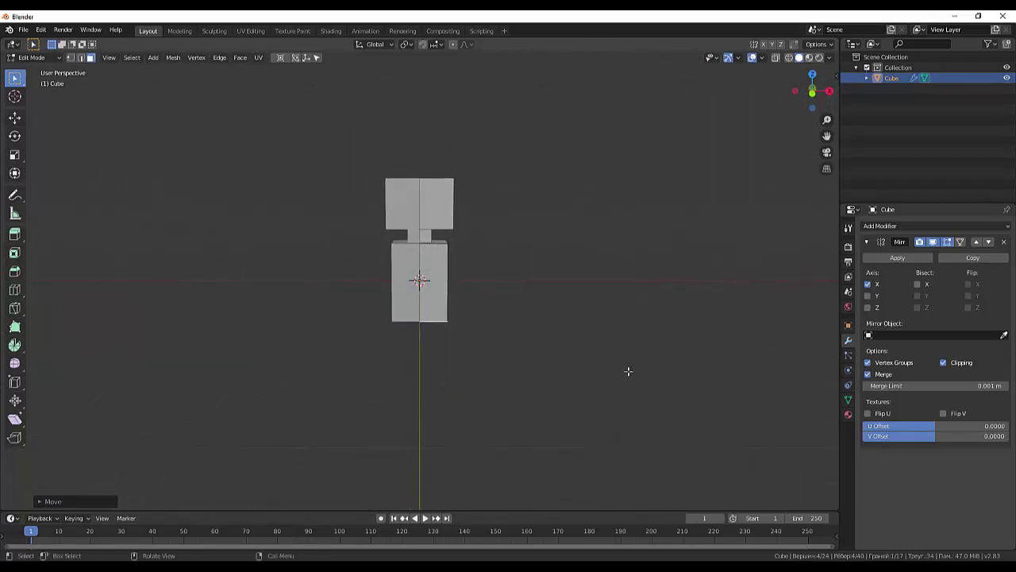
{"action": "mouse_move", "coordinate": [628, 370]}
{"action": "middle_mouse_down"}
{"action": "mouse_move", "coordinate": [551, 374]}
{"action": "mouse_move", "coordinate": [599, 363]}
{"action": "mouse_move", "coordinate": [626, 372]}
{"action": "middle_mouse_up"}
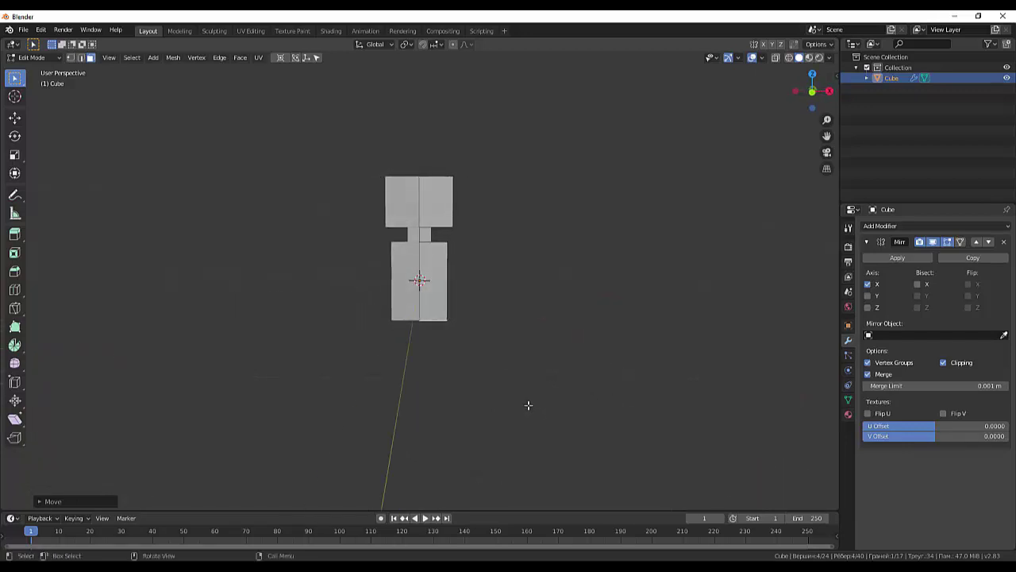
{"action": "scroll", "coordinate": [529, 406], "scroll_direction": "up", "scroll_amount": 2}
{"action": "scroll", "coordinate": [529, 406], "scroll_direction": "up", "scroll_amount": 1}
{"action": "scroll", "coordinate": [526, 406], "scroll_direction": "down", "scroll_amount": 2}
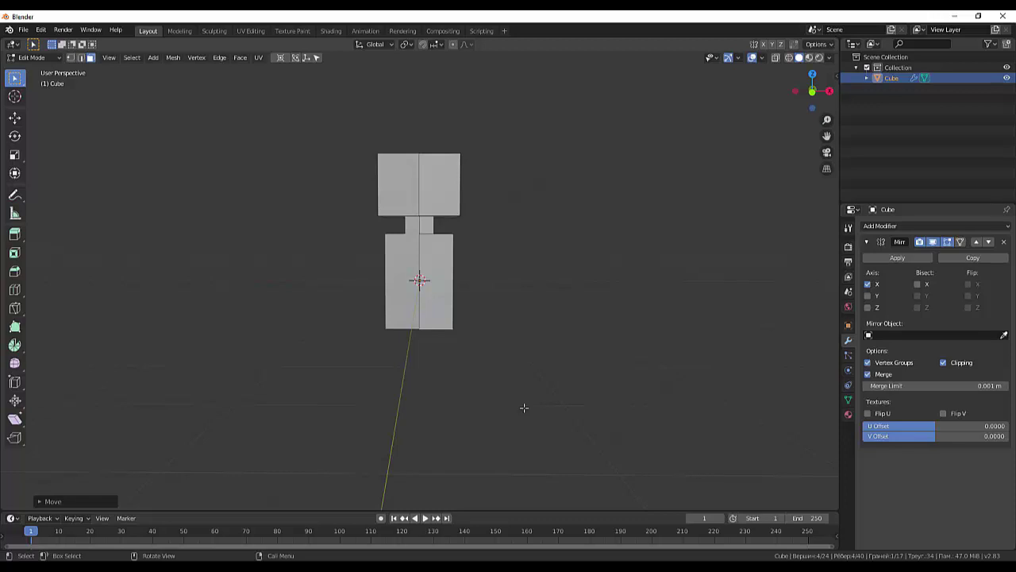
{"action": "key", "text": "KP_1"}
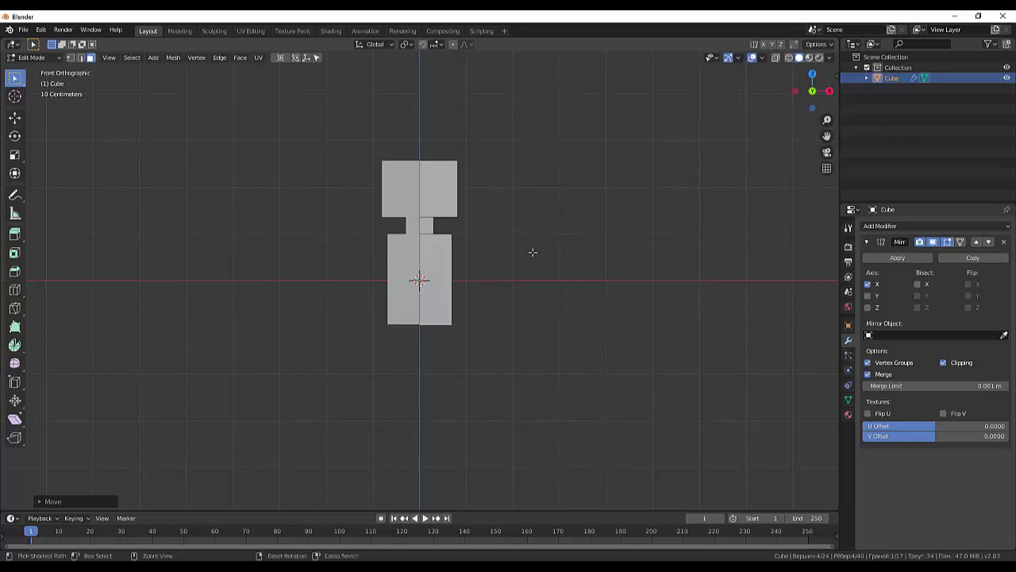
Cut one horizontal edge loop just below the neck and another across the top of the torso
{"action": "key", "text": "ctrl+r"}
{"action": "left_click", "coordinate": [437, 256]}
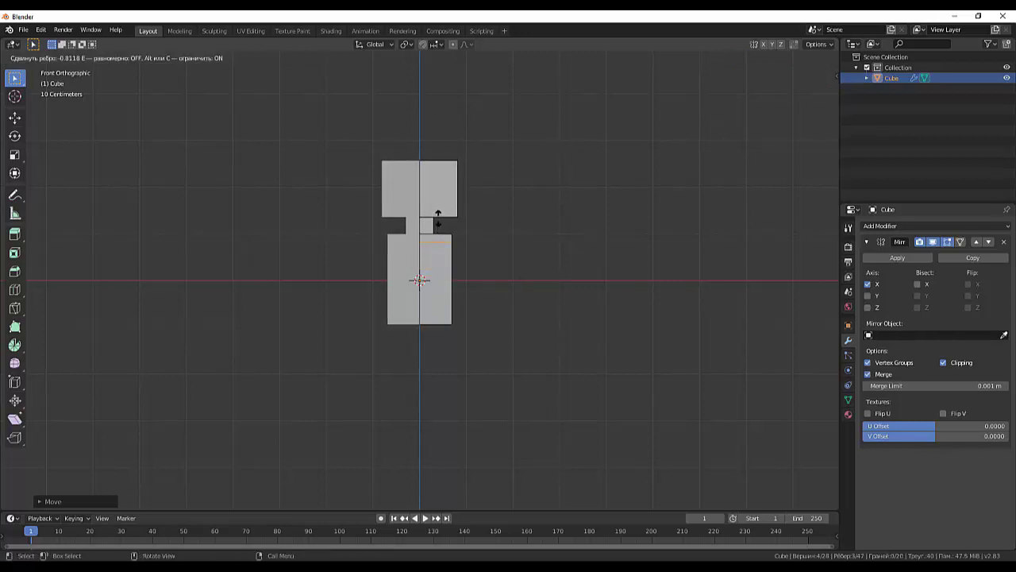
{"action": "left_click", "coordinate": [437, 222]}
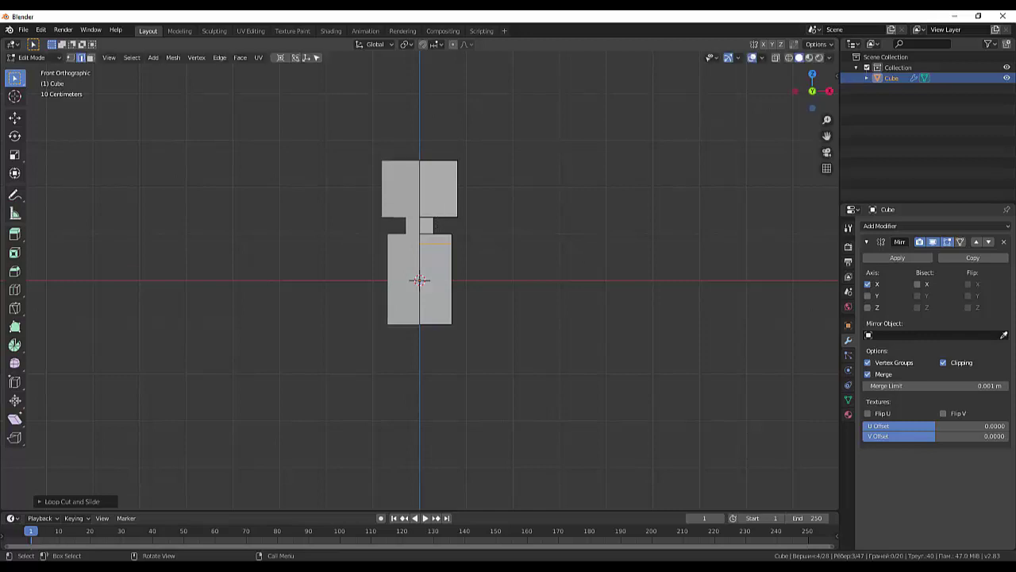
{"action": "left_click", "coordinate": [442, 293]}
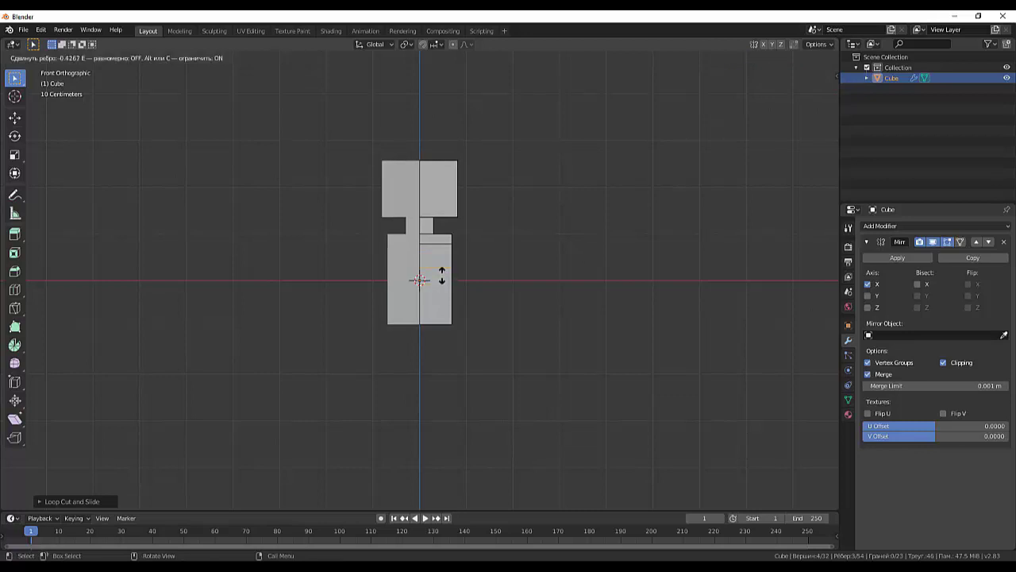
{"action": "left_click", "coordinate": [442, 275]}
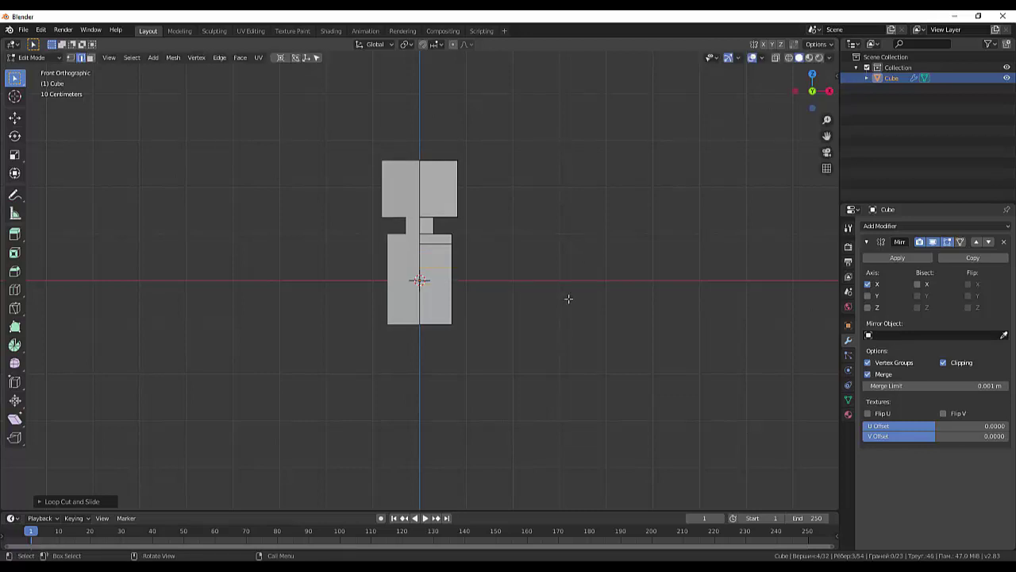
{"action": "middle_click_drag", "start_coordinate": [567, 297], "coordinate": [557, 306]}
{"action": "key", "text": "KP_3"}
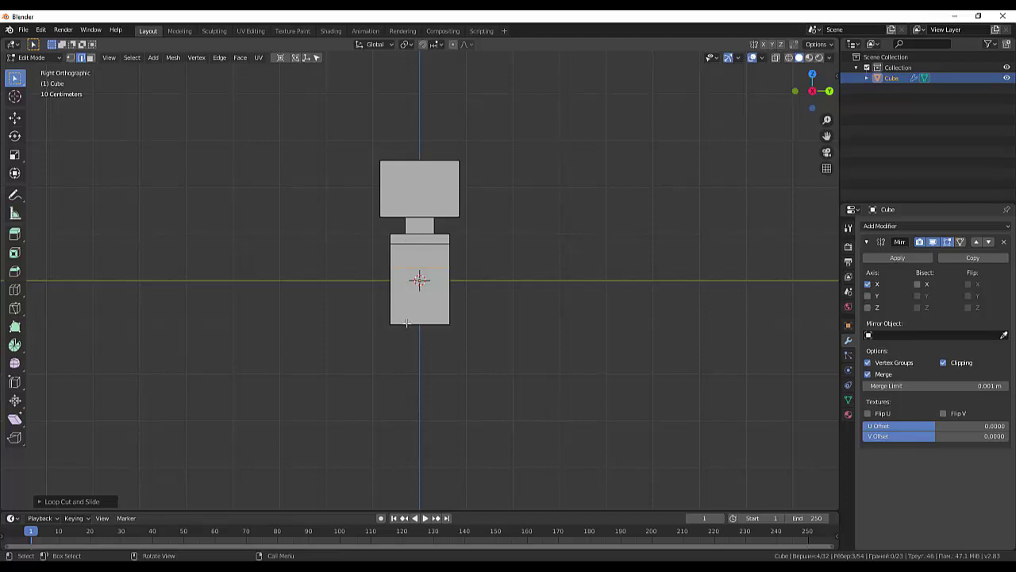
Add a horizontal loop on the torso, then try a centred vertical loop cut and undo it
{"action": "key", "text": "ctrl+r"}
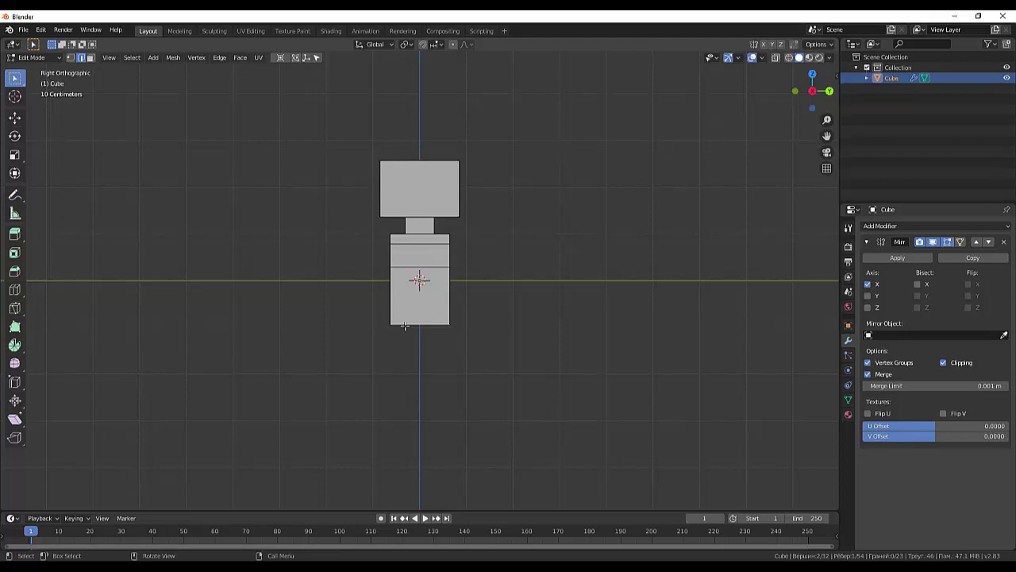
{"action": "key", "text": "ctrl+r"}
{"action": "left_click", "coordinate": [405, 326]}
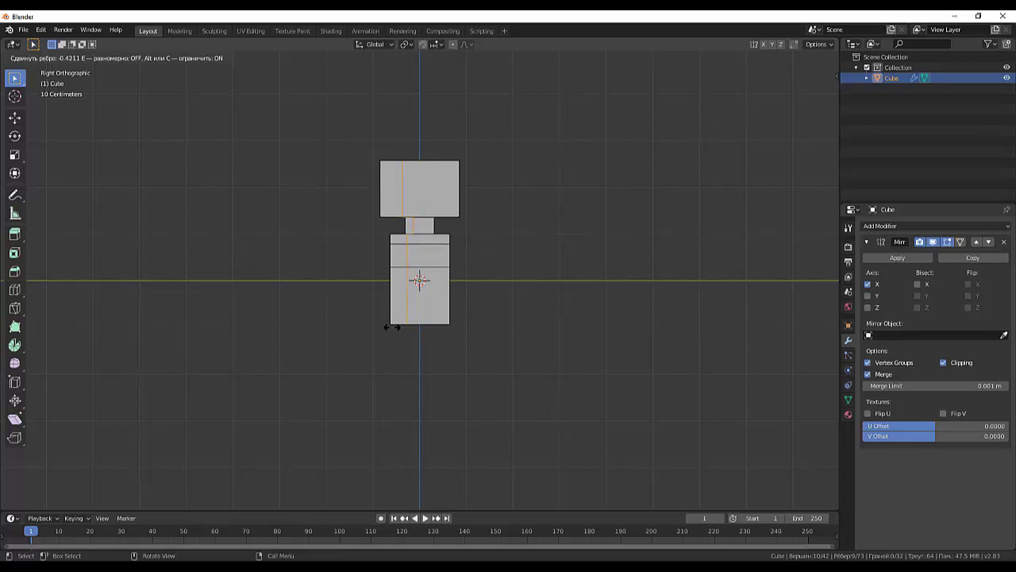
{"action": "right_click", "coordinate": [392, 327]}
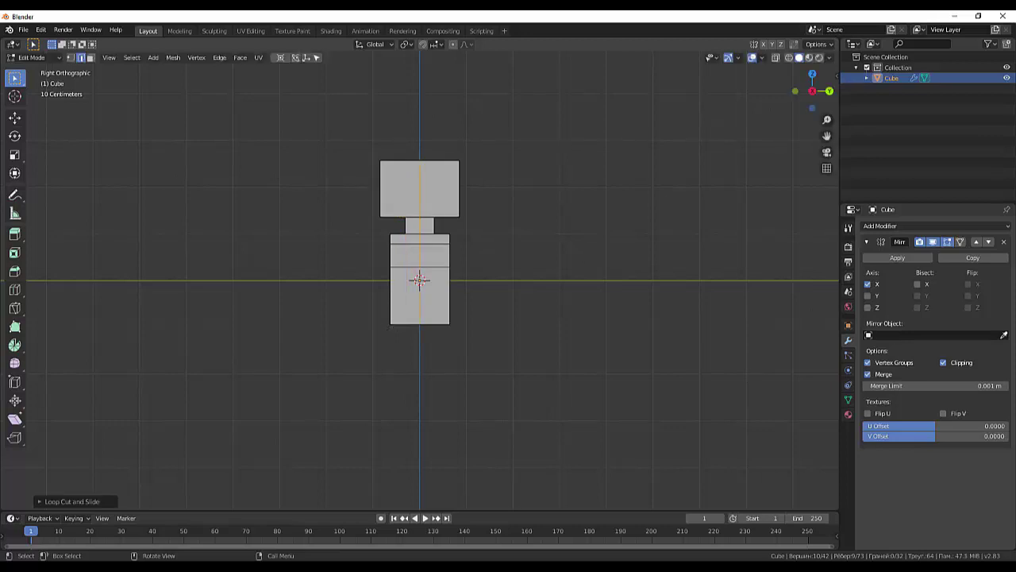
{"action": "key", "text": "ctrl"}
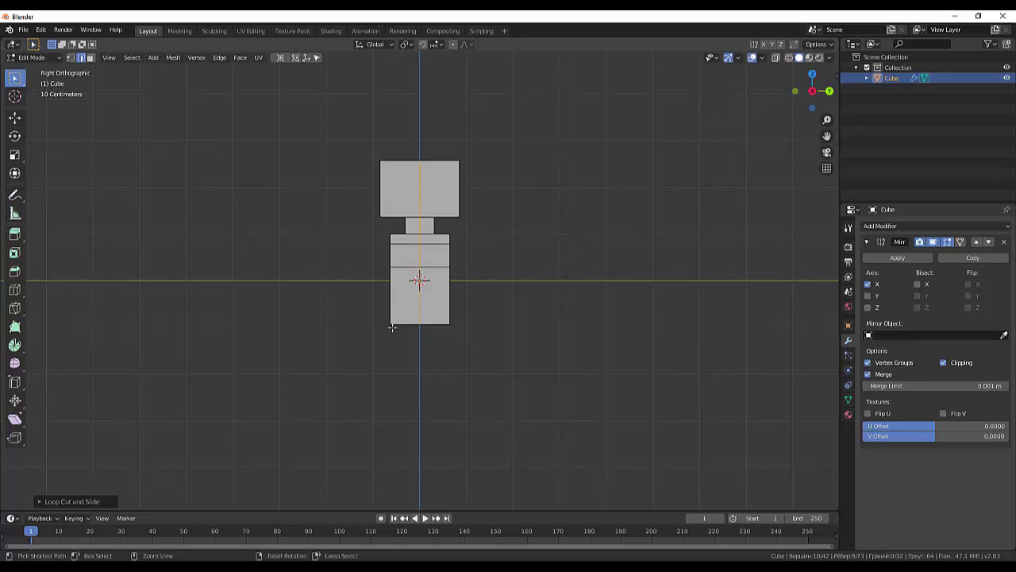
{"action": "key", "text": "ctrl+z"}
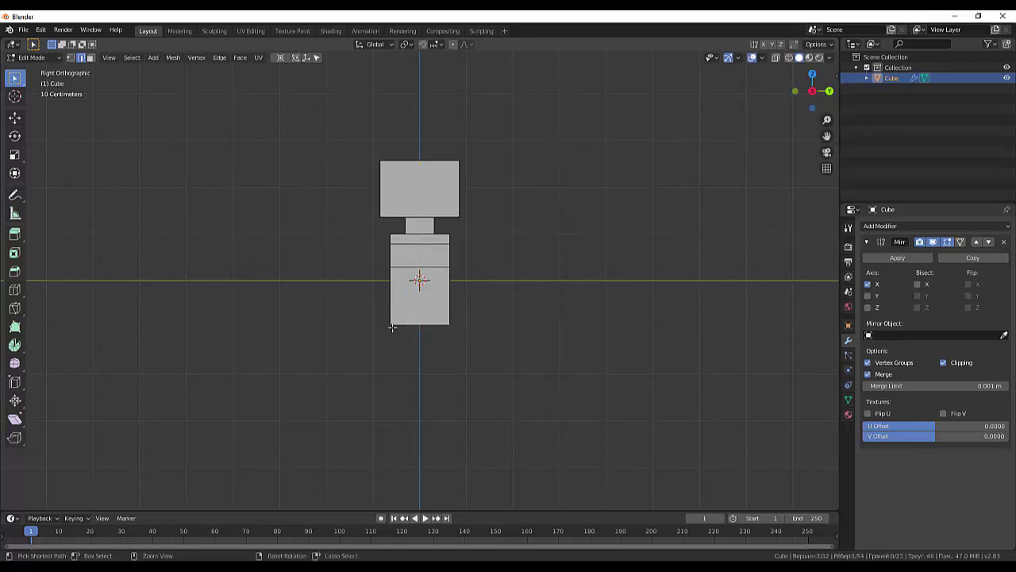
Add two vertical edge loops and scale them apart along Y to divide the figure's depth
{"action": "key", "text": "ctrl+r"}
{"action": "scroll", "coordinate": [392, 327], "scroll_direction": "up", "scroll_amount": 1}
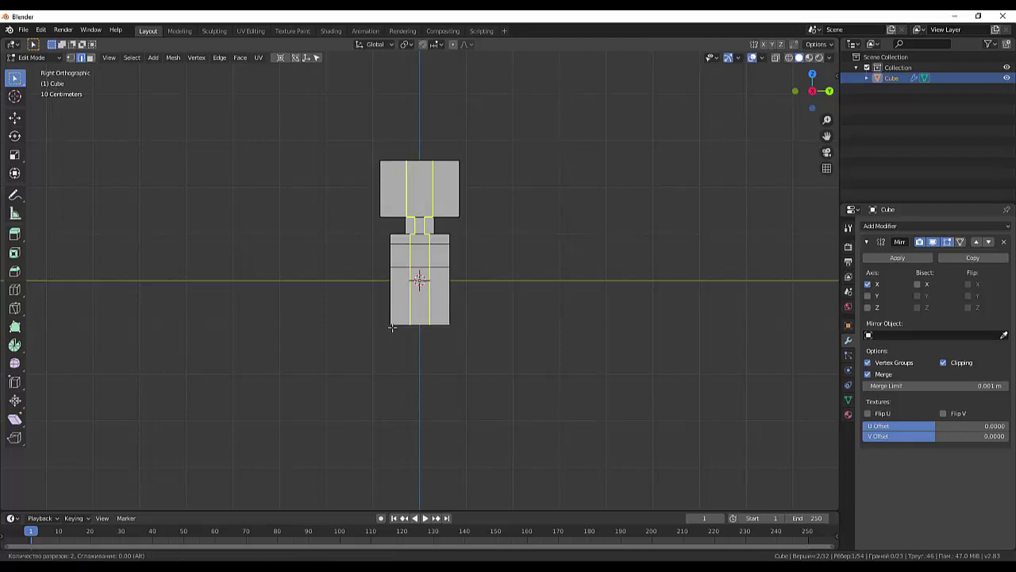
{"action": "left_click", "coordinate": [392, 327]}
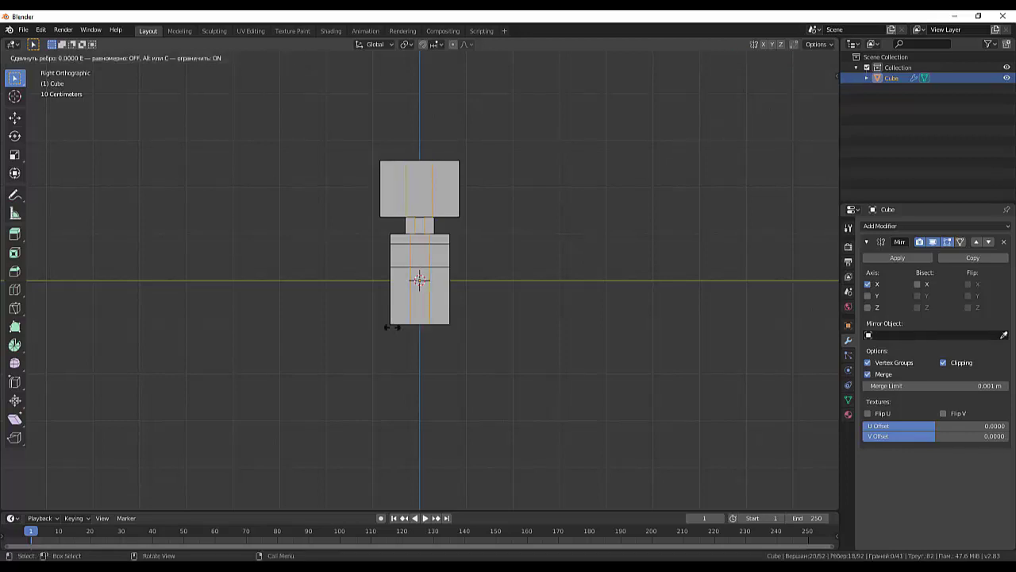
{"action": "right_click", "coordinate": [393, 328]}
{"action": "key", "text": "s"}
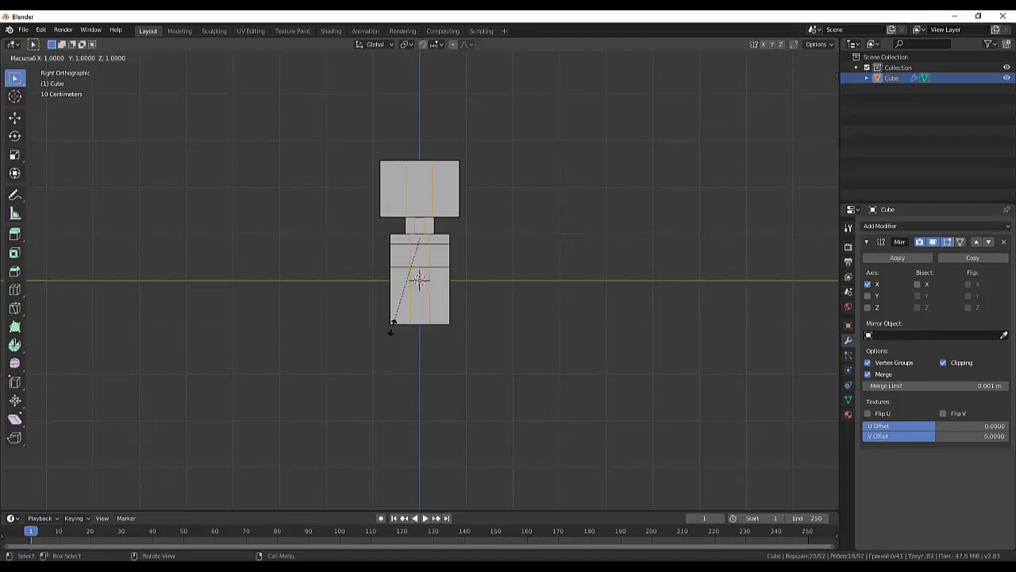
{"action": "key", "text": "y"}
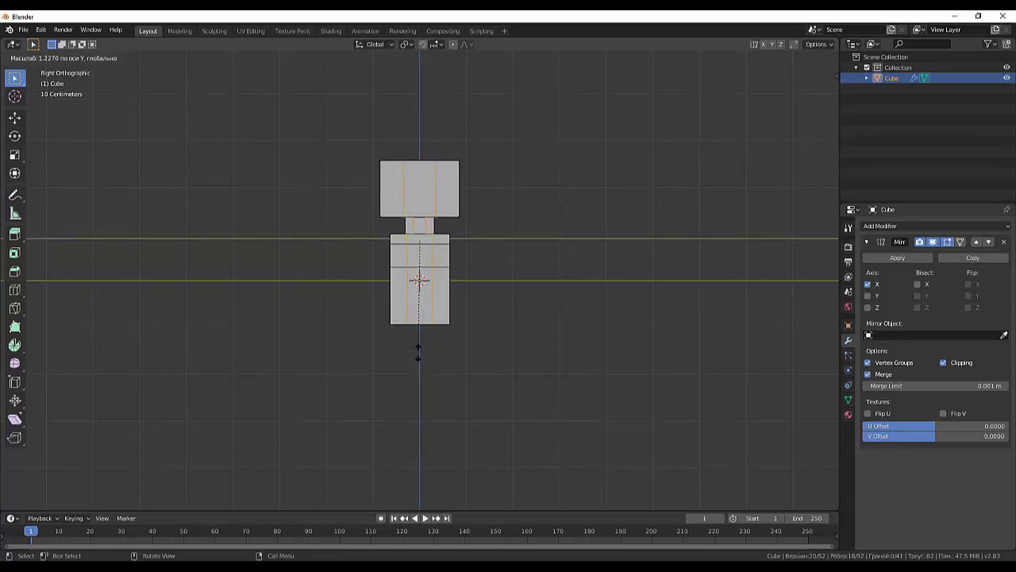
{"action": "left_click", "coordinate": [419, 353]}
{"action": "mouse_move", "coordinate": [603, 359]}
{"action": "middle_mouse_down"}
{"action": "mouse_move", "coordinate": [616, 350]}
{"action": "mouse_move", "coordinate": [686, 354]}
{"action": "mouse_move", "coordinate": [500, 290]}
{"action": "middle_mouse_up"}
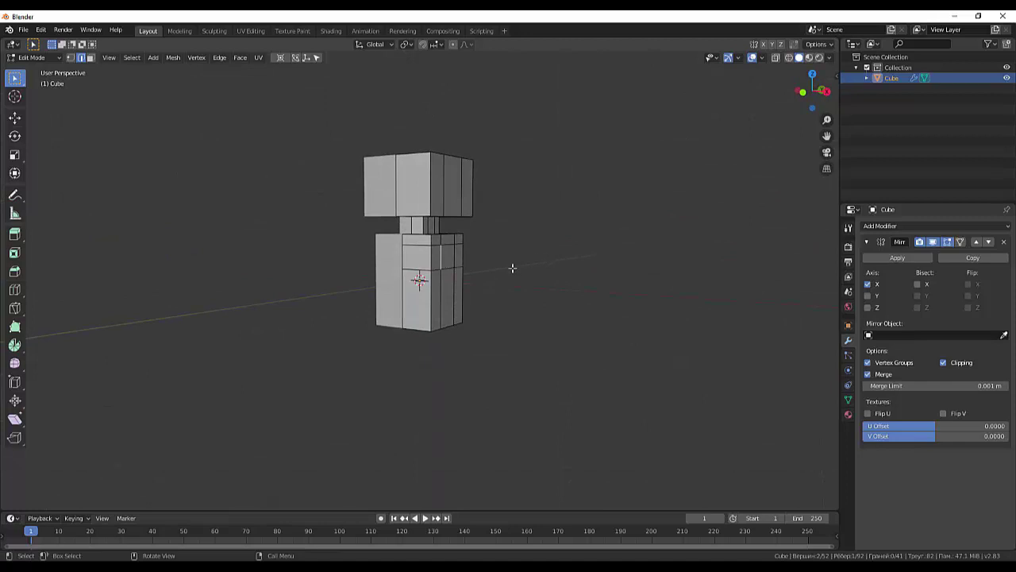
Extrude the shoulder side face outward in three segments to form the mirrored arms
{"action": "left_click", "coordinate": [91, 59]}
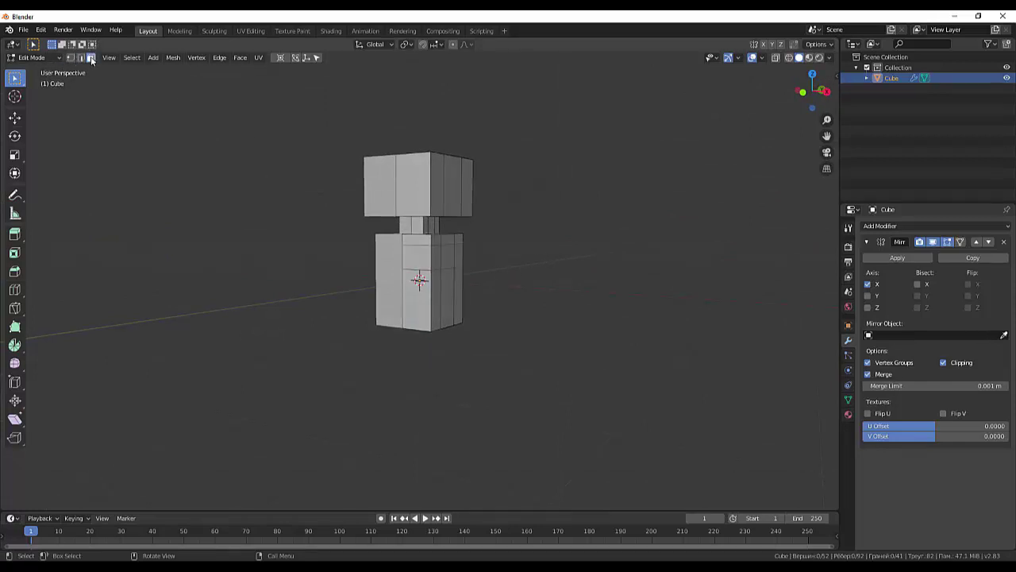
{"action": "left_click", "coordinate": [448, 256]}
{"action": "mouse_move", "coordinate": [556, 255]}
{"action": "middle_mouse_down"}
{"action": "mouse_move", "coordinate": [494, 265]}
{"action": "mouse_move", "coordinate": [489, 251]}
{"action": "middle_mouse_up"}
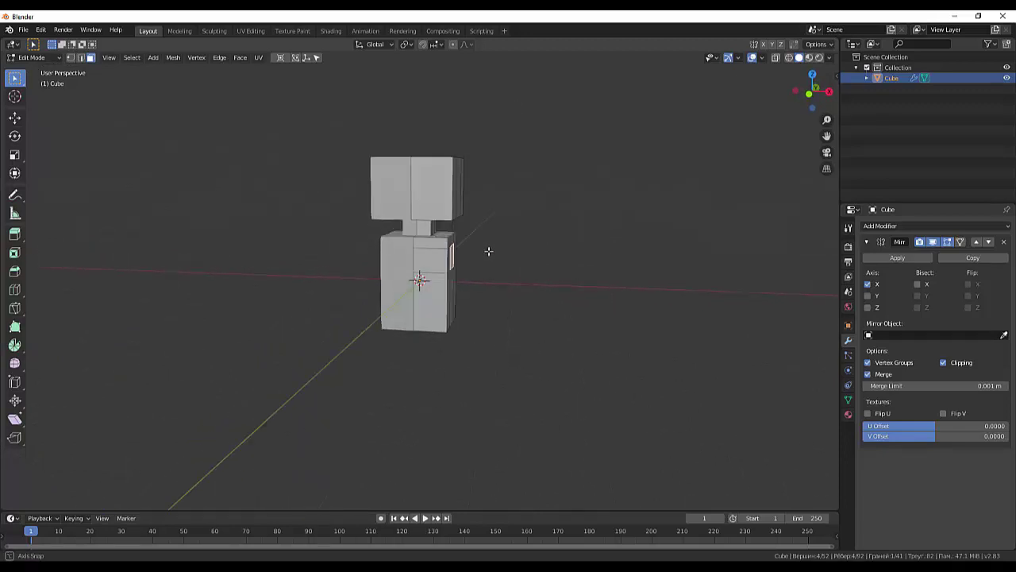
{"action": "key", "text": "KP_1"}
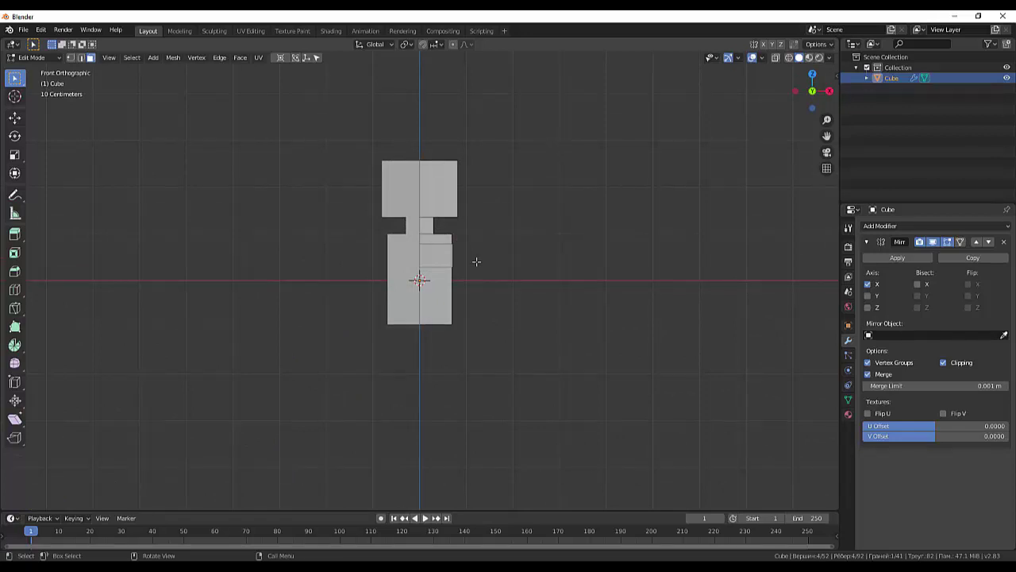
{"action": "key", "text": "e"}
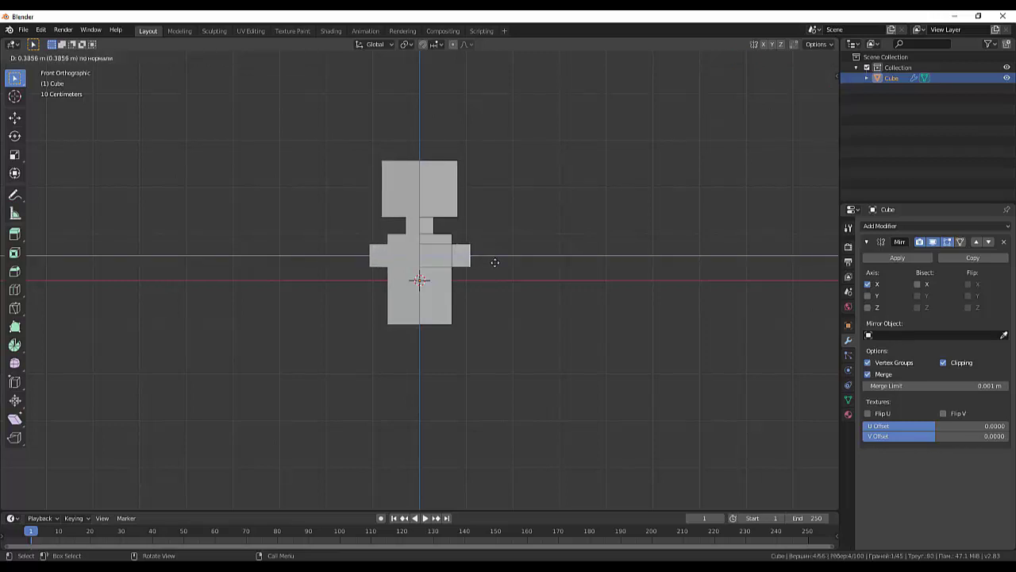
{"action": "left_click", "coordinate": [493, 262]}
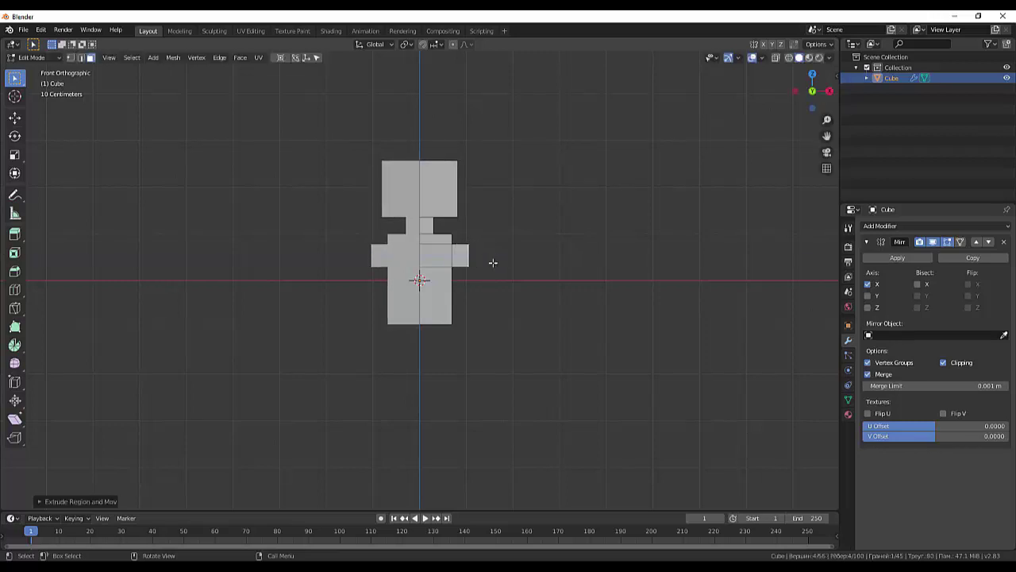
{"action": "key", "text": "e"}
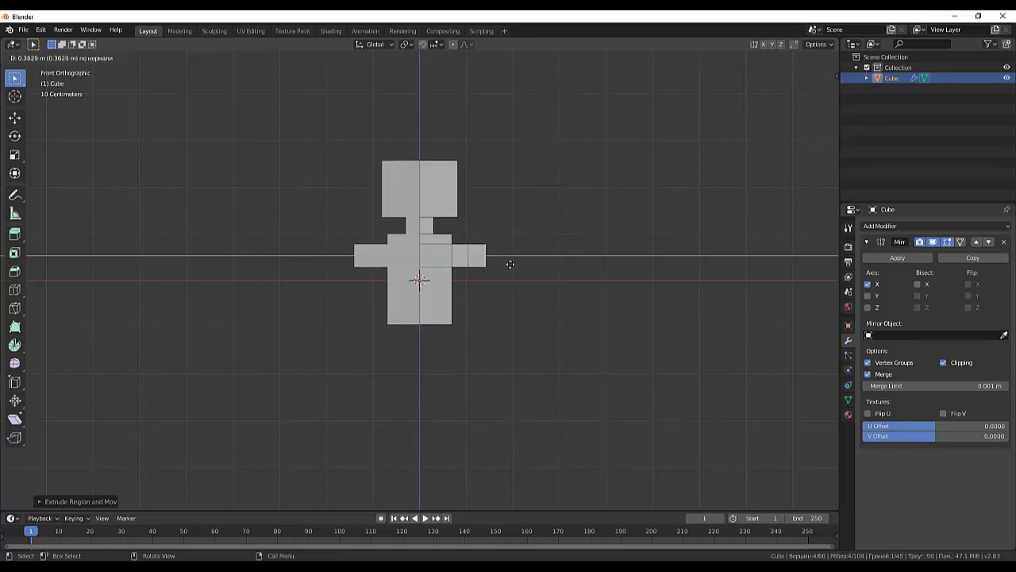
{"action": "left_click", "coordinate": [515, 264]}
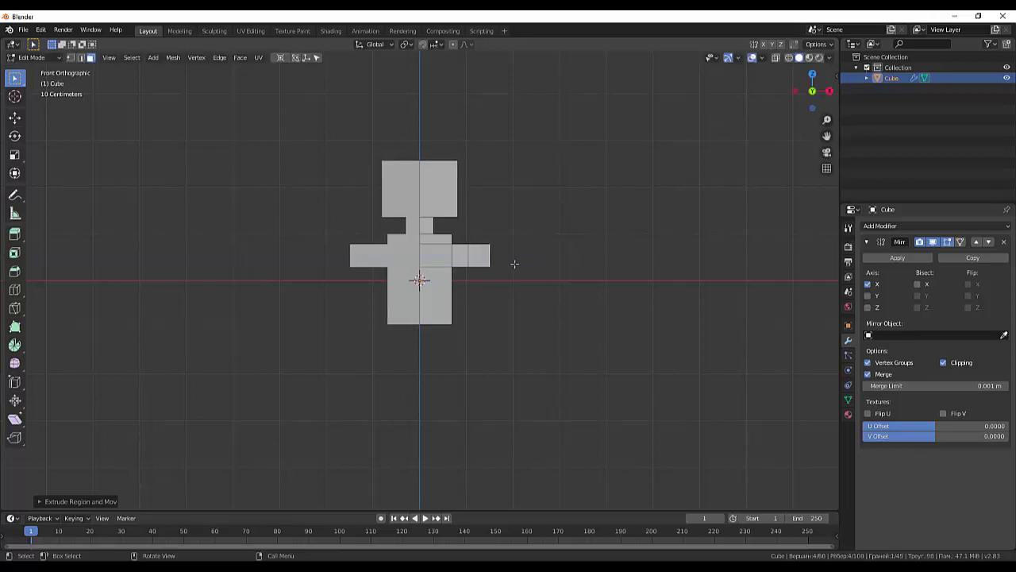
{"action": "key", "text": "e"}
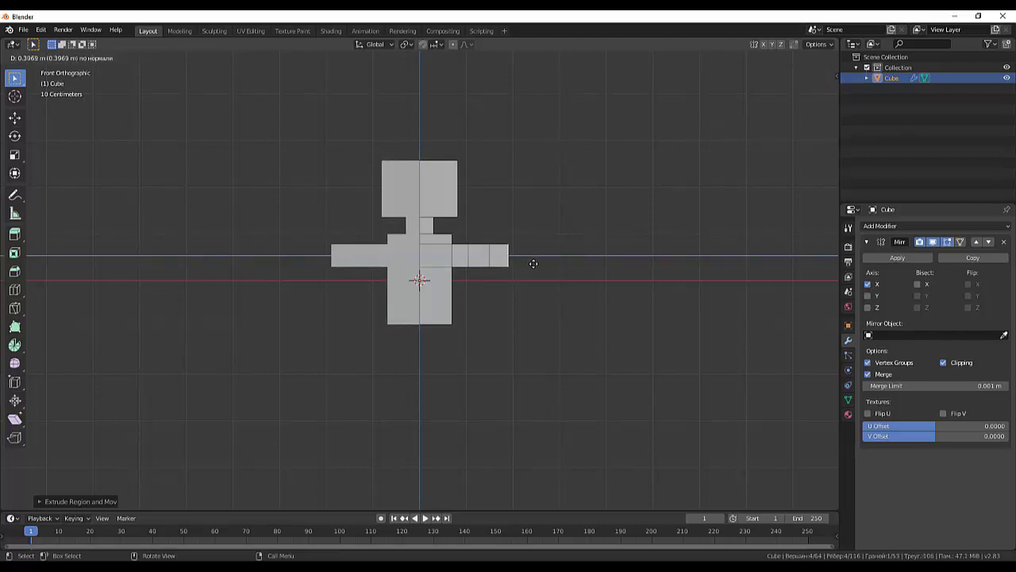
{"action": "left_click", "coordinate": [534, 264]}
Select the bottom face of the torso and return to Front view
{"action": "middle_click_drag", "start_coordinate": [545, 307], "coordinate": [523, 222]}
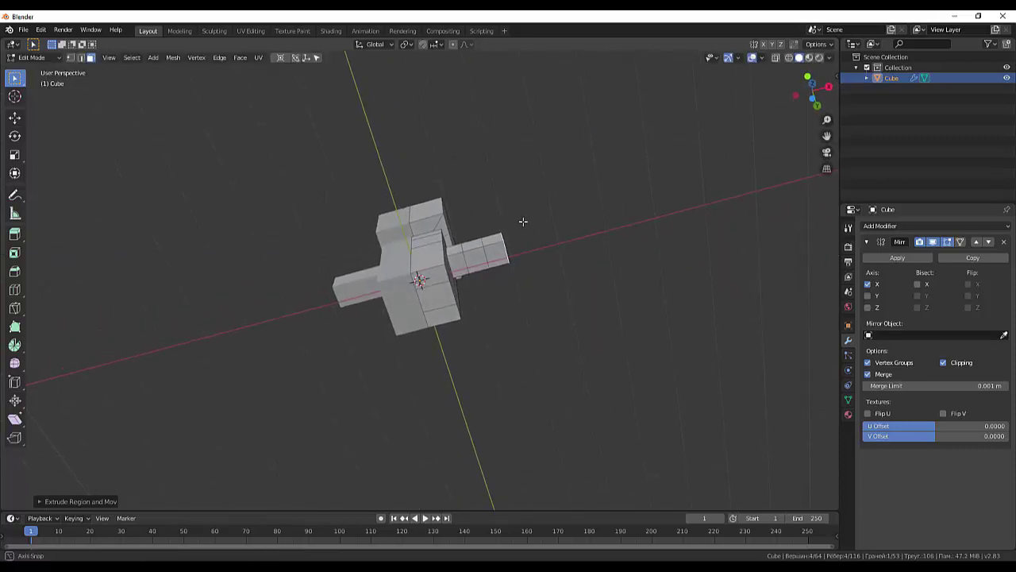
{"action": "mouse_move", "coordinate": [524, 223]}
{"action": "middle_mouse_down"}
{"action": "mouse_move", "coordinate": [528, 302]}
{"action": "mouse_move", "coordinate": [415, 323]}
{"action": "middle_mouse_up"}
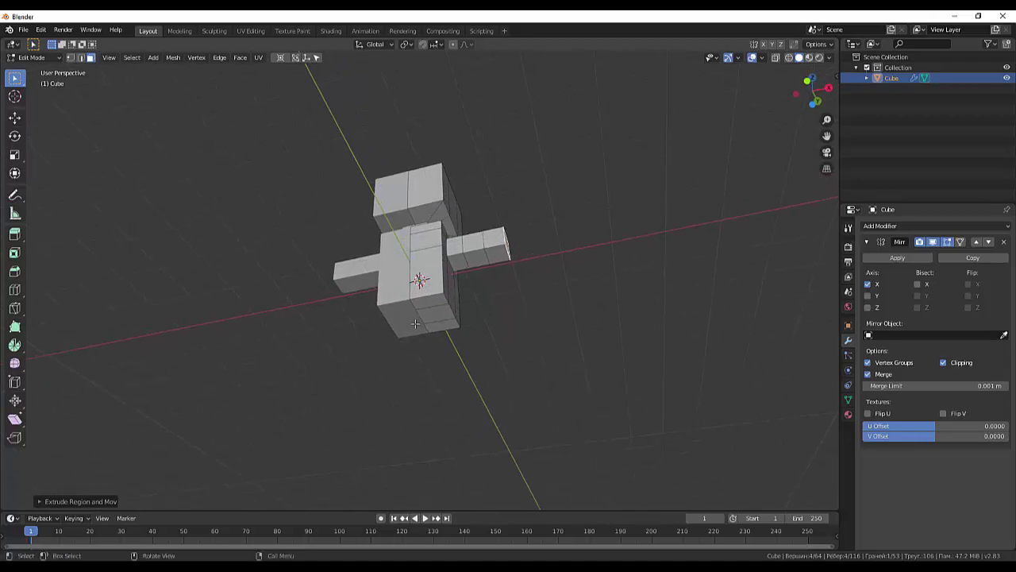
{"action": "left_click", "coordinate": [430, 313]}
{"action": "mouse_move", "coordinate": [521, 325]}
{"action": "middle_mouse_down"}
{"action": "mouse_move", "coordinate": [535, 368]}
{"action": "mouse_move", "coordinate": [519, 265]}
{"action": "mouse_move", "coordinate": [518, 367]}
{"action": "mouse_move", "coordinate": [529, 363]}
{"action": "middle_mouse_up"}
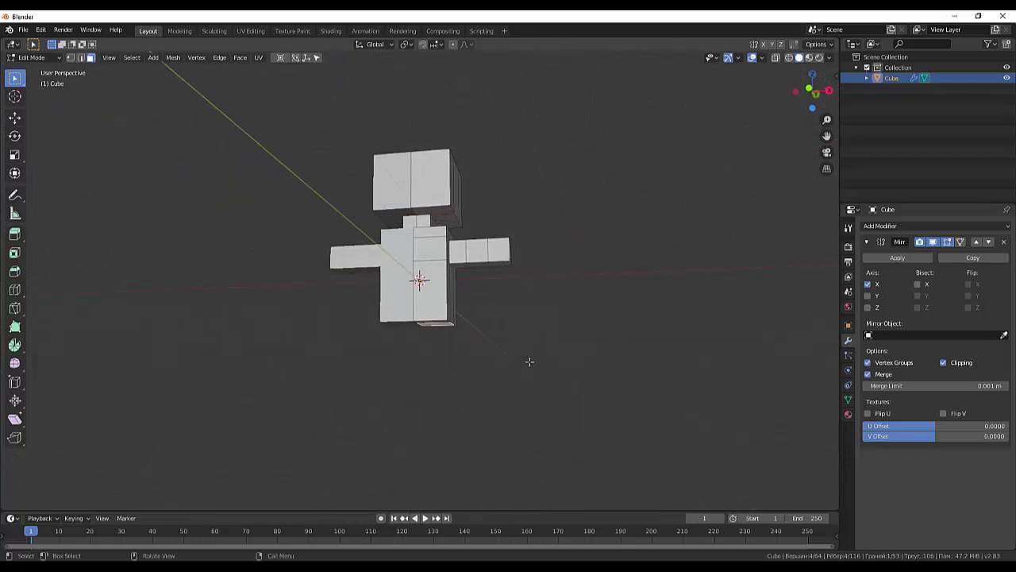
{"action": "key", "text": "KP_1"}
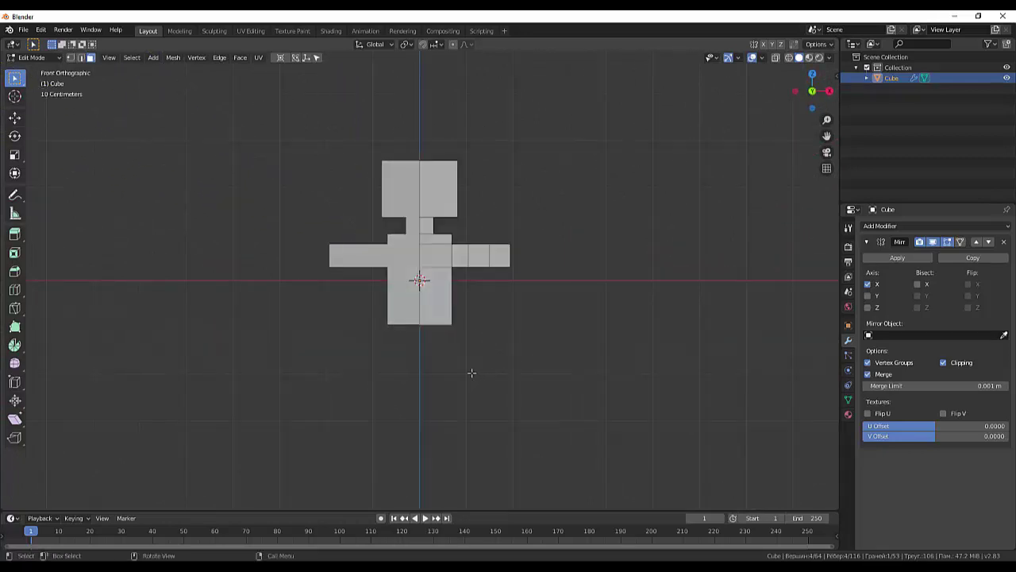
Extrude the torso's bottom face in place, check it from below, and return to Front view
{"action": "key", "text": "e"}
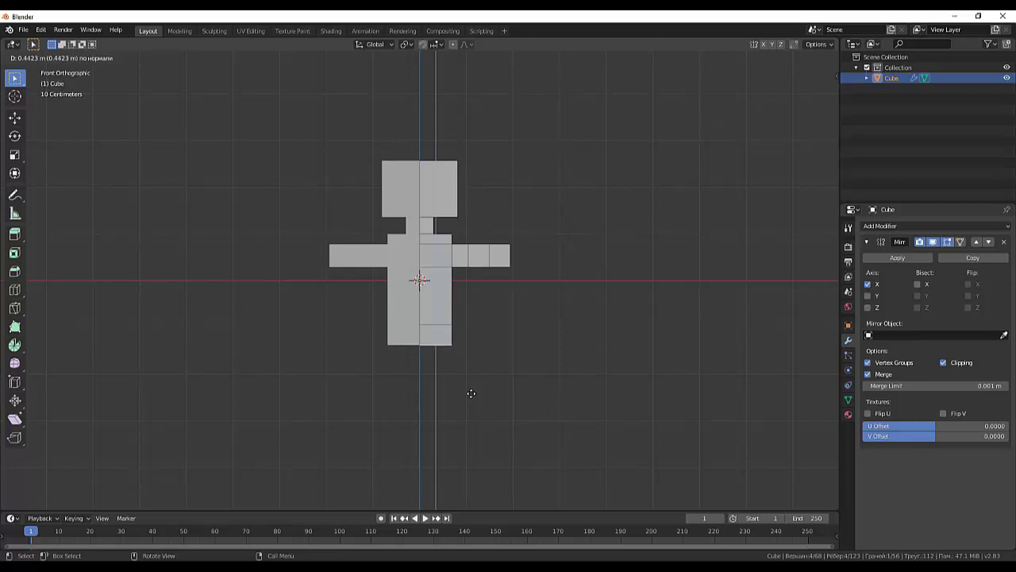
{"action": "left_click", "coordinate": [471, 393]}
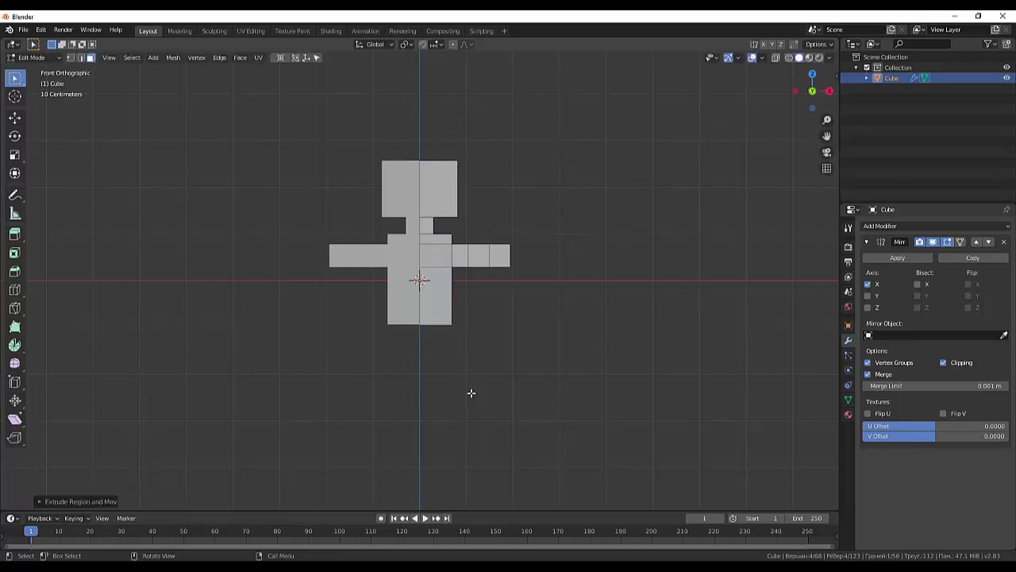
{"action": "middle_click_drag", "start_coordinate": [527, 402], "coordinate": [517, 333]}
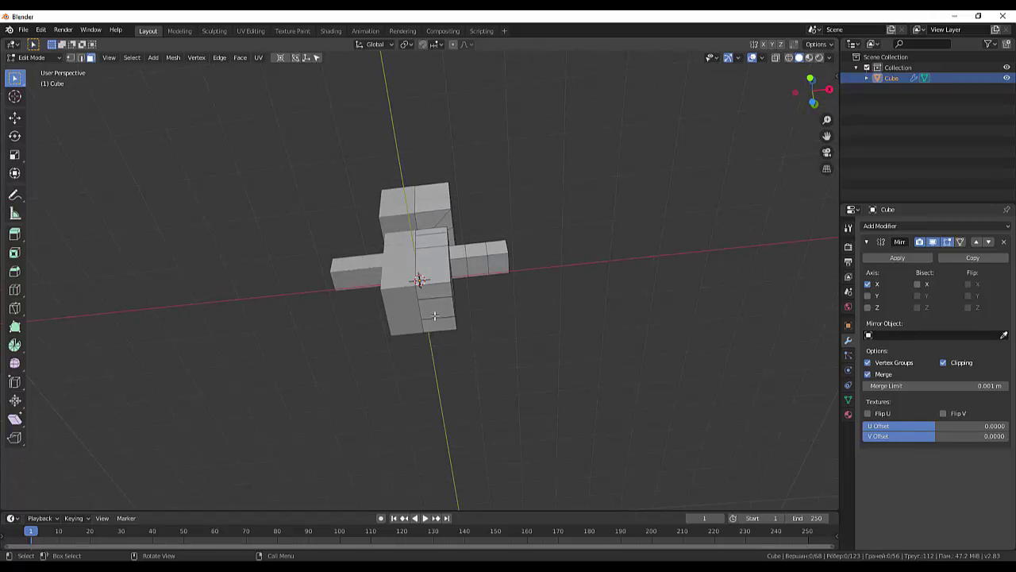
{"action": "middle_click_drag", "start_coordinate": [492, 357], "coordinate": [492, 390]}
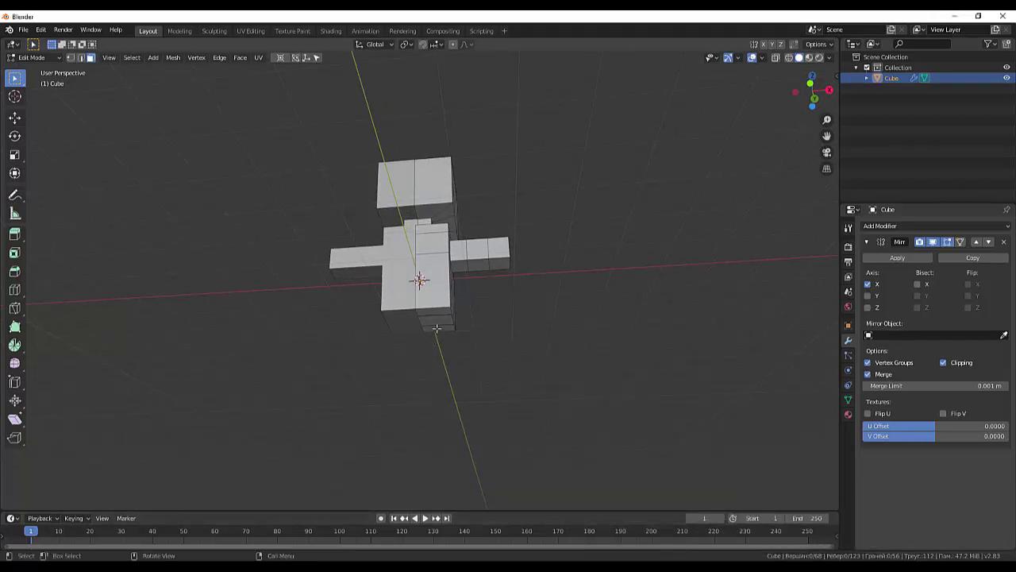
{"action": "key", "text": "KP_1"}
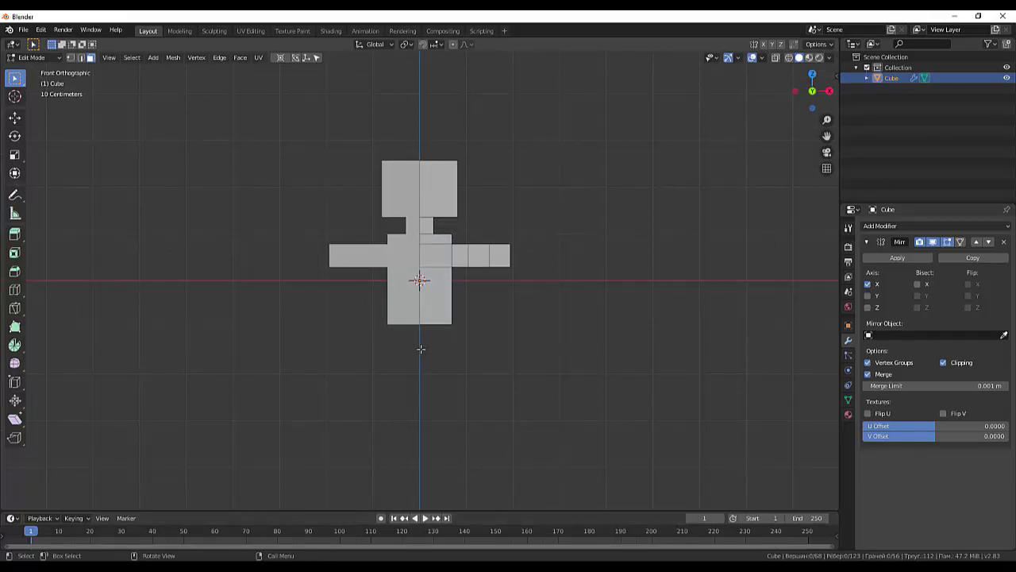
{"action": "left_click", "coordinate": [433, 323]}
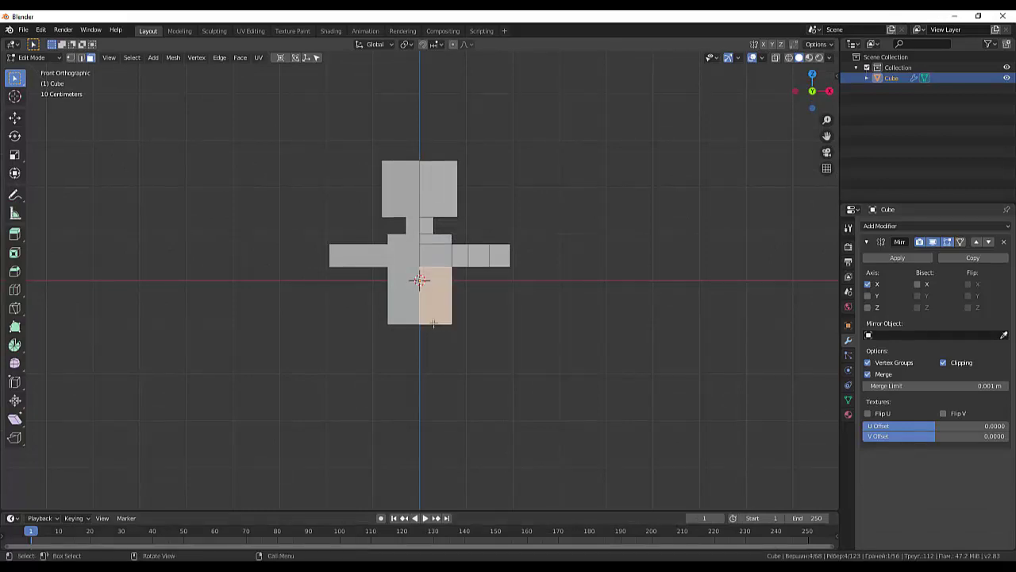
{"action": "left_click", "coordinate": [81, 57]}
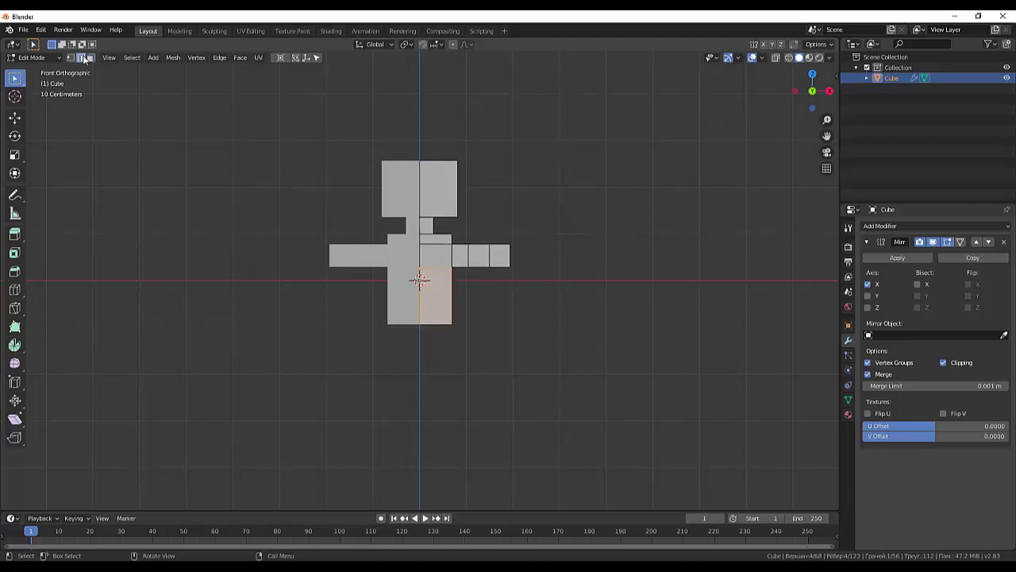
{"action": "left_click", "coordinate": [516, 366]}
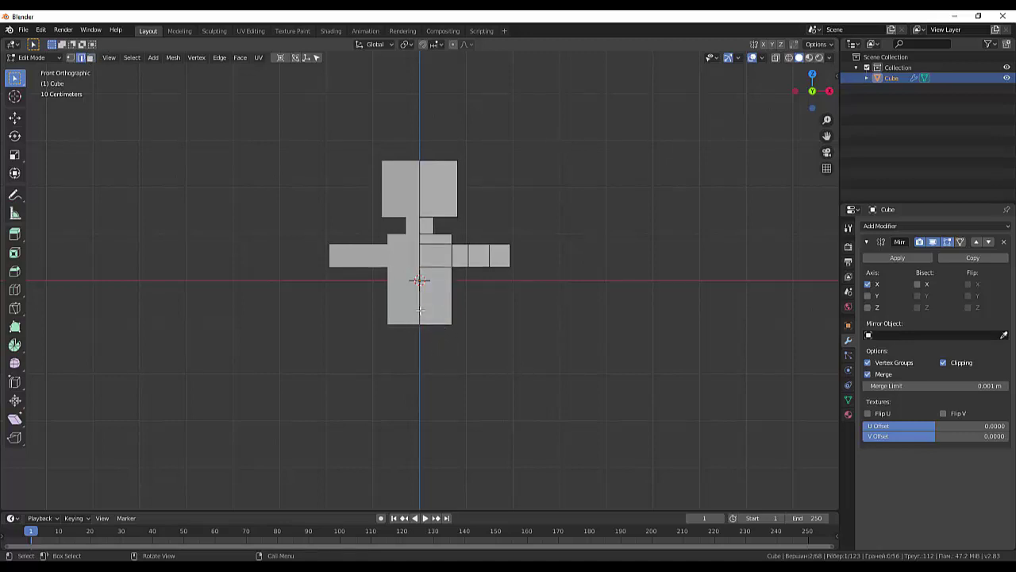
{"action": "key", "text": "ctrl+r"}
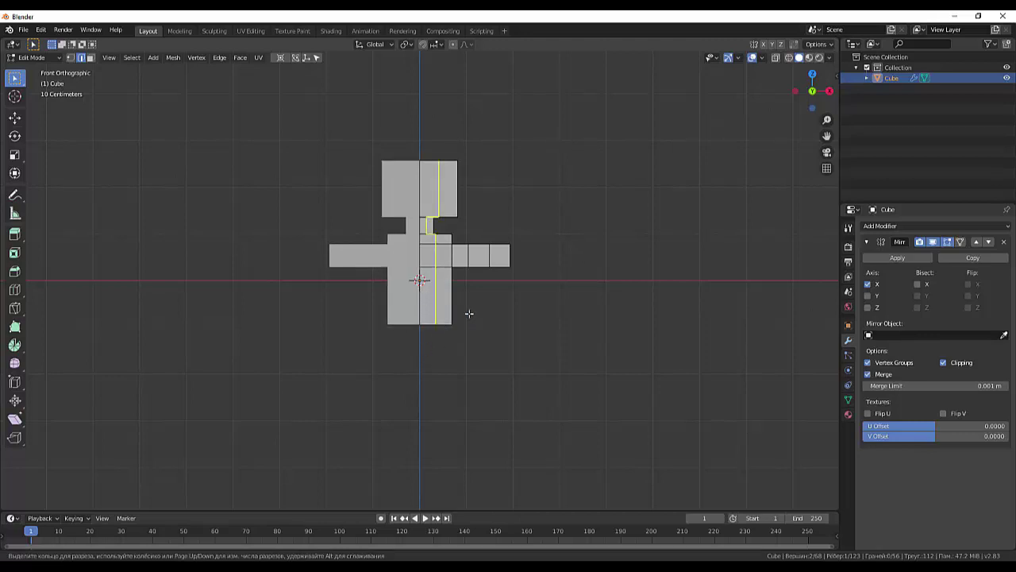
{"action": "left_click", "coordinate": [463, 313]}
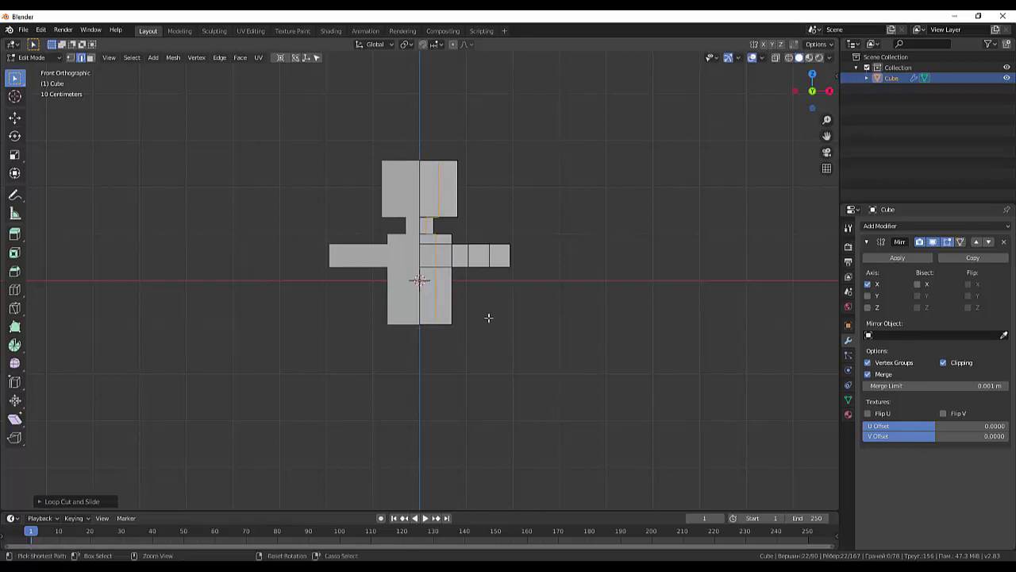
{"action": "key", "text": "ctrl+z"}
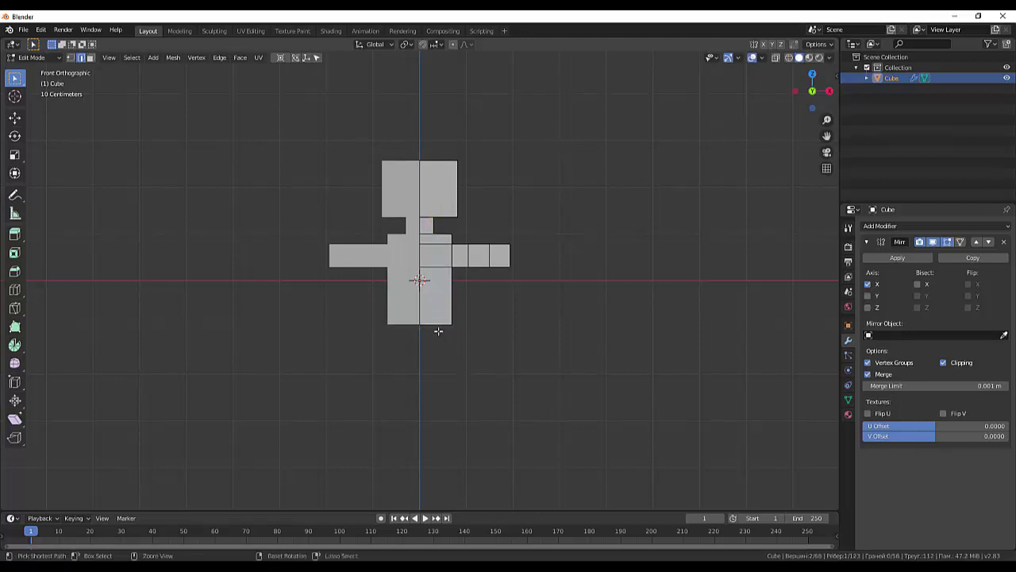
{"action": "key", "text": "ctrl+r"}
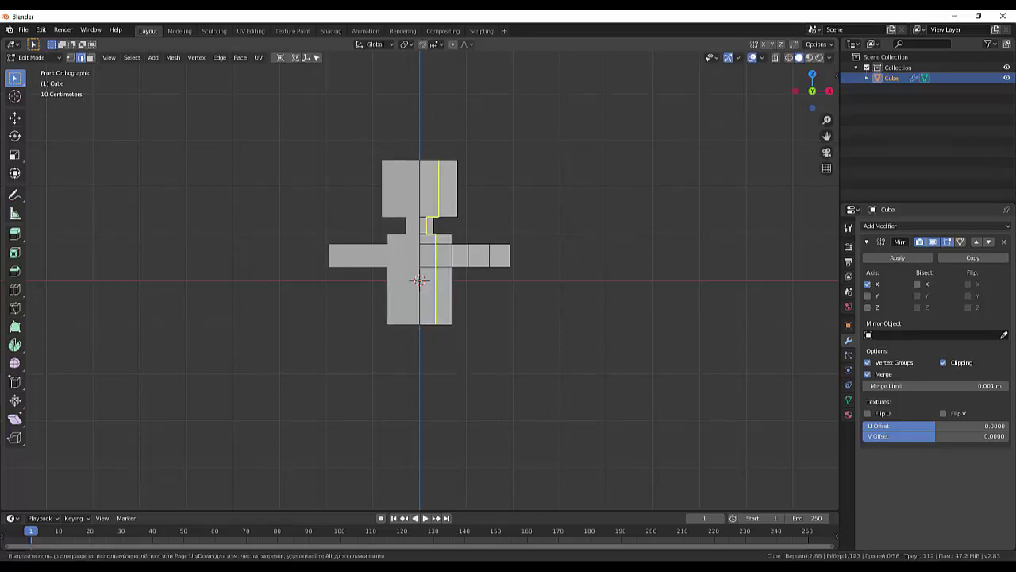
{"action": "left_click", "coordinate": [426, 321]}
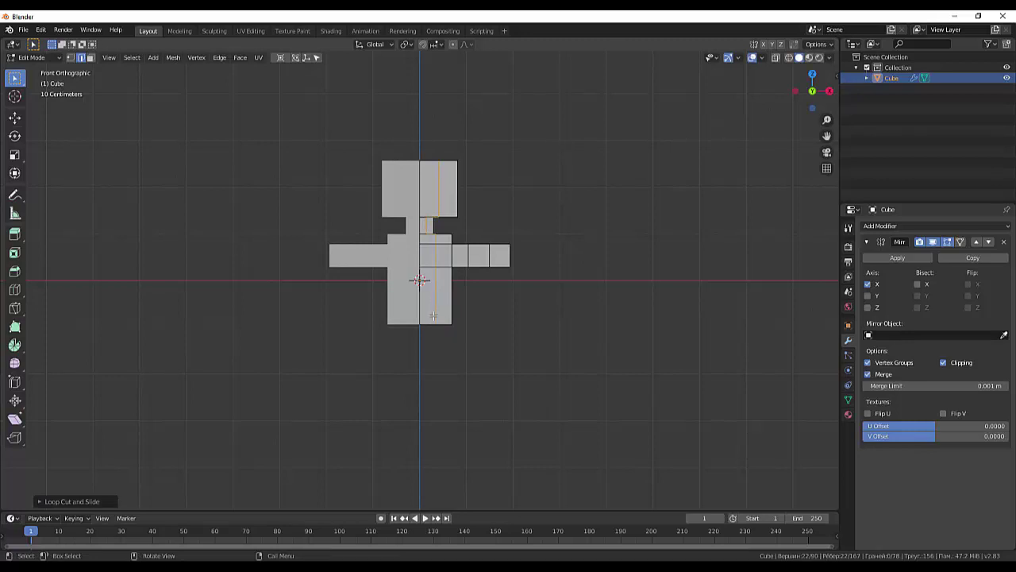
{"action": "left_click", "coordinate": [437, 312]}
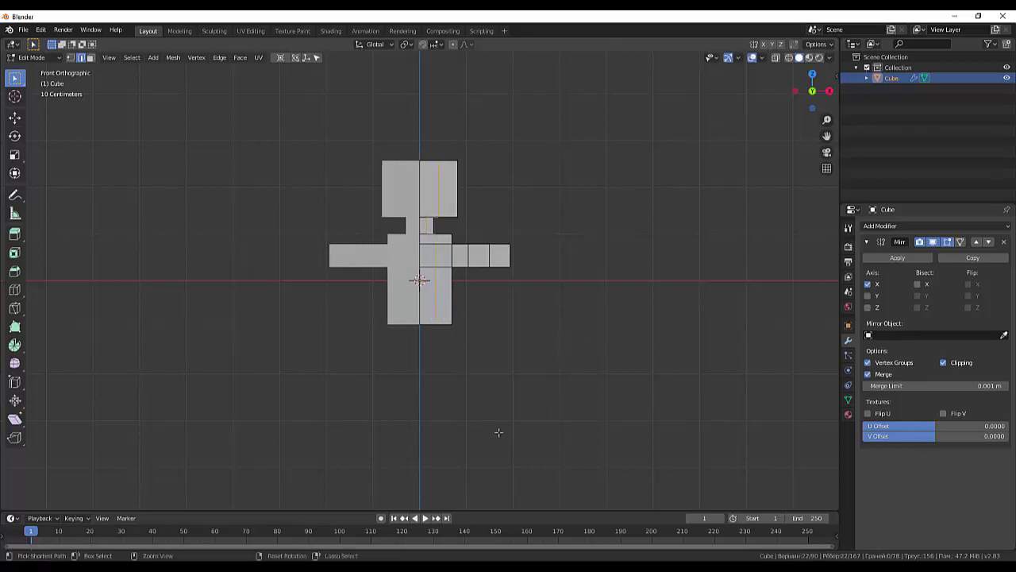
{"action": "left_click", "coordinate": [445, 412]}
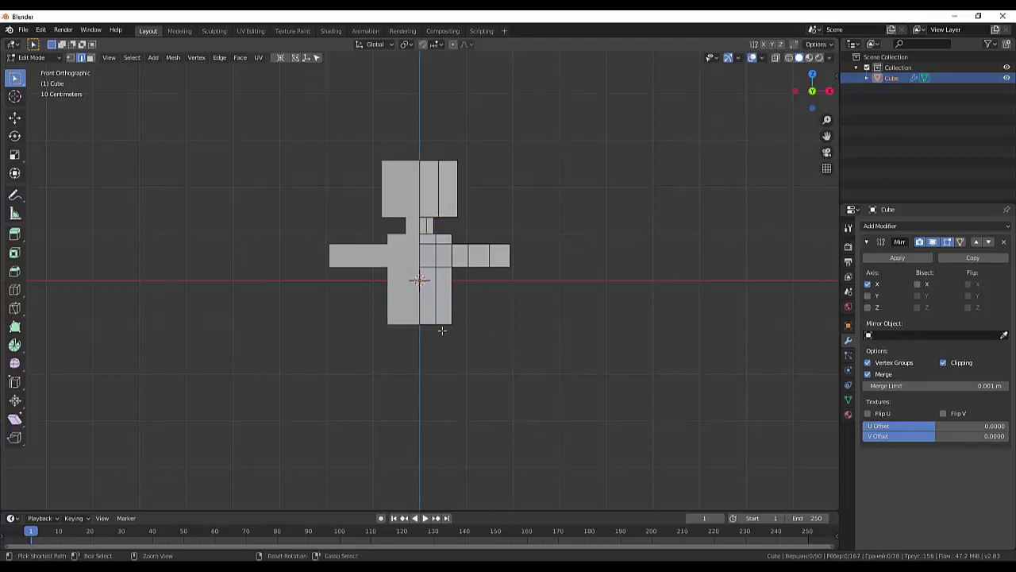
{"action": "key", "text": "ctrl+z"}
{"action": "key", "text": "ctrl+z"}
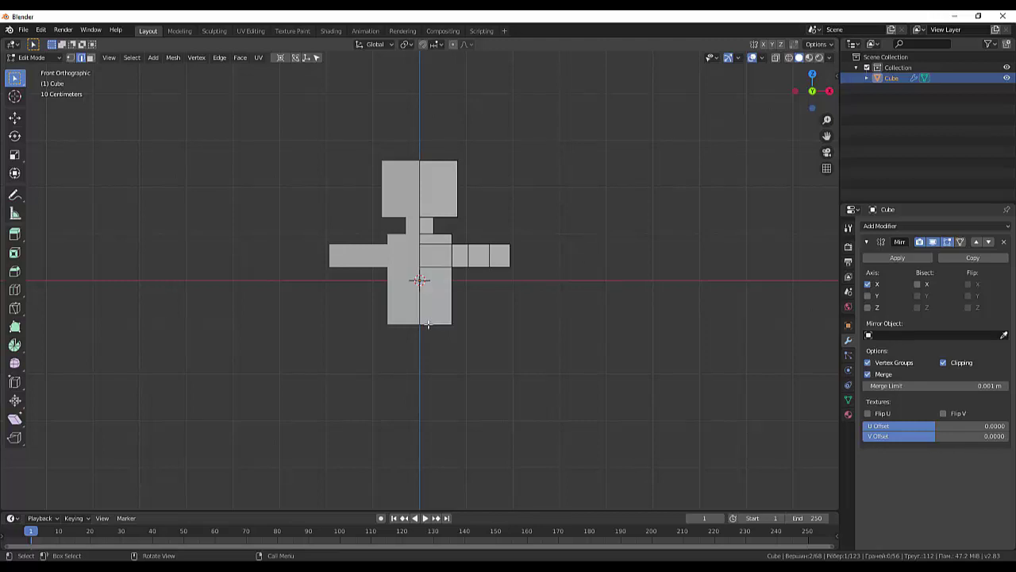
Add a vertical loop cut on the right half and slide it along X near the centre line
{"action": "scroll", "coordinate": [428, 324], "scroll_direction": "up", "scroll_amount": 3}
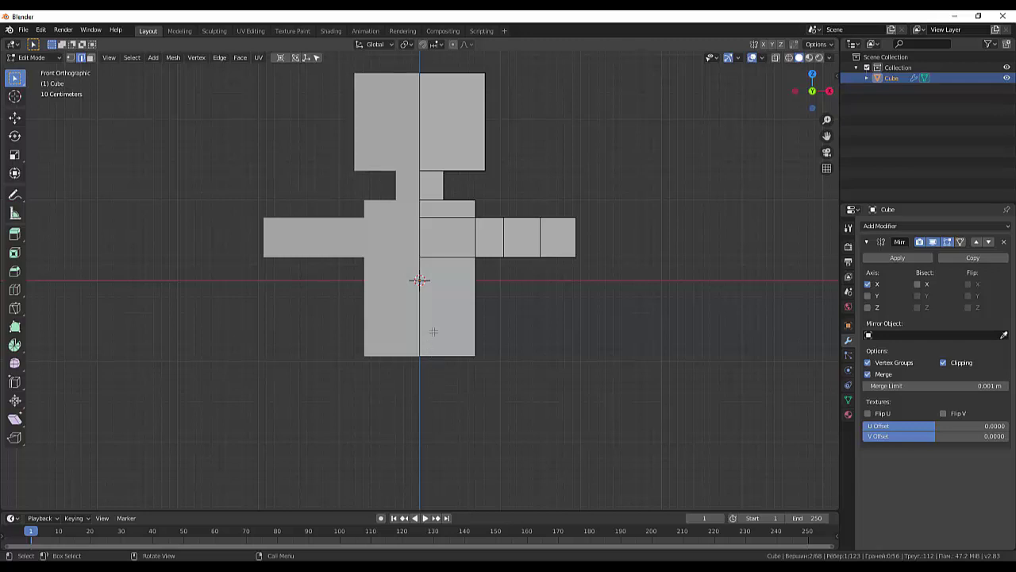
{"action": "key", "text": "ctrl"}
{"action": "key", "text": "ctrl+r"}
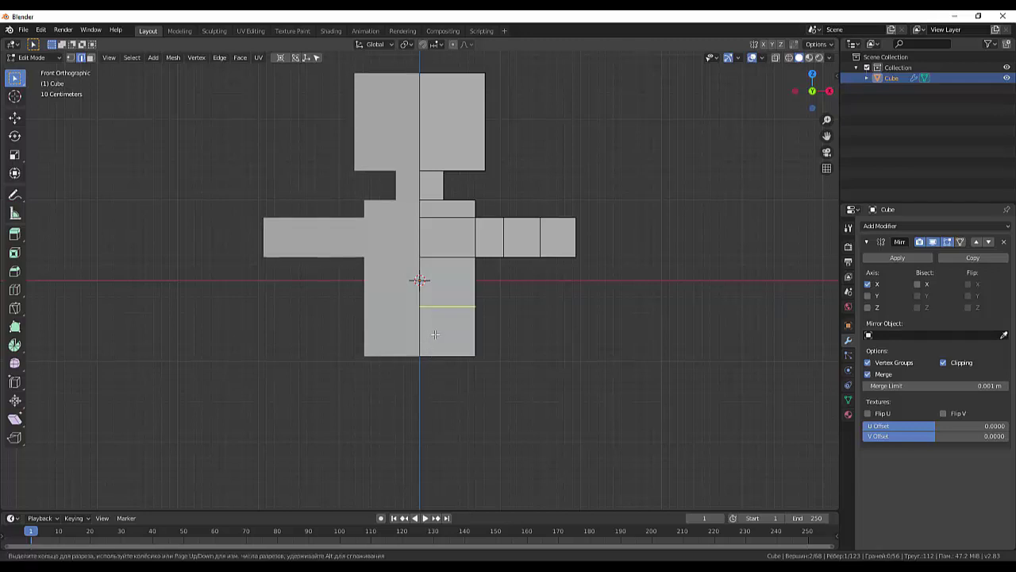
{"action": "left_click", "coordinate": [435, 357]}
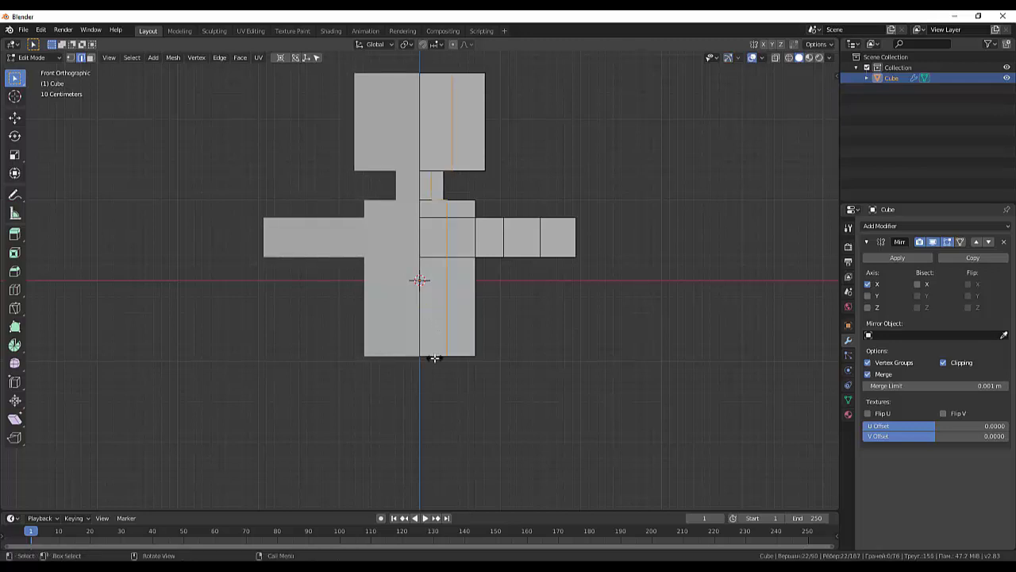
{"action": "left_click", "coordinate": [435, 357]}
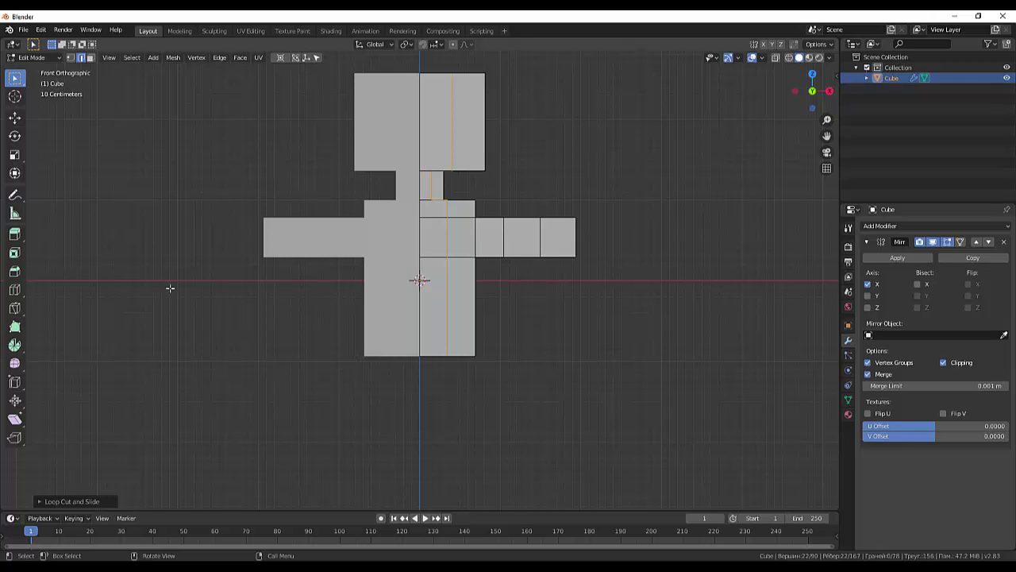
{"action": "key", "text": "g"}
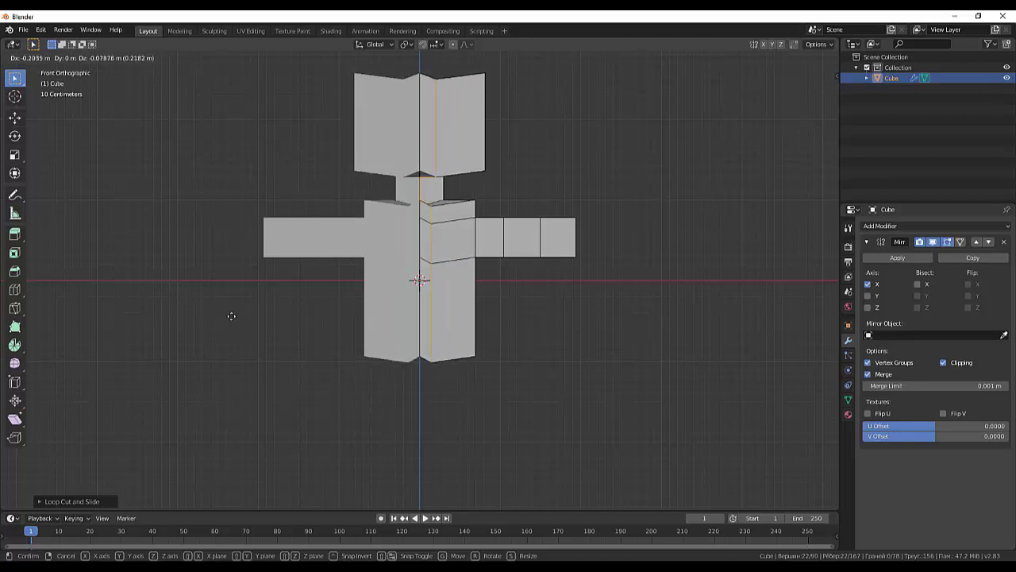
{"action": "key", "text": "x"}
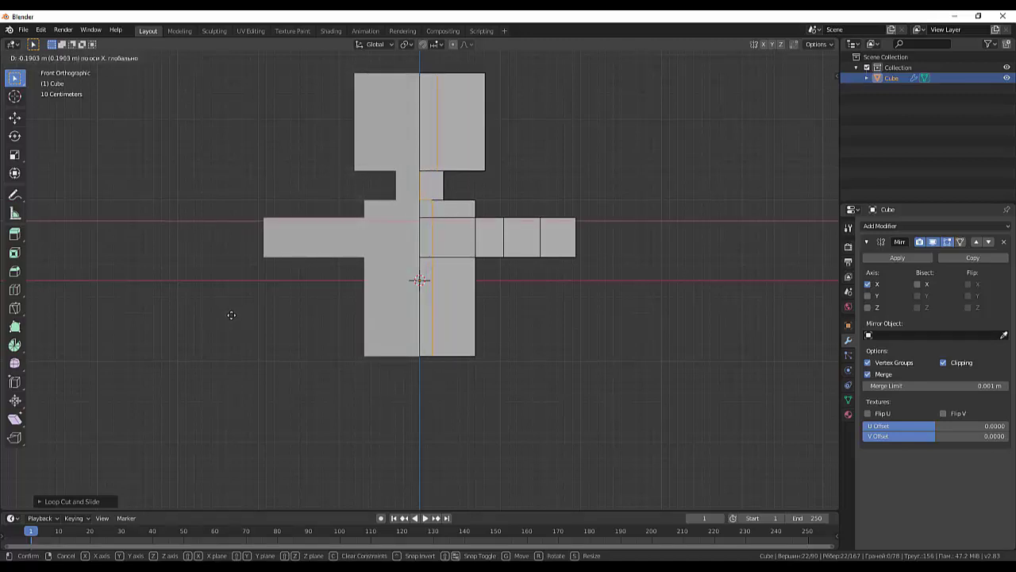
{"action": "left_click", "coordinate": [231, 314]}
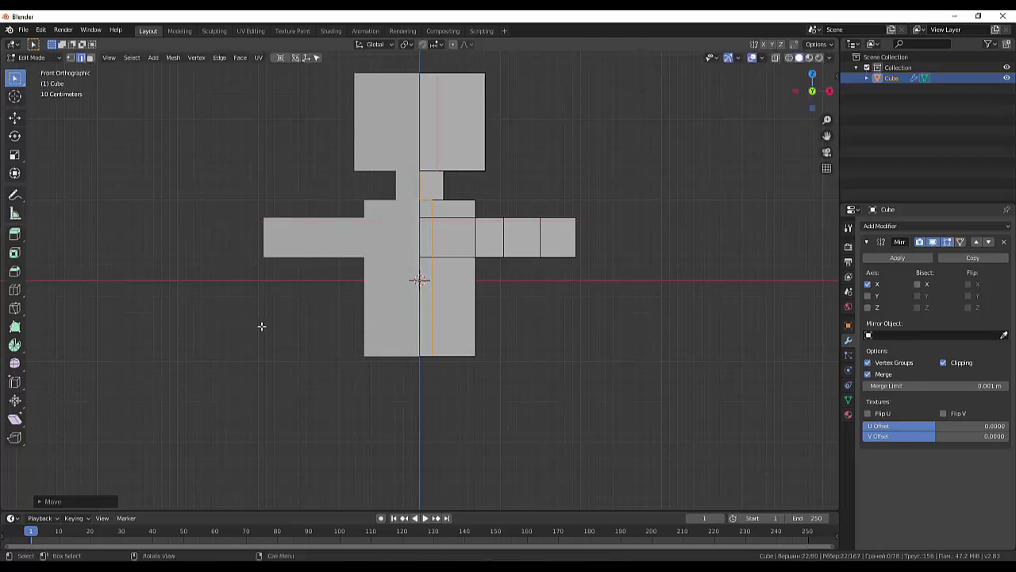
Switch to face select and pick the lower front torso face, viewed from the front
{"action": "mouse_move", "coordinate": [471, 359]}
{"action": "middle_mouse_down"}
{"action": "mouse_move", "coordinate": [551, 339]}
{"action": "mouse_move", "coordinate": [524, 286]}
{"action": "mouse_move", "coordinate": [485, 304]}
{"action": "middle_mouse_up"}
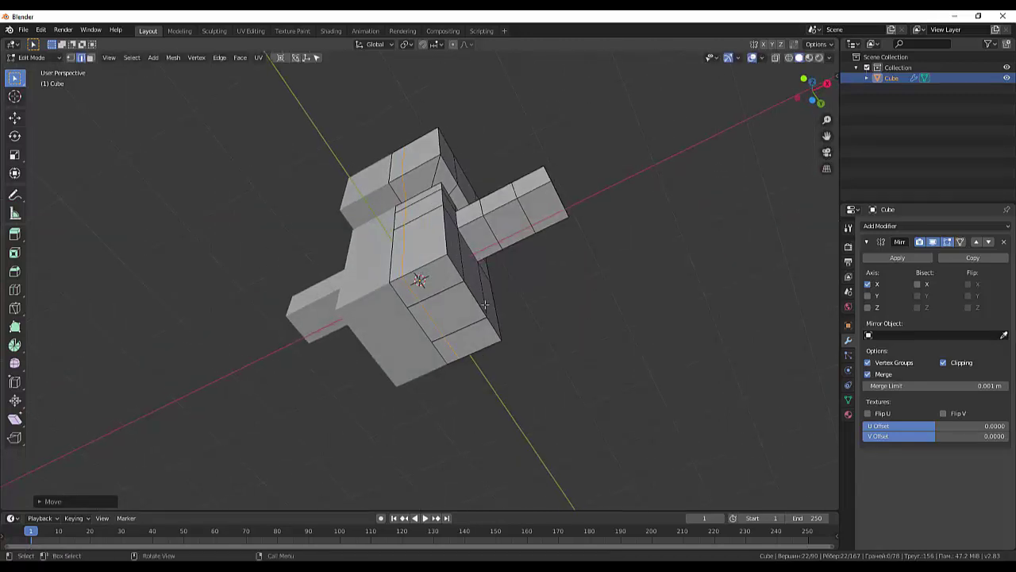
{"action": "left_click", "coordinate": [445, 320]}
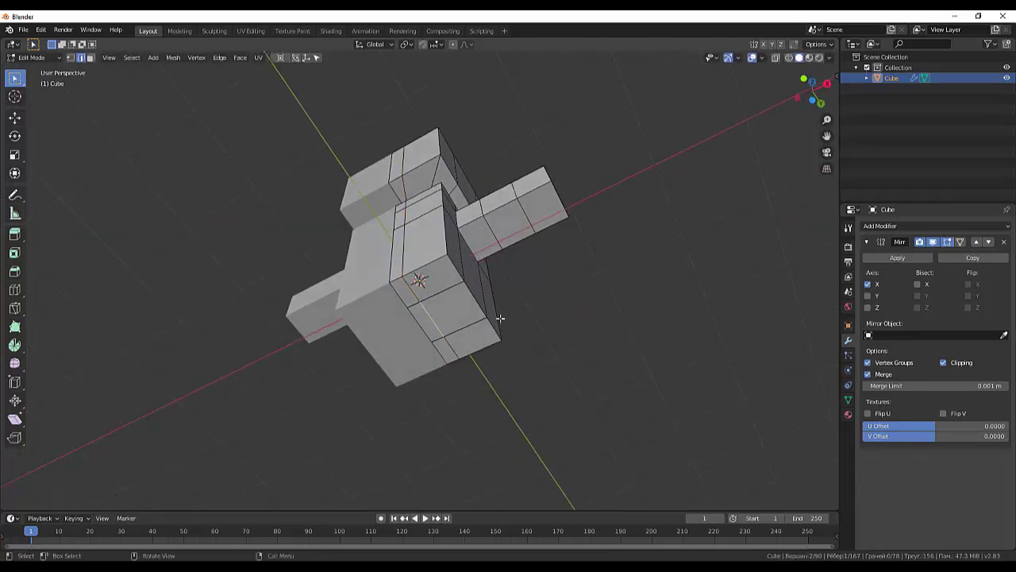
{"action": "left_click", "coordinate": [445, 298]}
{"action": "left_click", "coordinate": [91, 57]}
{"action": "left_click", "coordinate": [449, 328]}
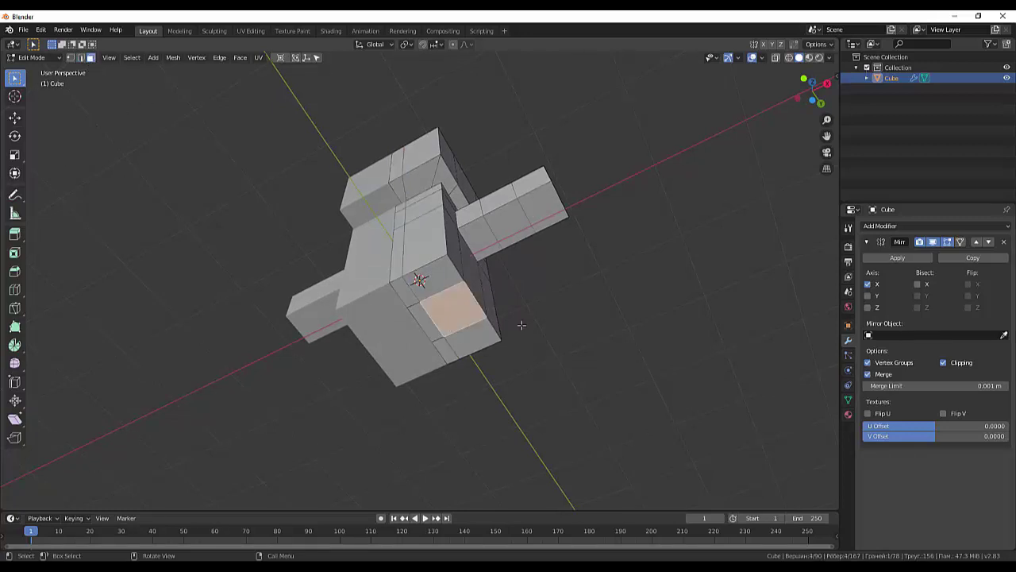
{"action": "mouse_move", "coordinate": [449, 327]}
{"action": "middle_mouse_down"}
{"action": "mouse_move", "coordinate": [538, 397]}
{"action": "mouse_move", "coordinate": [556, 390]}
{"action": "middle_mouse_up"}
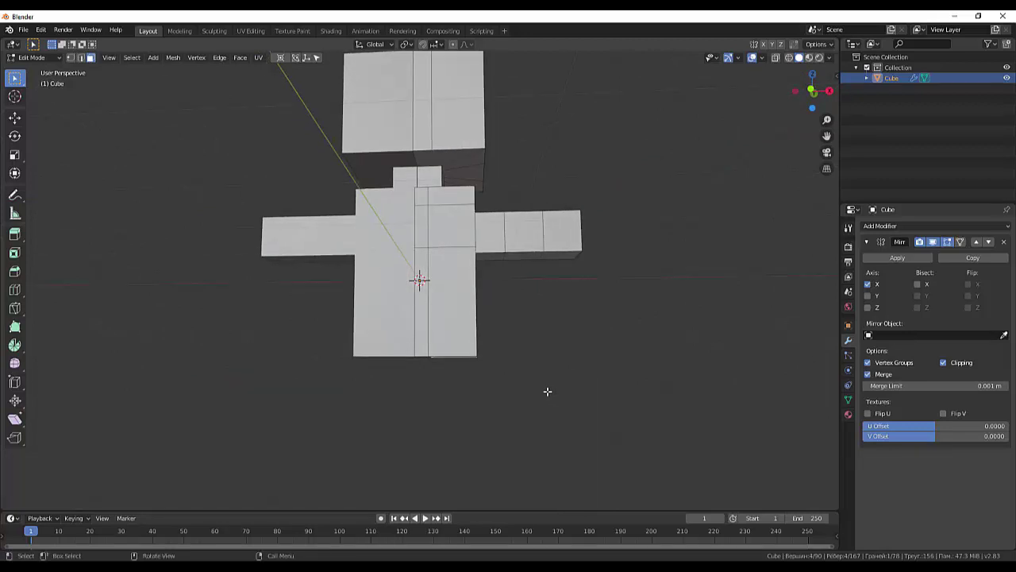
{"action": "key", "text": "KP_1"}
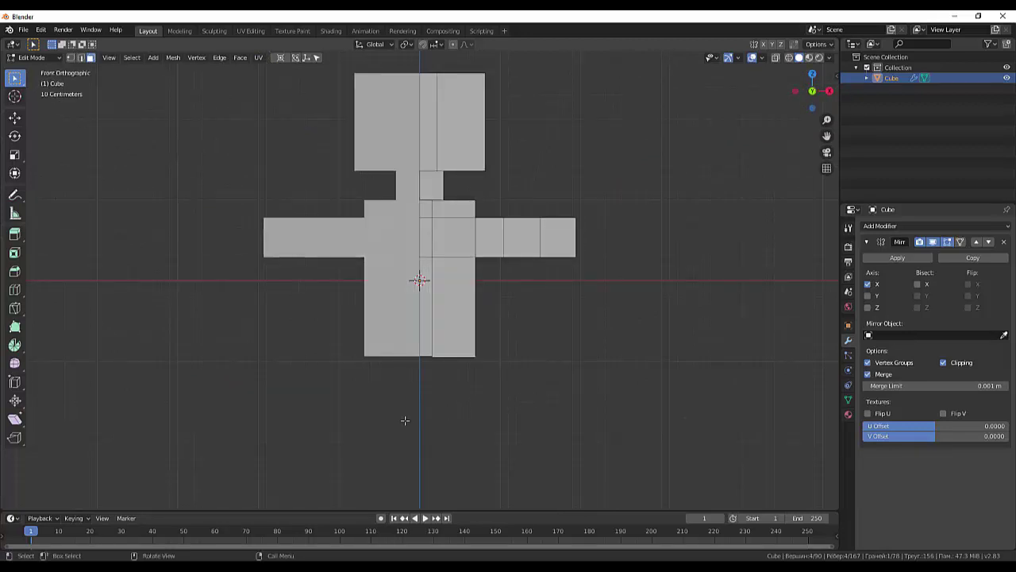
Extrude the torso's bottom faces downward three times into two long blocky legs
{"action": "key", "text": "e"}
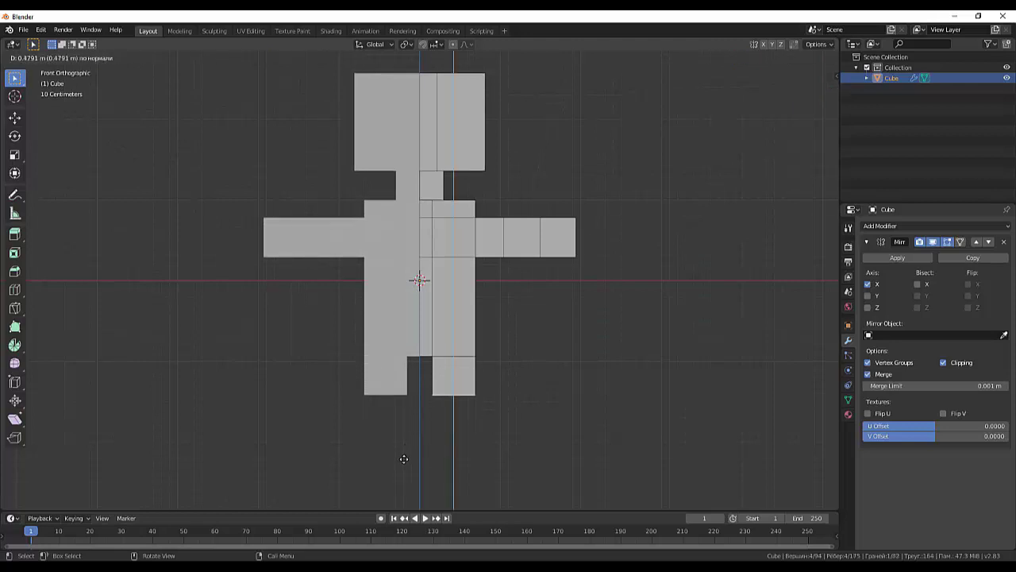
{"action": "left_click", "coordinate": [402, 463]}
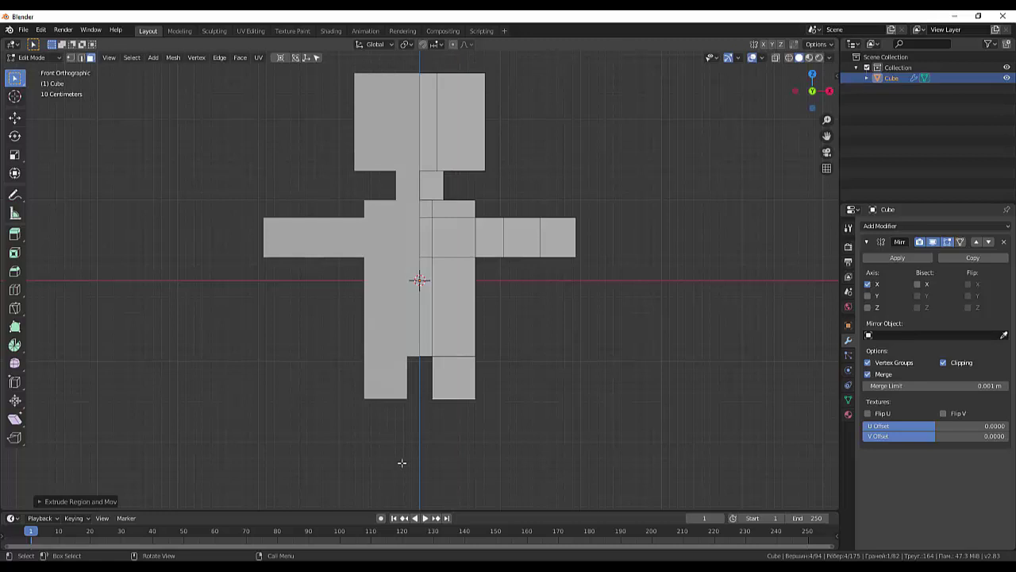
{"action": "key", "text": "e"}
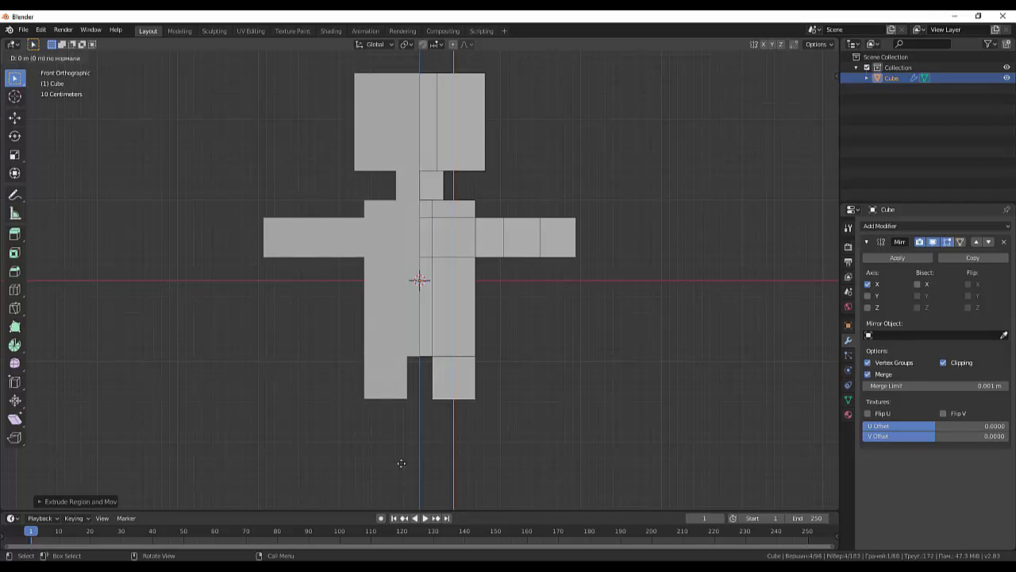
{"action": "left_click", "coordinate": [399, 499]}
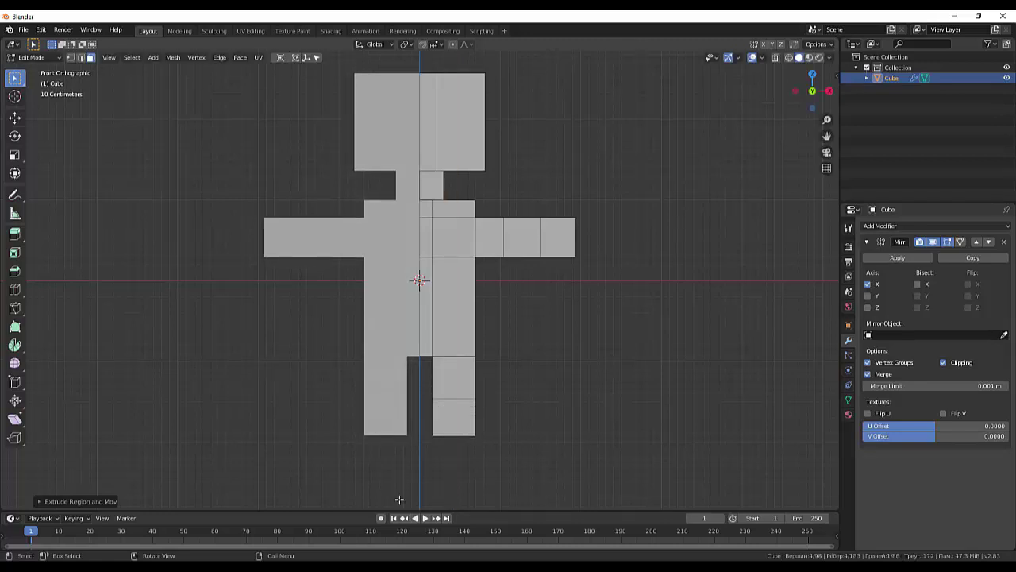
{"action": "key", "text": "e"}
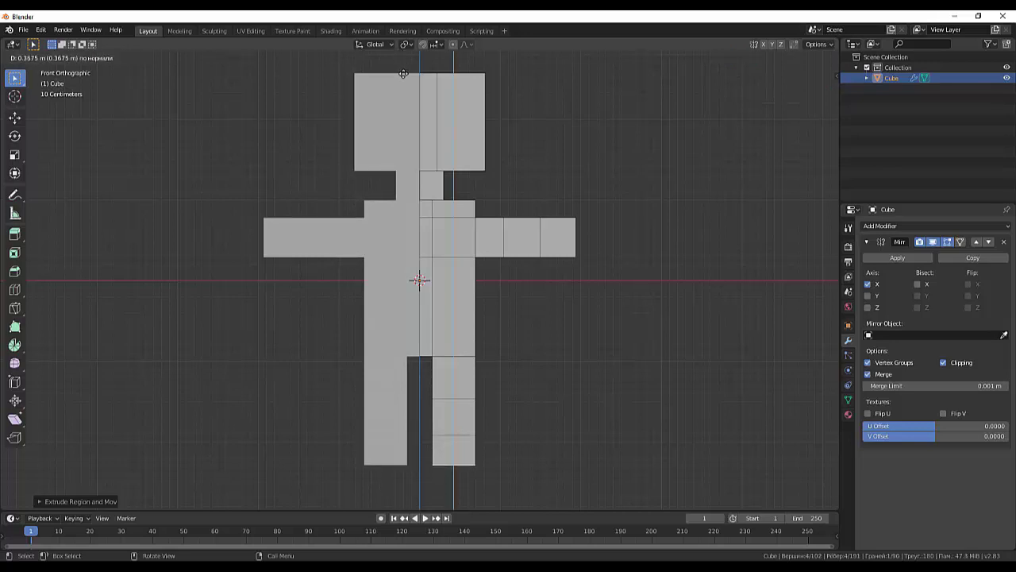
{"action": "left_click", "coordinate": [403, 78]}
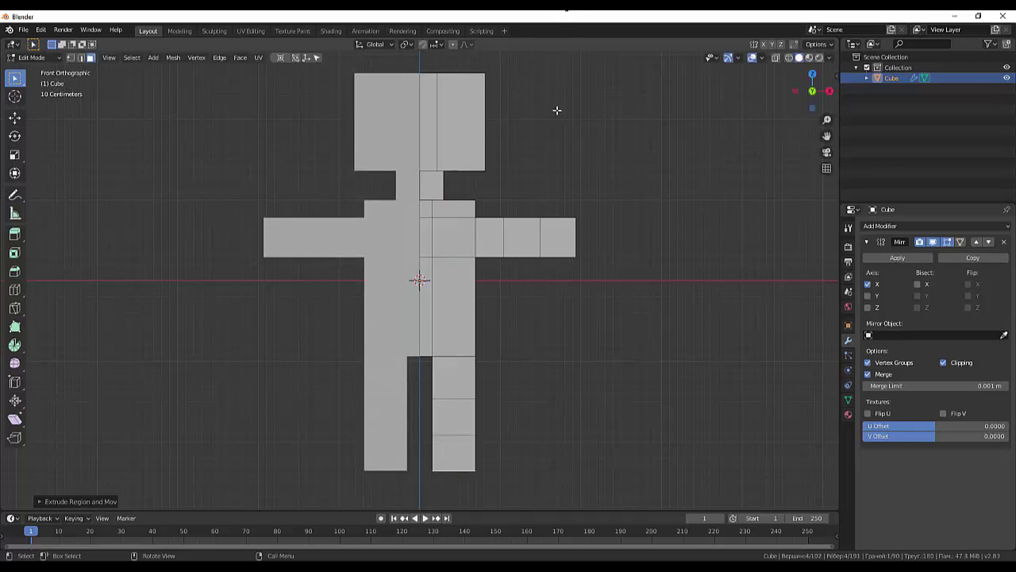
{"action": "mouse_move", "coordinate": [613, 213]}
{"action": "middle_mouse_down"}
{"action": "mouse_move", "coordinate": [559, 256]}
{"action": "mouse_move", "coordinate": [533, 229]}
{"action": "mouse_move", "coordinate": [587, 231]}
{"action": "mouse_move", "coordinate": [377, 212]}
{"action": "middle_mouse_up"}
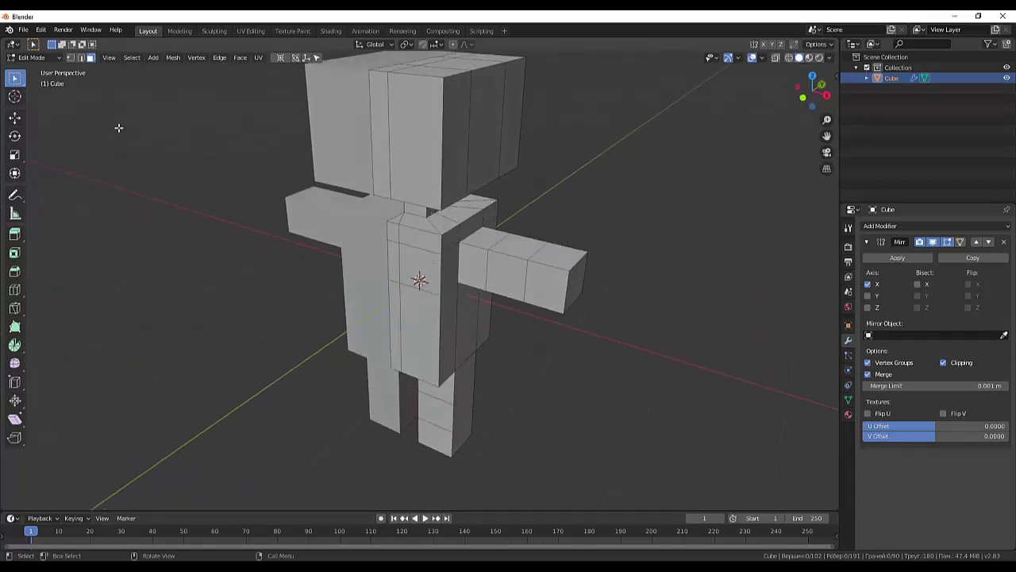
Switch the active selection tool to single-click Select
{"action": "left_click", "coordinate": [132, 58]}
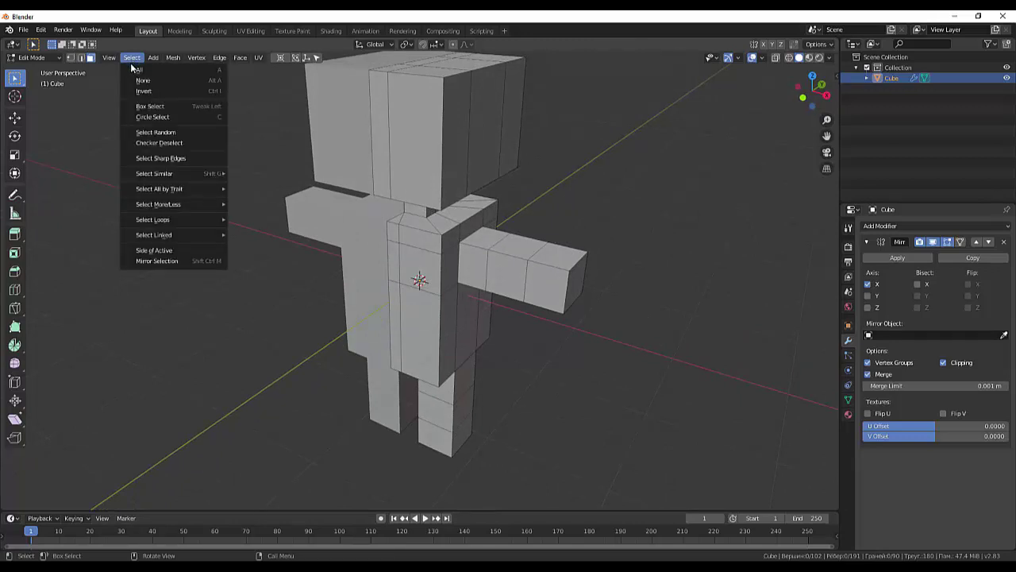
{"action": "left_click_drag", "start_coordinate": [14, 78], "coordinate": [37, 104]}
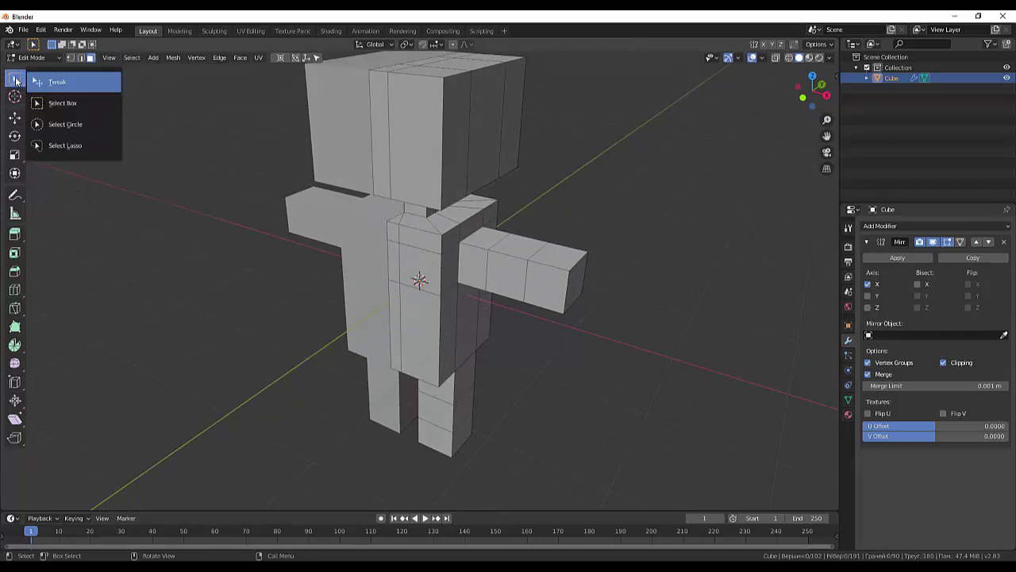
{"action": "left_click", "coordinate": [50, 83]}
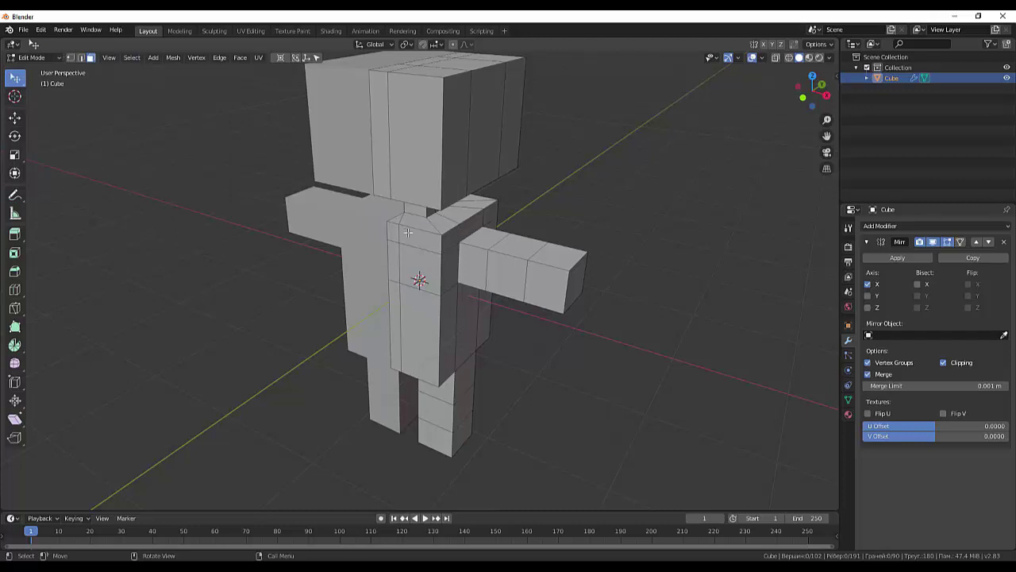
Select the six shoulder-top faces around the neck and bring up the Face Context Menu
{"action": "left_click", "coordinate": [413, 223]}
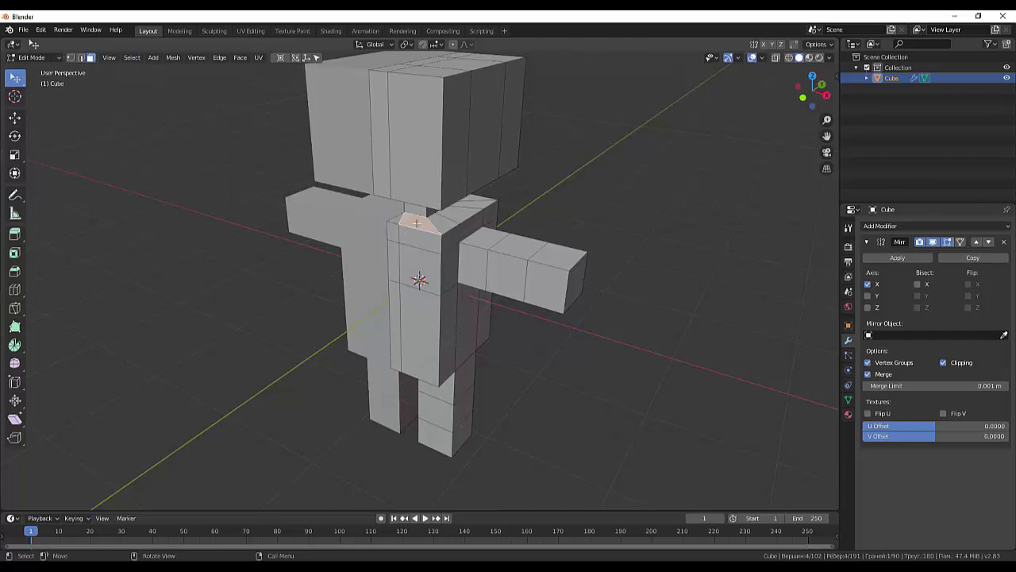
{"action": "left_click", "coordinate": [456, 226], "text": "shift"}
{"action": "left_click", "coordinate": [468, 215], "text": "shift"}
{"action": "left_click", "coordinate": [476, 205], "text": "shift"}
{"action": "middle_click_drag", "start_coordinate": [605, 159], "coordinate": [423, 235]}
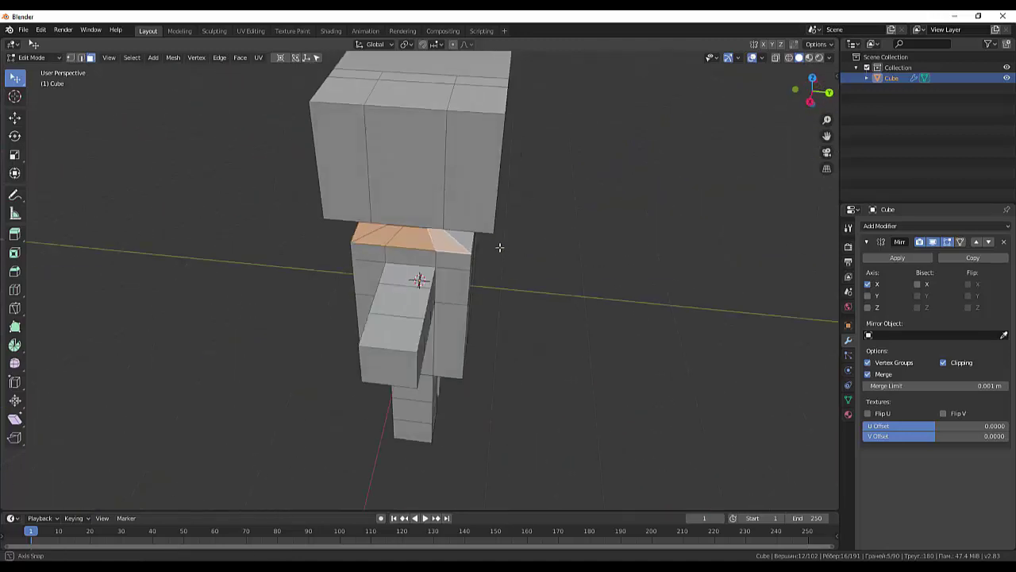
{"action": "left_click", "coordinate": [436, 230], "text": "shift"}
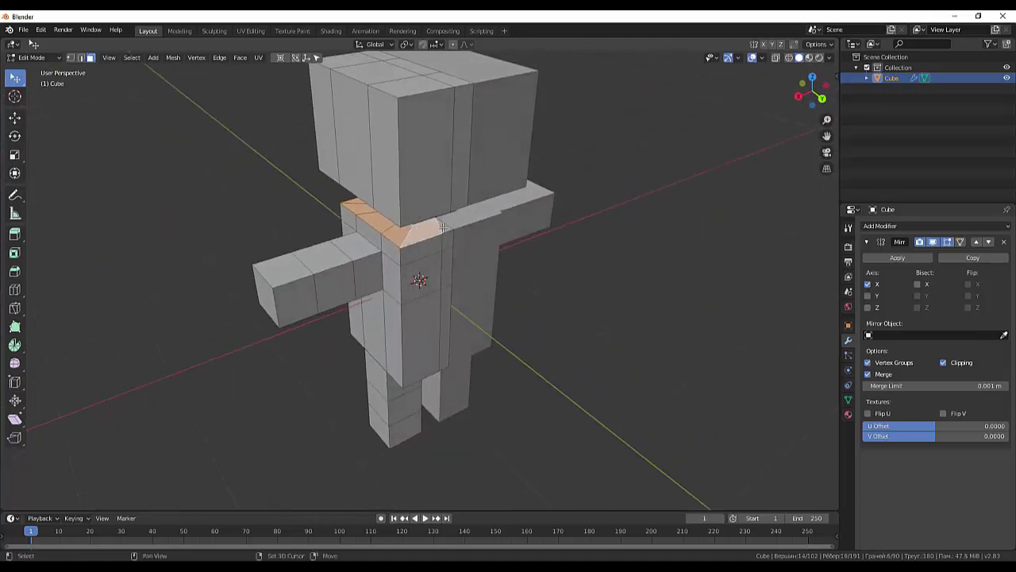
{"action": "left_click", "coordinate": [445, 228], "text": "shift"}
{"action": "right_click", "coordinate": [583, 293]}
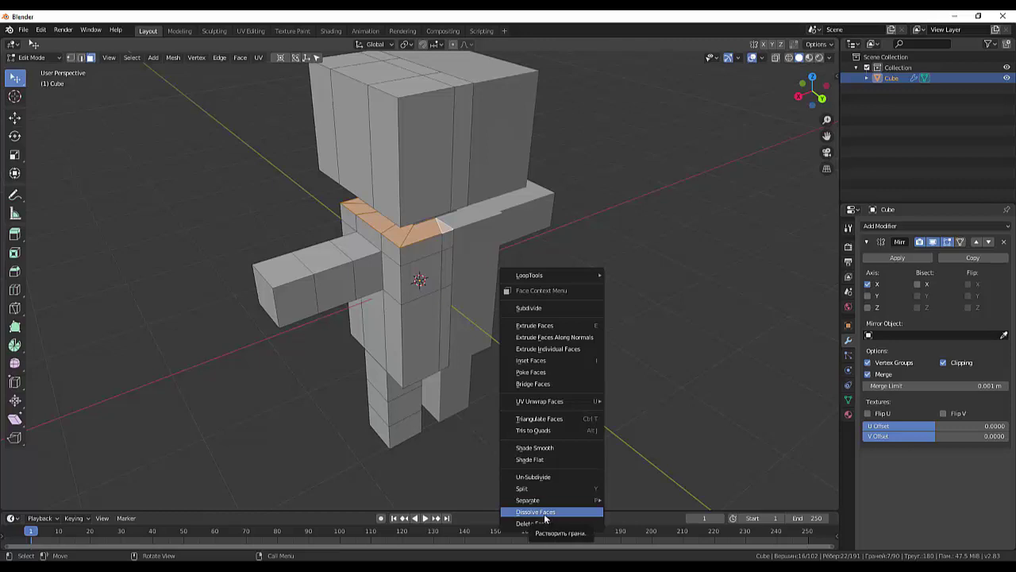
Dissolve the selected shoulder faces, then dissolve the four head-top faces into one
{"action": "left_click", "coordinate": [545, 513]}
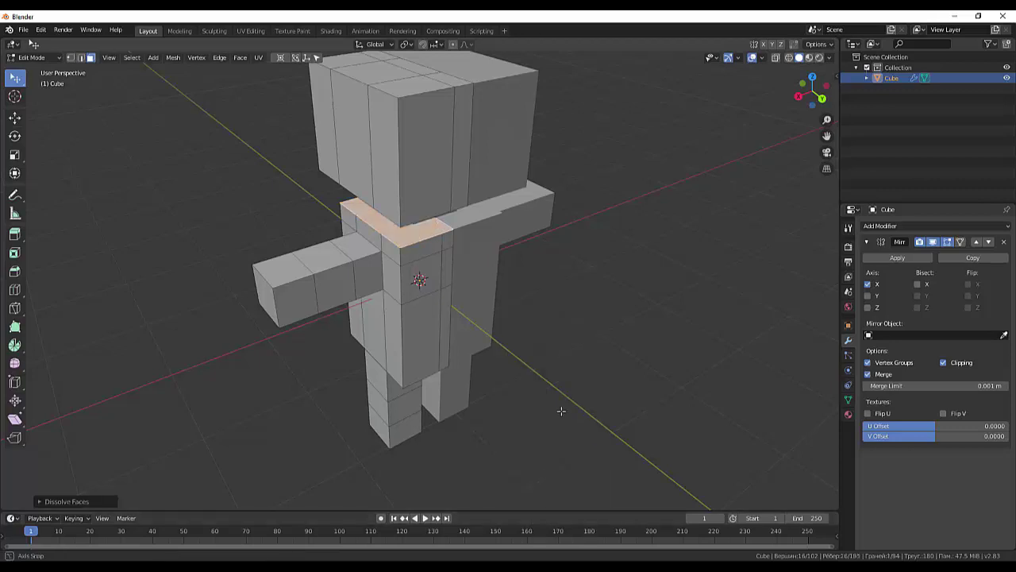
{"action": "mouse_move", "coordinate": [561, 411]}
{"action": "middle_mouse_down"}
{"action": "mouse_move", "coordinate": [642, 381]}
{"action": "mouse_move", "coordinate": [698, 384]}
{"action": "mouse_move", "coordinate": [704, 431]}
{"action": "middle_mouse_up"}
{"action": "left_click", "coordinate": [434, 160]}
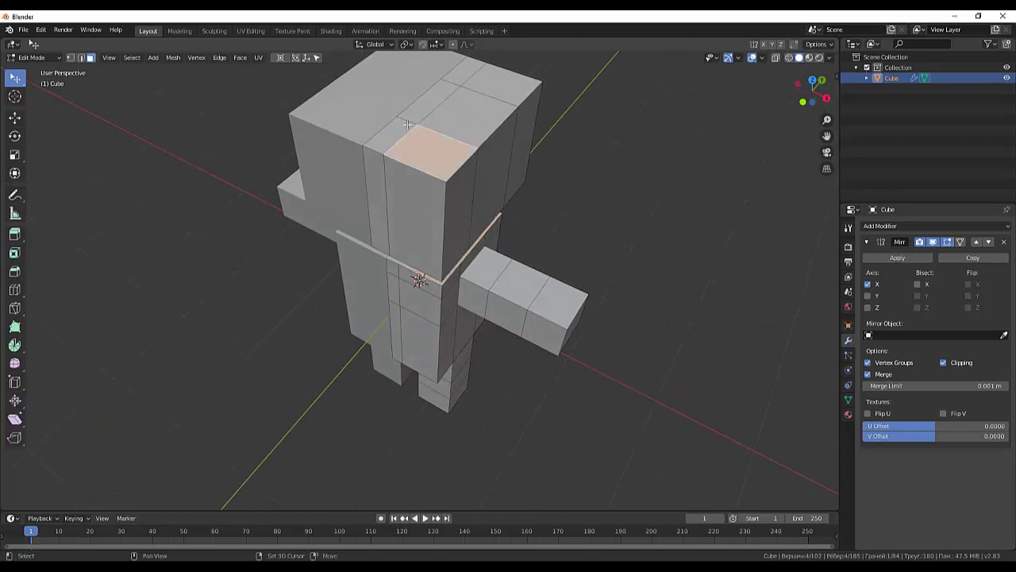
{"action": "left_click", "coordinate": [446, 97], "text": "shift"}
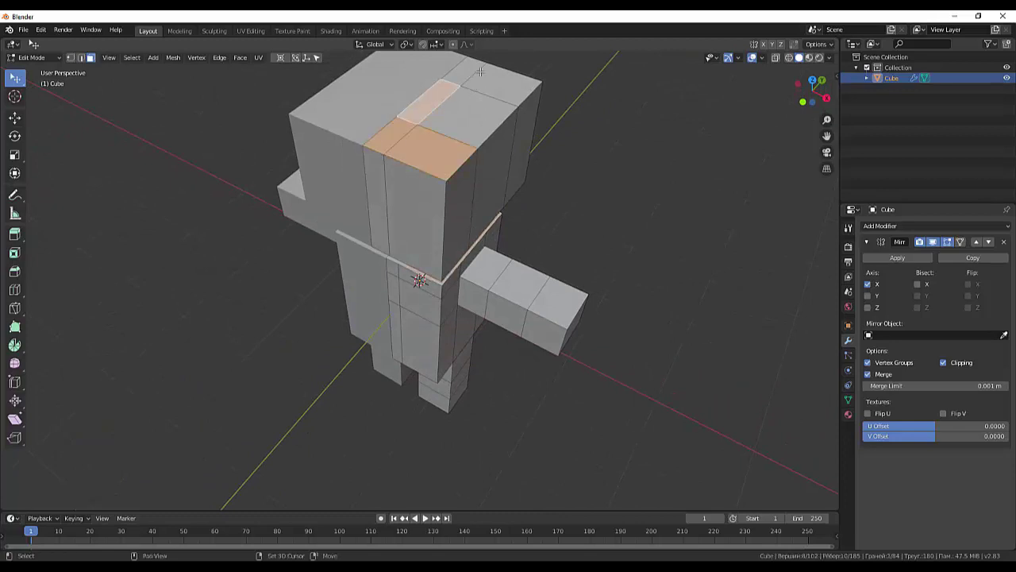
{"action": "left_click", "coordinate": [480, 72], "text": "shift"}
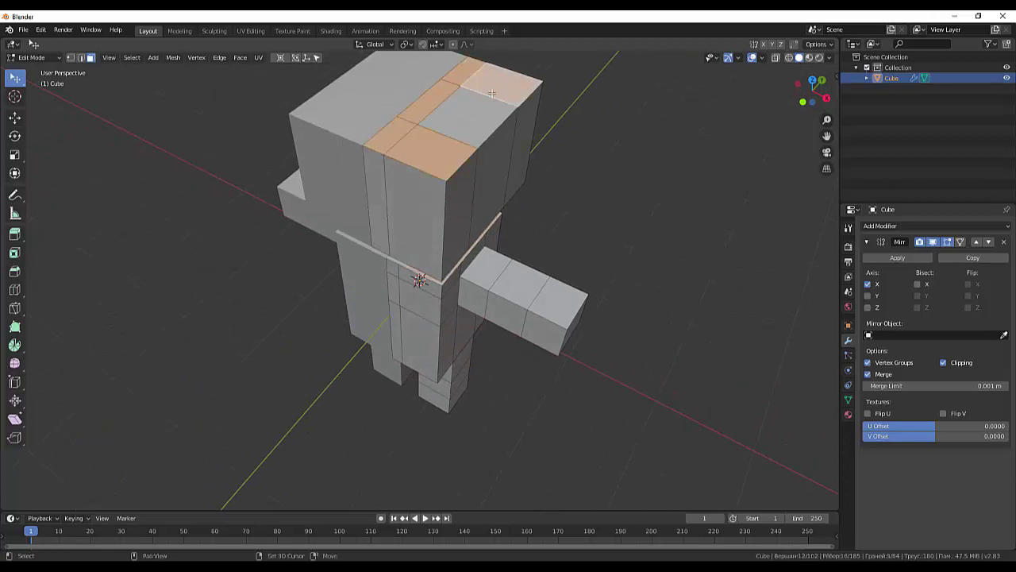
{"action": "left_click", "coordinate": [470, 115], "text": "shift"}
{"action": "right_click", "coordinate": [470, 119]}
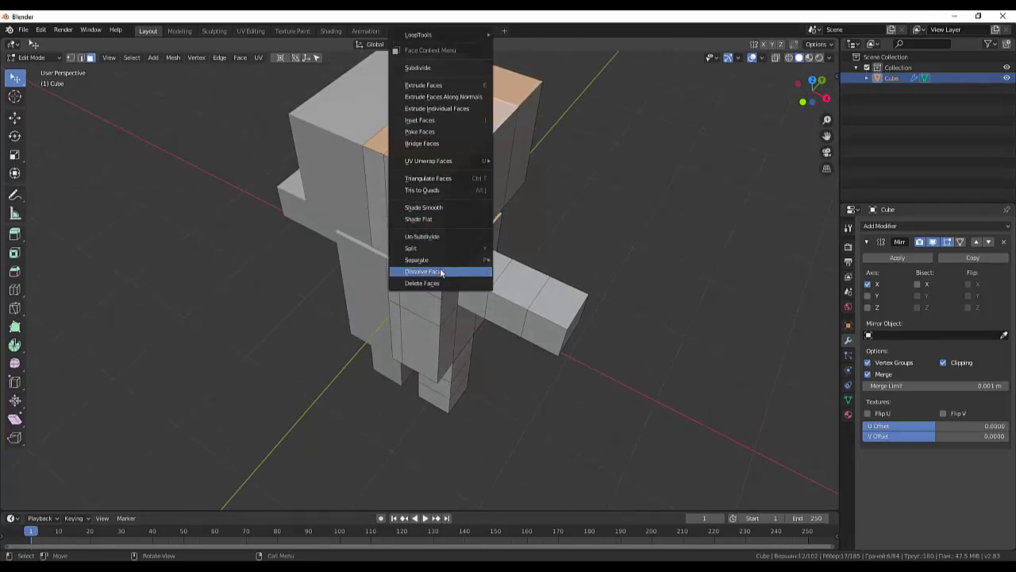
{"action": "left_click", "coordinate": [439, 270]}
Dissolve the front head faces, then try merging a side face with the front and undo it
{"action": "left_click", "coordinate": [384, 219]}
{"action": "left_click", "coordinate": [432, 210], "text": "shift"}
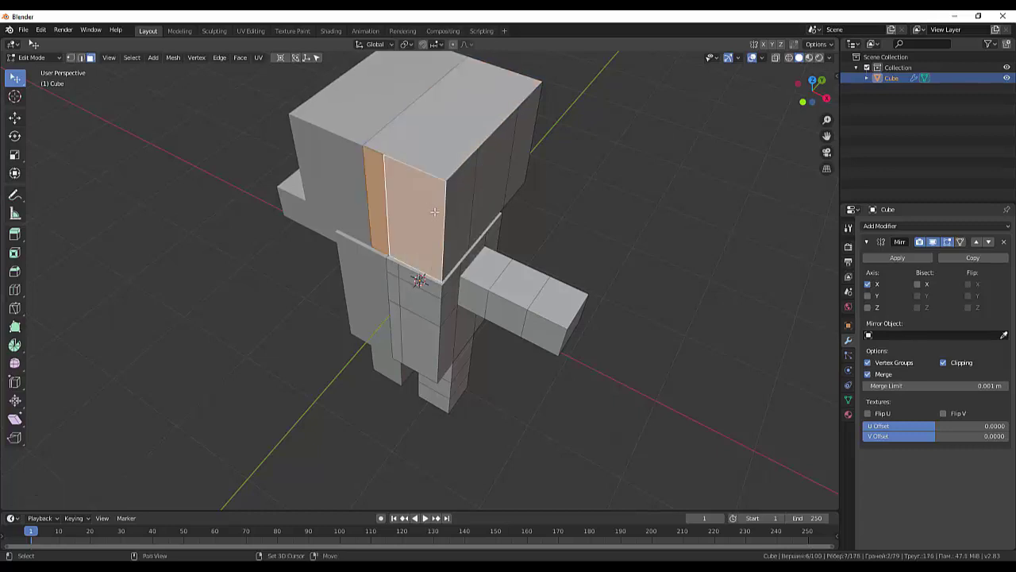
{"action": "right_click", "coordinate": [603, 214]}
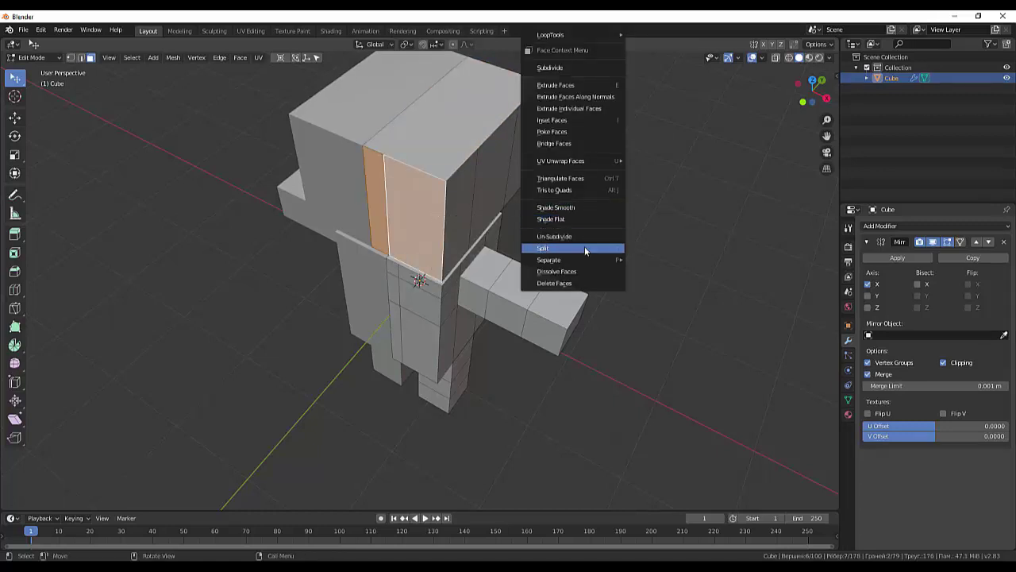
{"action": "left_click", "coordinate": [579, 273]}
{"action": "mouse_move", "coordinate": [653, 238]}
{"action": "middle_mouse_down"}
{"action": "mouse_move", "coordinate": [606, 238]}
{"action": "mouse_move", "coordinate": [373, 183]}
{"action": "middle_mouse_up"}
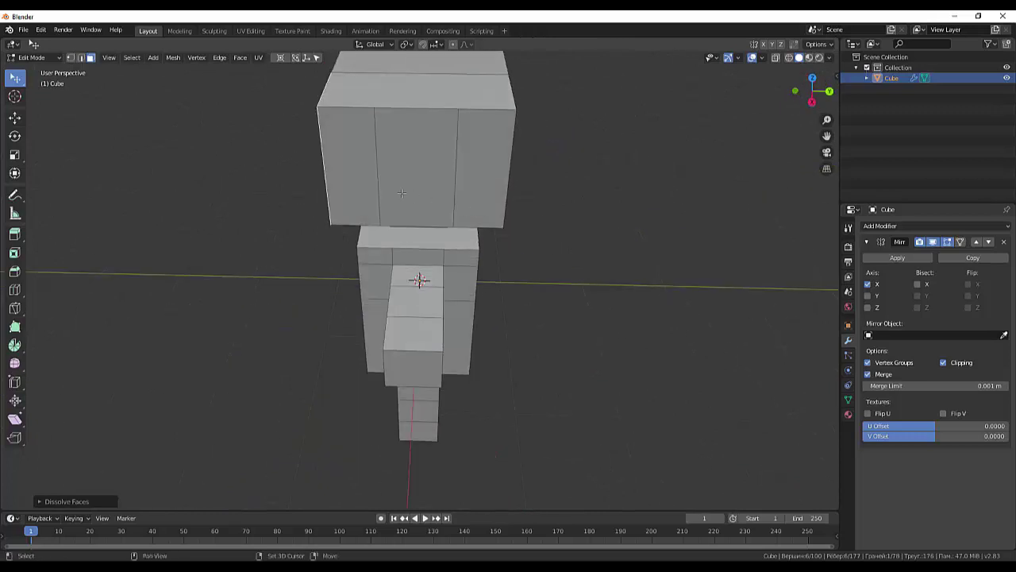
{"action": "left_click", "coordinate": [366, 176]}
{"action": "left_click", "coordinate": [391, 178], "text": "shift"}
{"action": "right_click", "coordinate": [609, 190]}
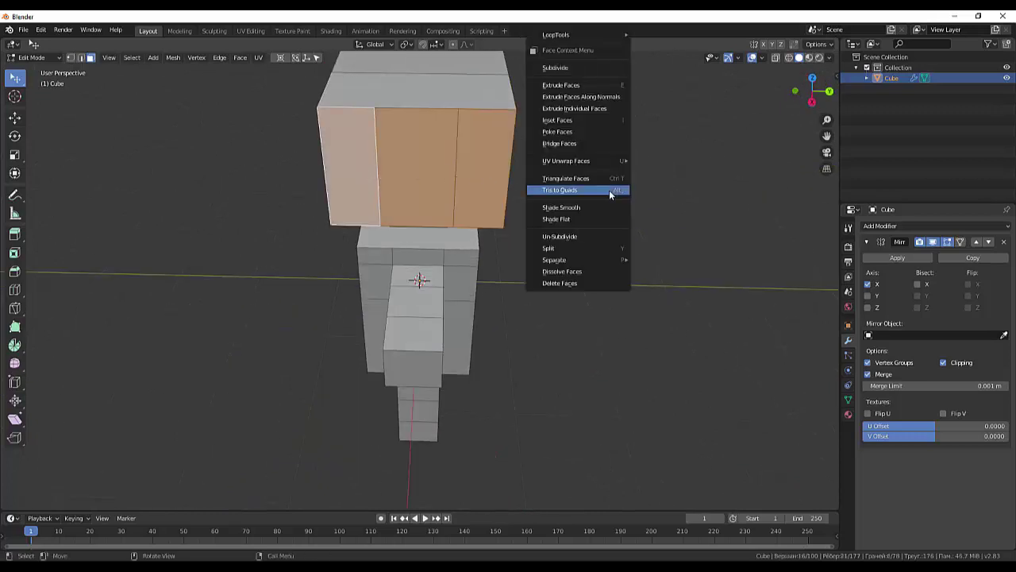
{"action": "left_click", "coordinate": [583, 273]}
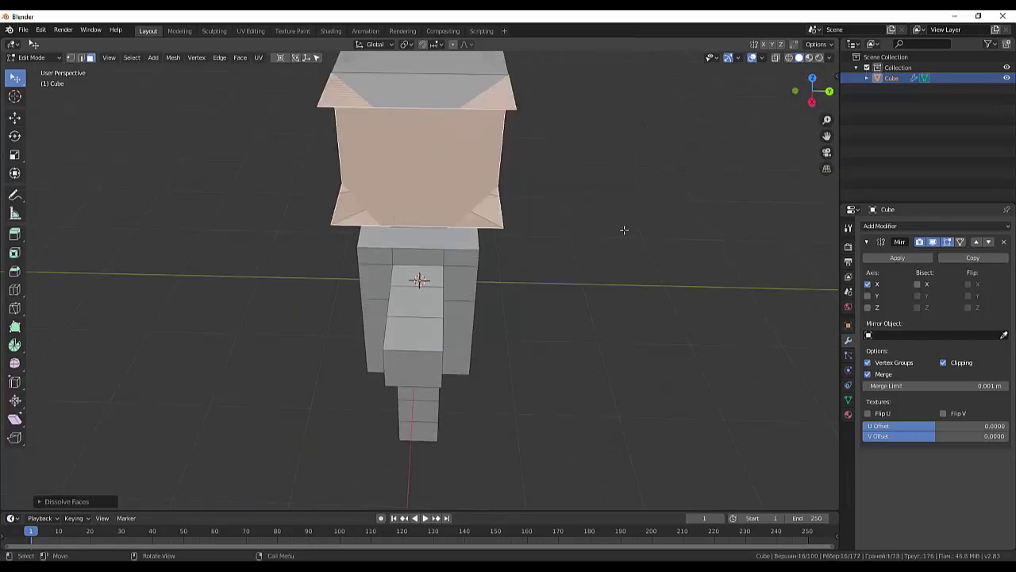
{"action": "key", "text": "ctrl+z"}
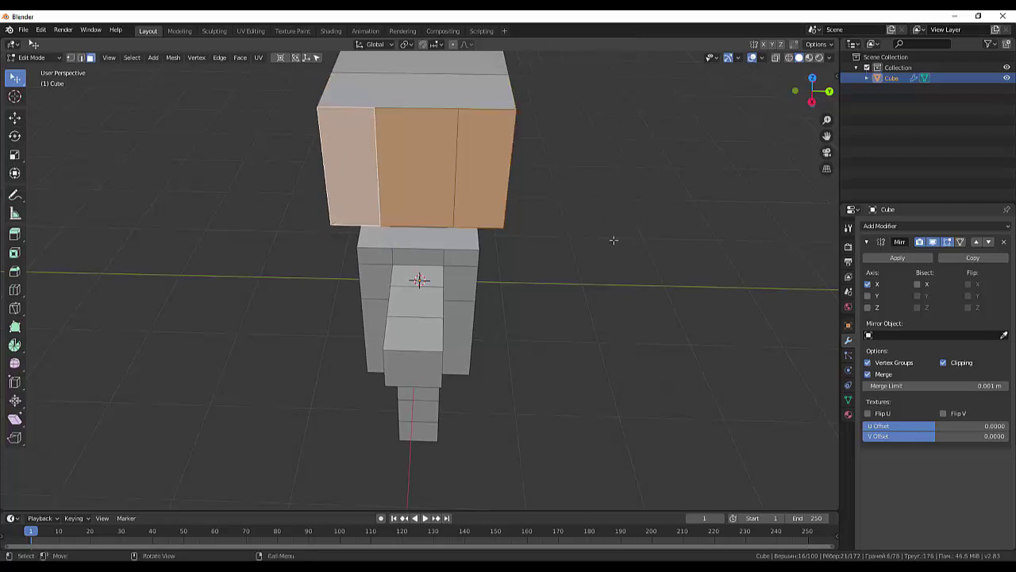
Dissolve three faces on the head's side, then select the thin strip face and its neighbours
{"action": "mouse_move", "coordinate": [614, 240]}
{"action": "middle_mouse_down"}
{"action": "mouse_move", "coordinate": [524, 231]}
{"action": "mouse_move", "coordinate": [520, 168]}
{"action": "mouse_move", "coordinate": [685, 172]}
{"action": "mouse_move", "coordinate": [674, 188]}
{"action": "middle_mouse_up"}
{"action": "left_click", "coordinate": [676, 189]}
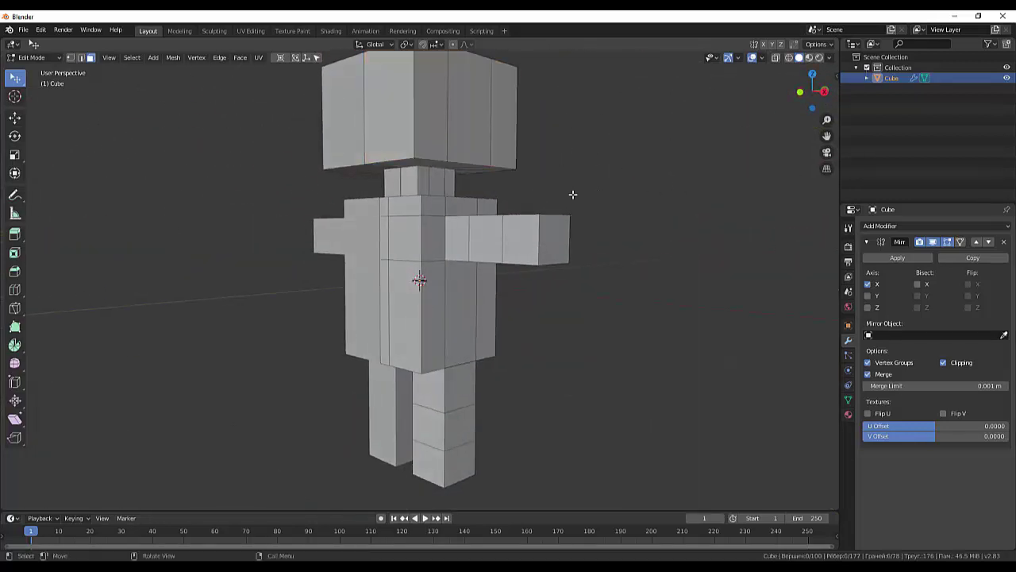
{"action": "left_click", "coordinate": [433, 147]}
{"action": "left_click", "coordinate": [472, 127], "text": "shift"}
{"action": "left_click", "coordinate": [503, 132], "text": "shift"}
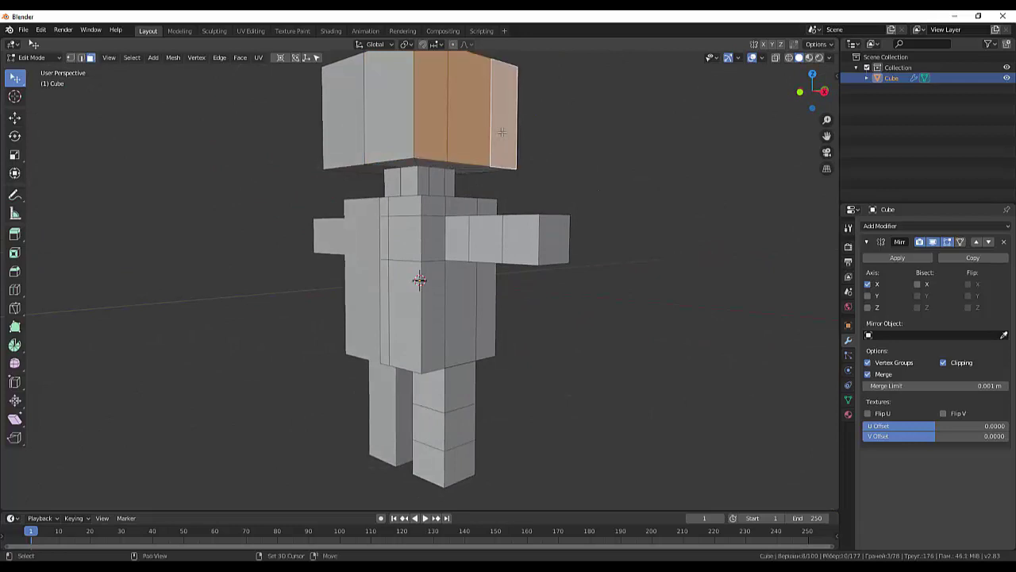
{"action": "right_click", "coordinate": [610, 142]}
{"action": "left_click", "coordinate": [574, 270]}
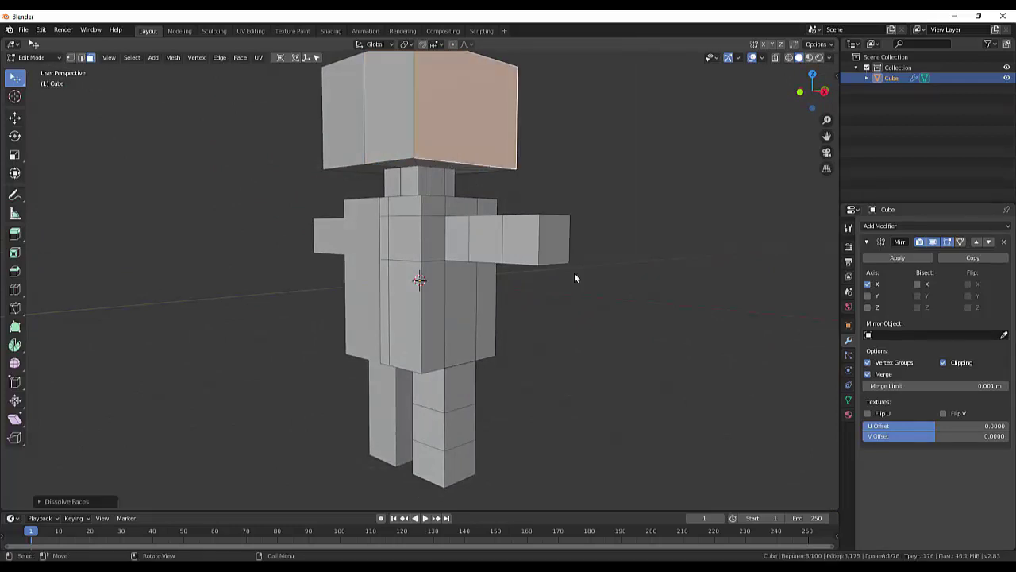
{"action": "middle_click_drag", "start_coordinate": [624, 238], "coordinate": [453, 148]}
{"action": "left_click", "coordinate": [440, 141]}
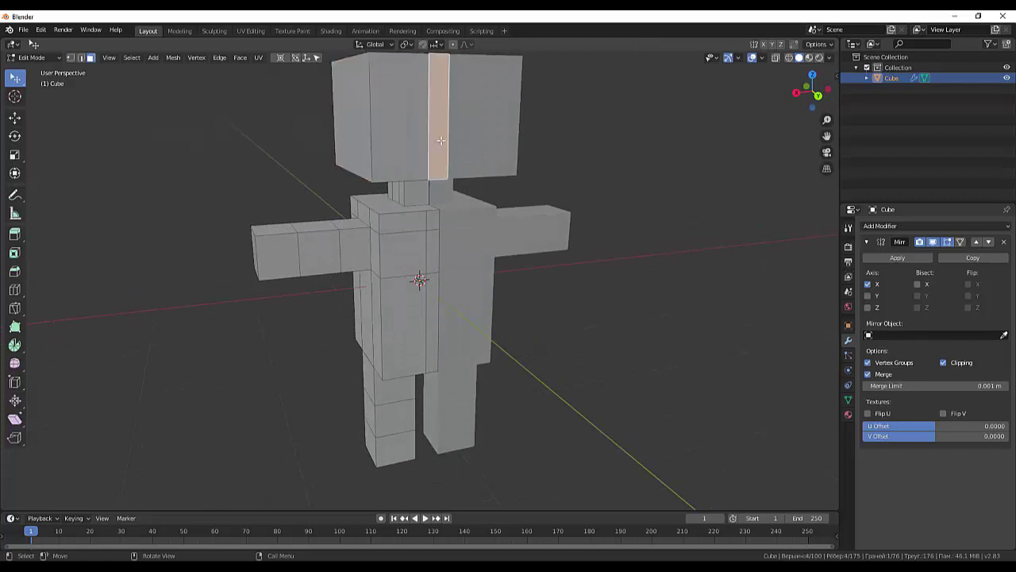
{"action": "left_click", "coordinate": [402, 141], "text": "shift"}
{"action": "left_click", "coordinate": [433, 138], "text": "shift"}
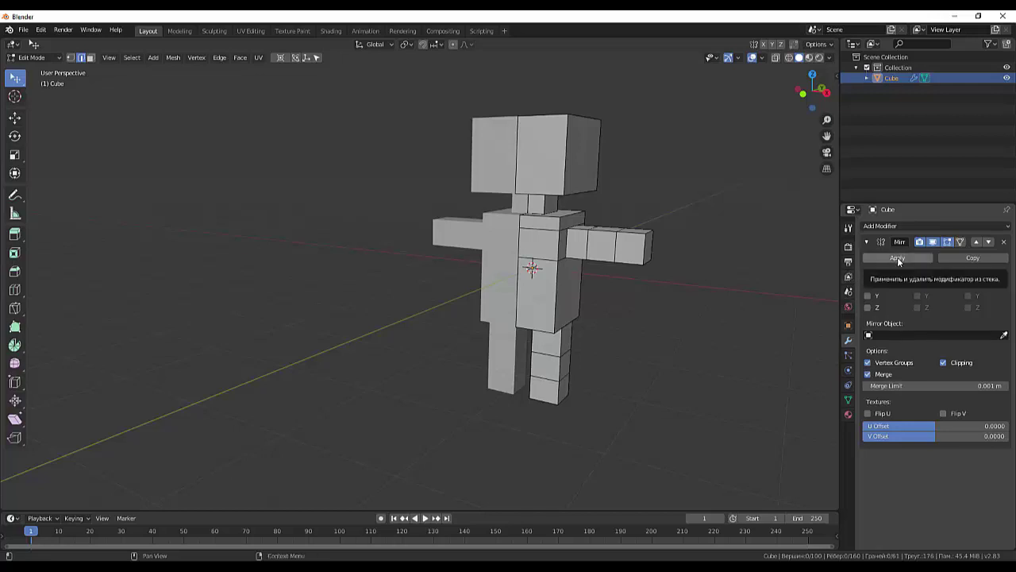
Create a new material, Material.001, with a light yellow base colour
{"action": "left_click", "coordinate": [848, 413]}
{"action": "left_click", "coordinate": [938, 270]}
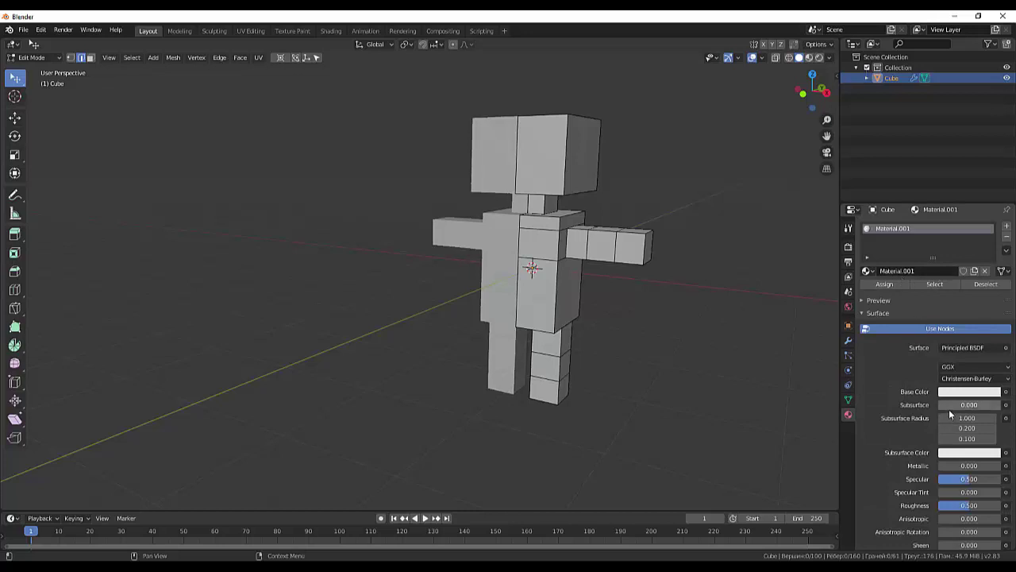
{"action": "left_click", "coordinate": [953, 393]}
{"action": "left_click", "coordinate": [920, 300]}
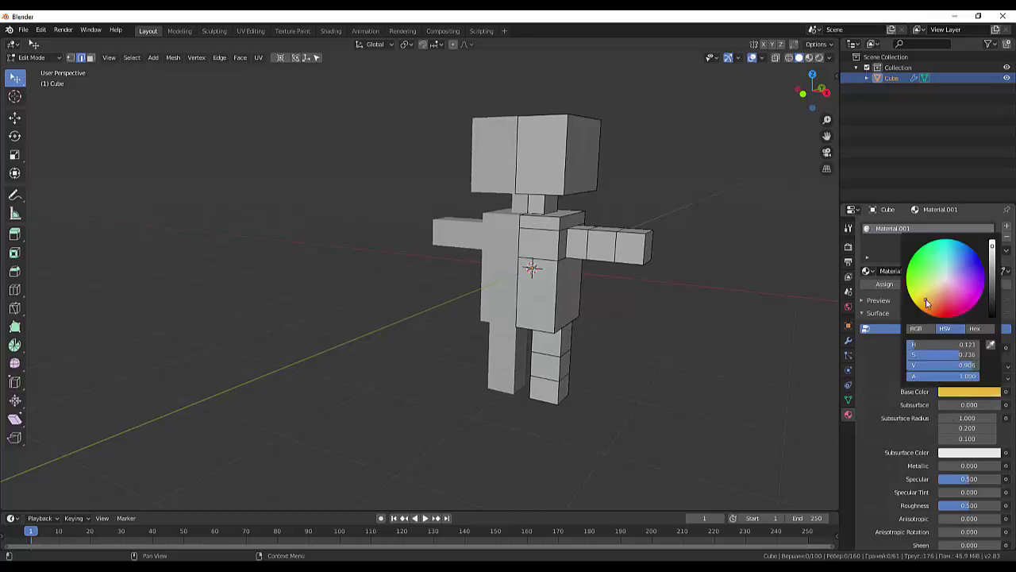
{"action": "left_click_drag", "start_coordinate": [919, 300], "coordinate": [925, 299]}
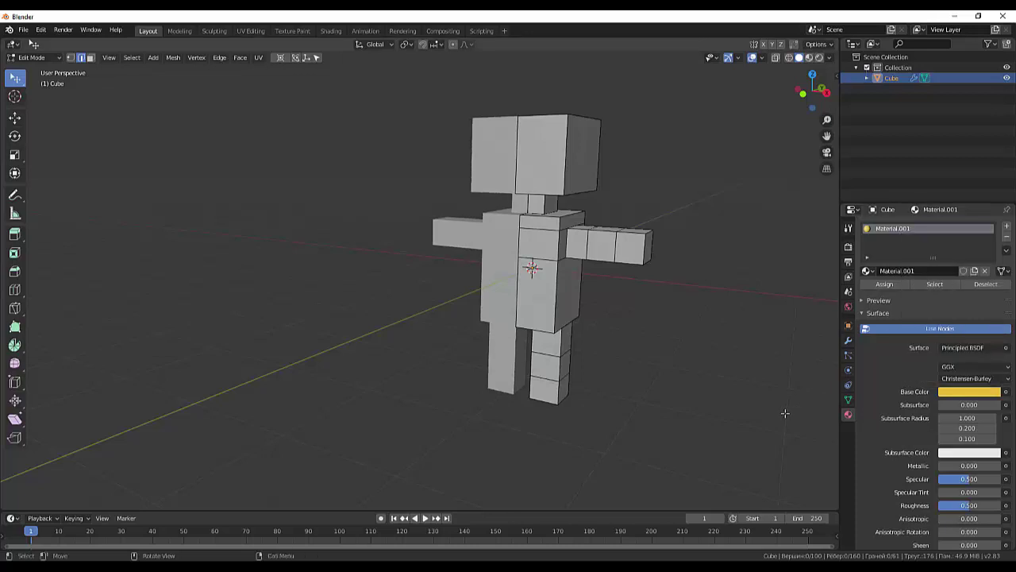
Select the whole figure mesh, assign the yellow material, and switch to Material Preview shading
{"action": "left_click", "coordinate": [539, 164]}
{"action": "middle_click_drag", "start_coordinate": [671, 200], "coordinate": [671, 210]}
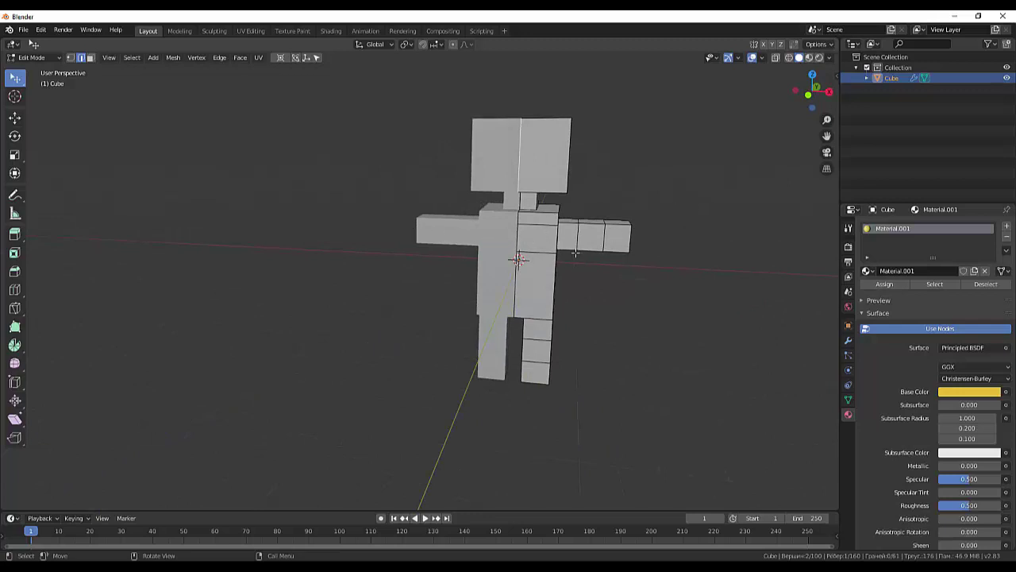
{"action": "key", "text": "l"}
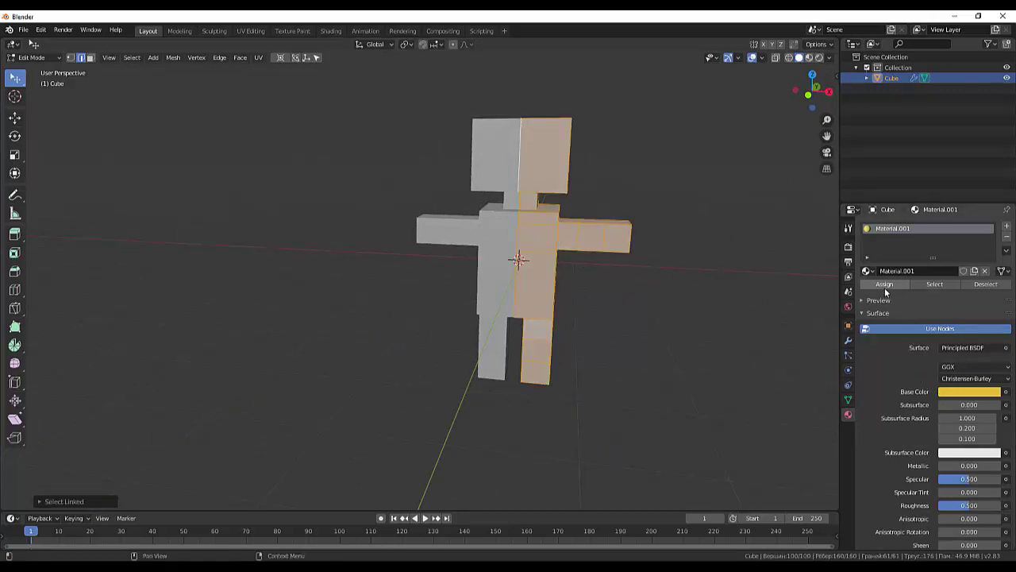
{"action": "left_click", "coordinate": [885, 285]}
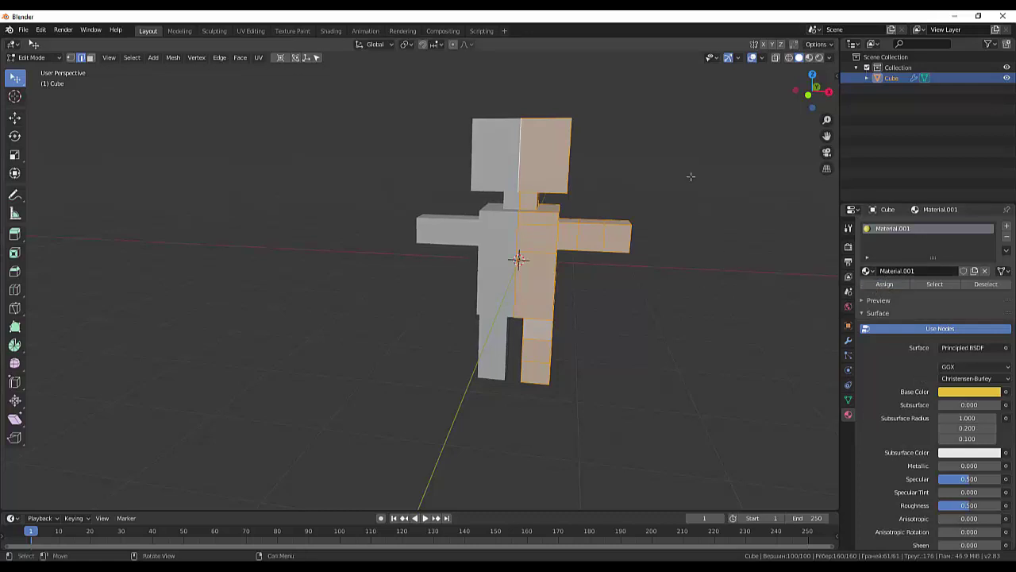
{"action": "left_click", "coordinate": [809, 58]}
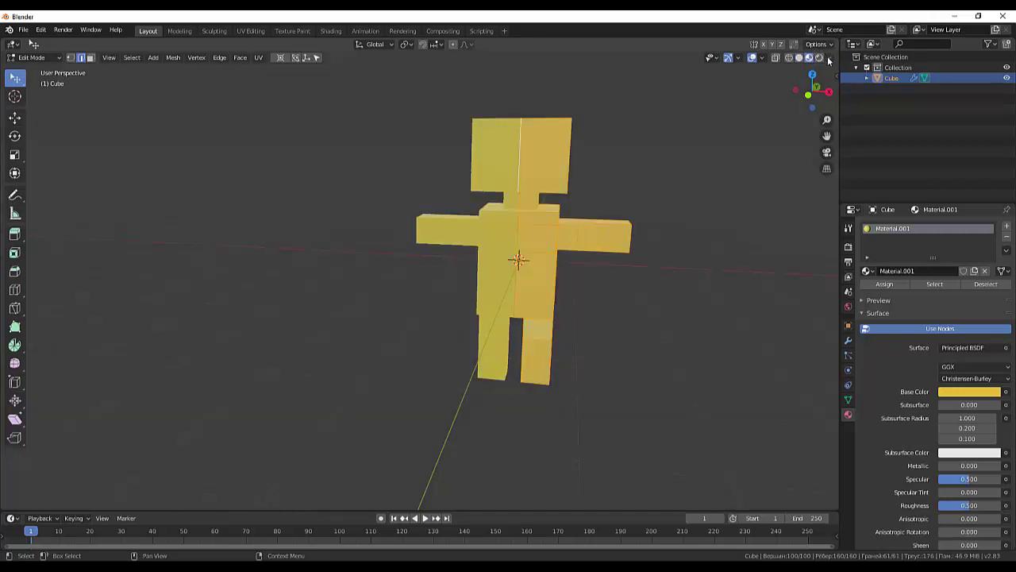
{"action": "left_click", "coordinate": [702, 312]}
In face select mode, select the front and side faces of both upper legs
{"action": "mouse_move", "coordinate": [651, 309]}
{"action": "middle_mouse_down"}
{"action": "mouse_move", "coordinate": [698, 297]}
{"action": "mouse_move", "coordinate": [659, 301]}
{"action": "middle_mouse_up"}
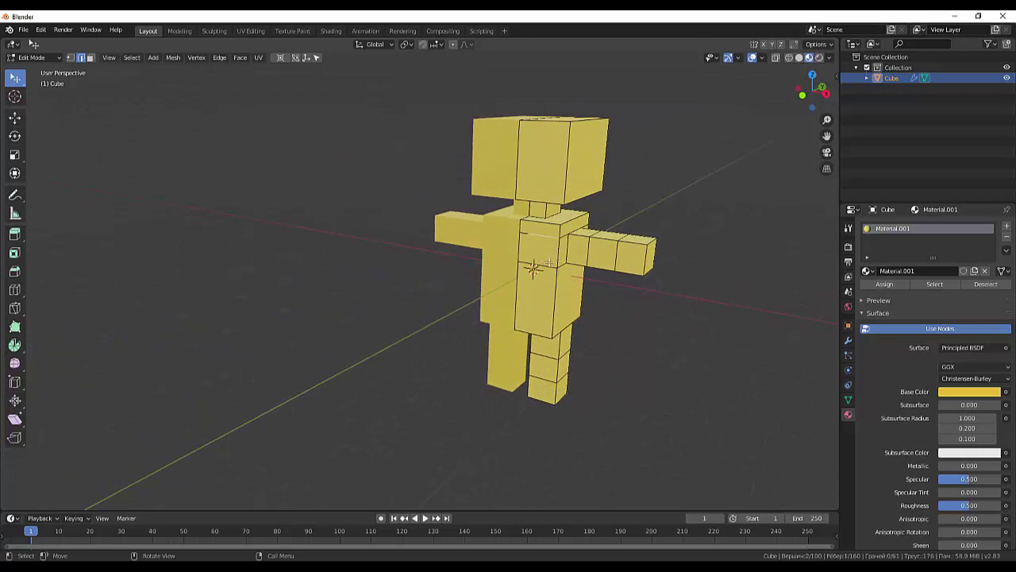
{"action": "middle_click_drag", "start_coordinate": [642, 296], "coordinate": [681, 318]}
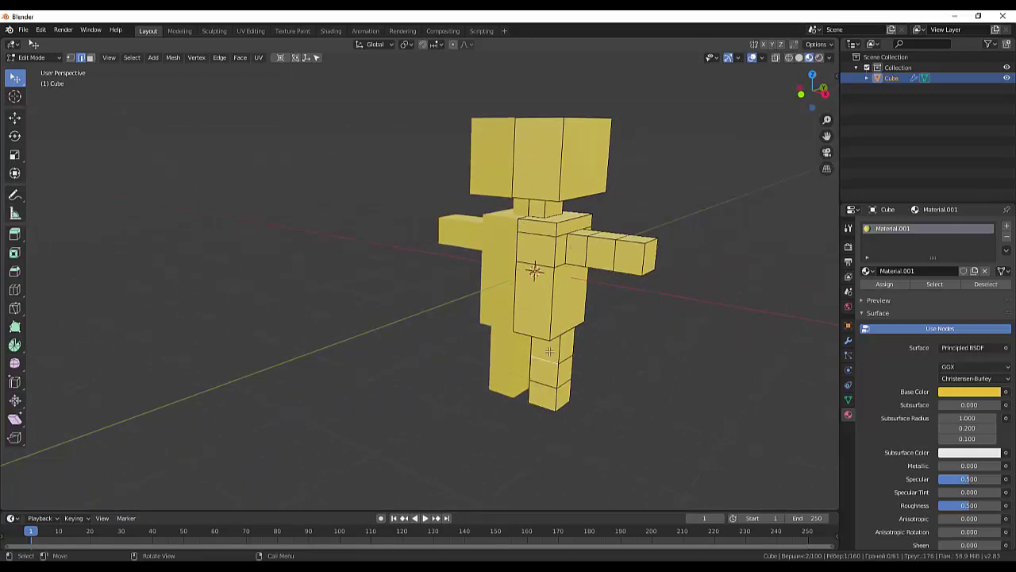
{"action": "middle_click_drag", "start_coordinate": [601, 351], "coordinate": [572, 334]}
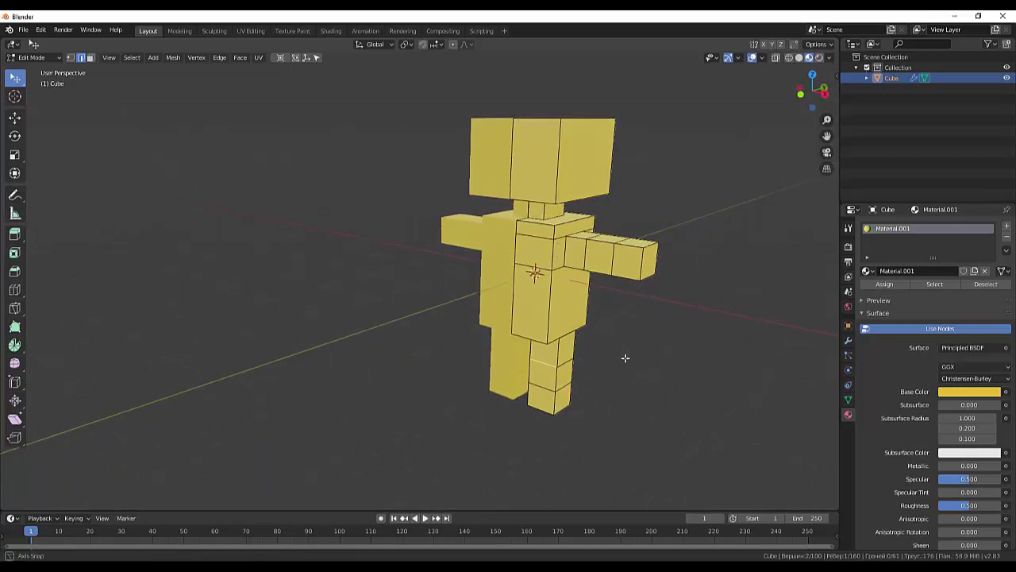
{"action": "left_click", "coordinate": [89, 57]}
{"action": "left_click", "coordinate": [568, 357]}
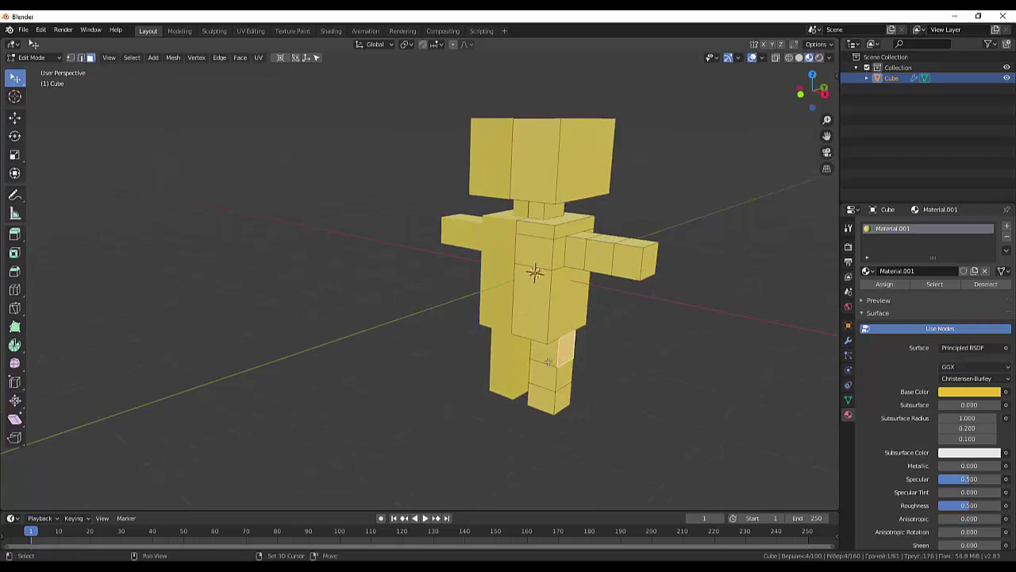
{"action": "left_click", "coordinate": [548, 362]}
{"action": "left_click", "coordinate": [548, 380], "text": "shift"}
{"action": "left_click", "coordinate": [564, 380], "text": "shift"}
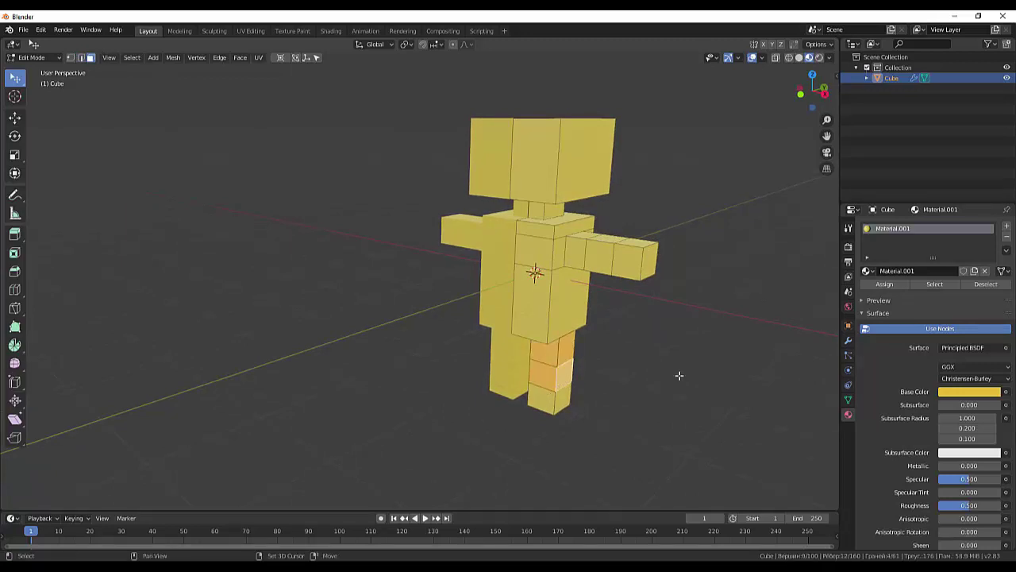
{"action": "mouse_move", "coordinate": [679, 376]}
{"action": "middle_mouse_down"}
{"action": "mouse_move", "coordinate": [527, 345]}
{"action": "mouse_move", "coordinate": [233, 344]}
{"action": "middle_mouse_up"}
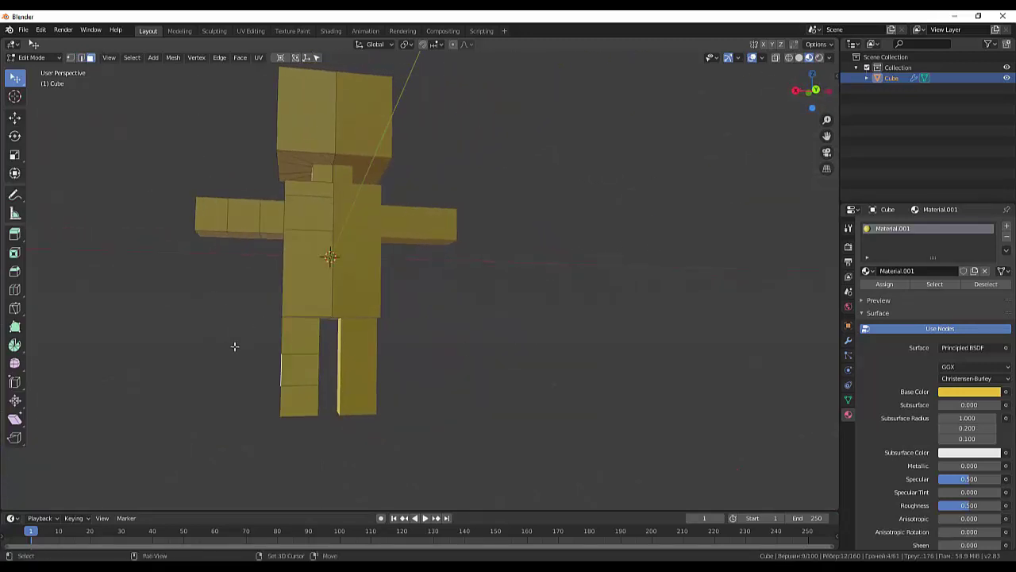
{"action": "left_click", "coordinate": [301, 365], "text": "shift"}
{"action": "left_click", "coordinate": [317, 340], "text": "shift"}
{"action": "mouse_move", "coordinate": [317, 340]}
{"action": "middle_mouse_down"}
{"action": "mouse_move", "coordinate": [540, 368]}
{"action": "mouse_move", "coordinate": [233, 358]}
{"action": "middle_mouse_up"}
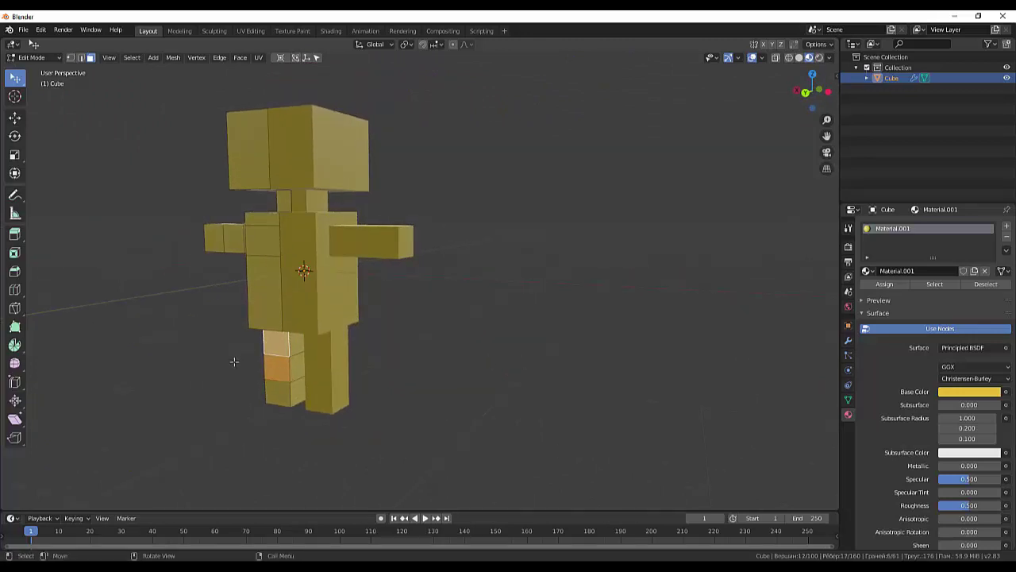
{"action": "left_click", "coordinate": [293, 342], "text": "shift"}
{"action": "left_click", "coordinate": [297, 365], "text": "shift"}
{"action": "mouse_move", "coordinate": [297, 365]}
{"action": "middle_mouse_down"}
{"action": "mouse_move", "coordinate": [599, 331]}
{"action": "mouse_move", "coordinate": [624, 347]}
{"action": "middle_mouse_up"}
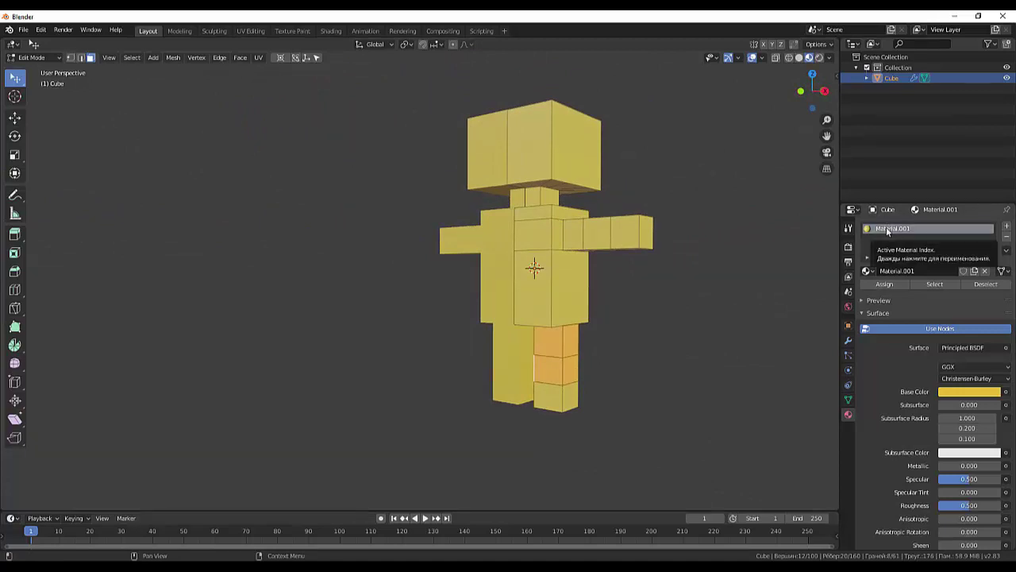
Add a second material named 'blue' with a sky-blue base colour and assign it to the legs
{"action": "left_click", "coordinate": [1006, 227]}
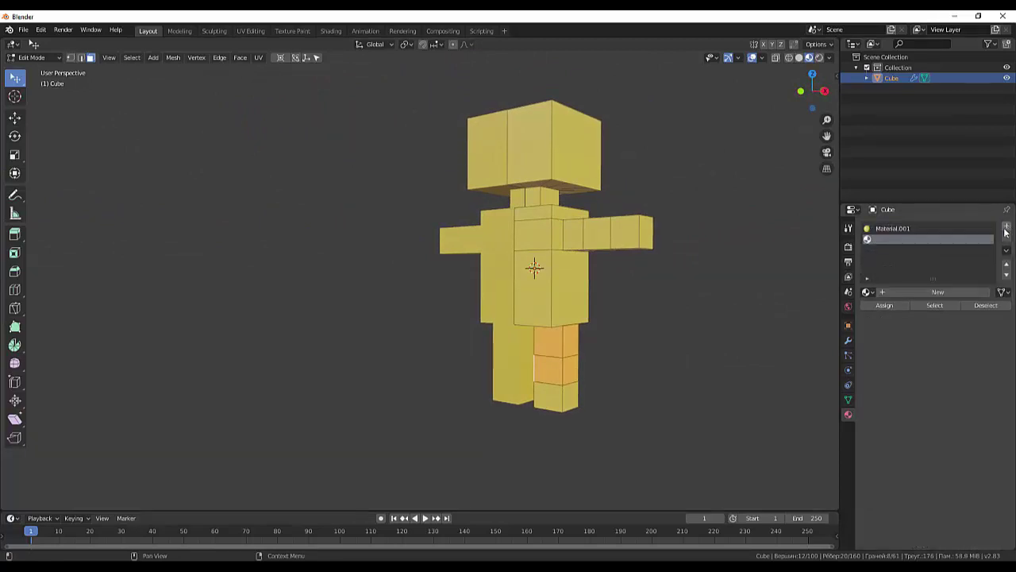
{"action": "left_click", "coordinate": [921, 293]}
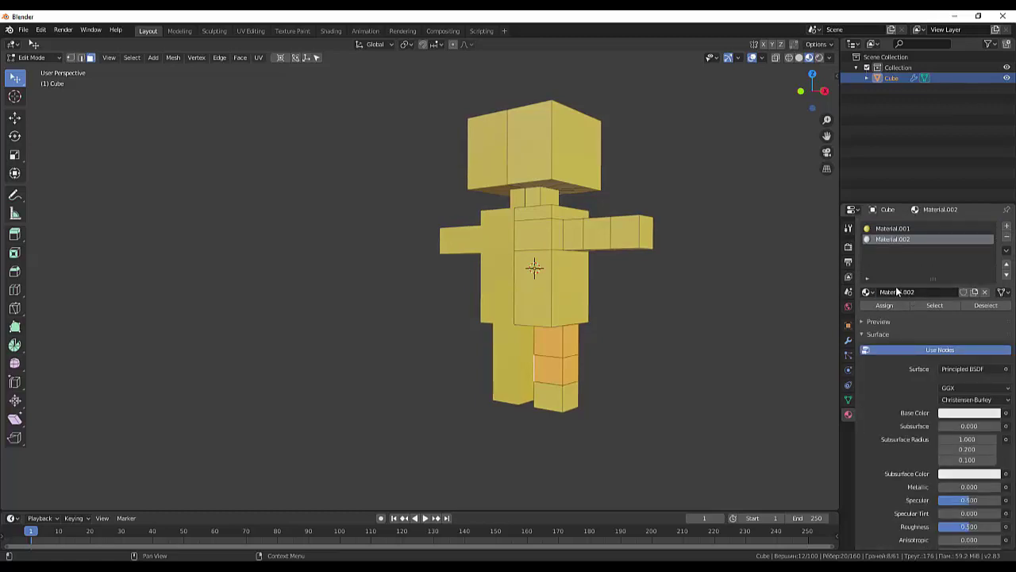
{"action": "double_click", "coordinate": [932, 292]}
{"action": "type", "text": "blue"}
{"action": "key", "text": "Return"}
{"action": "left_click", "coordinate": [957, 413]}
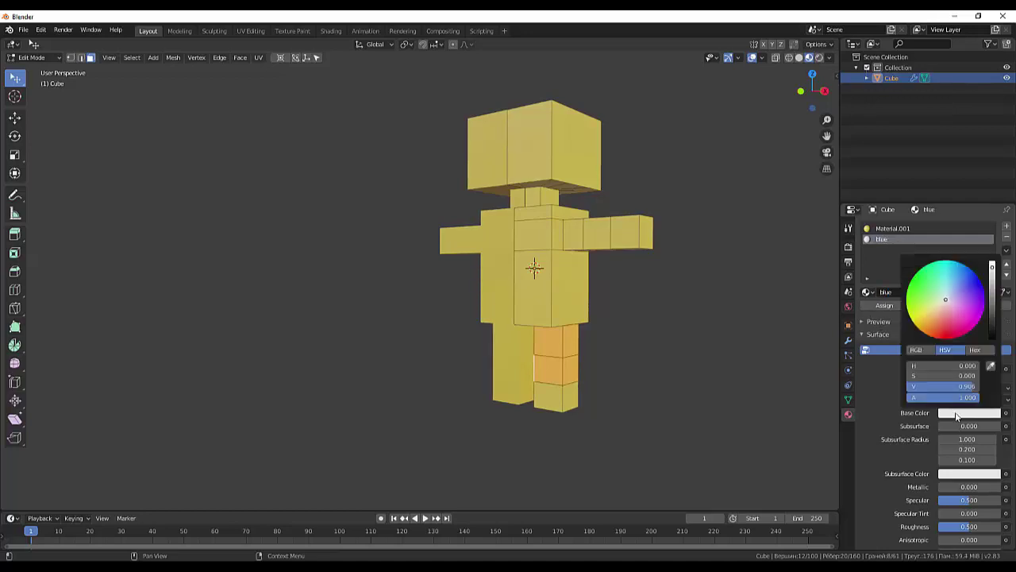
{"action": "left_click", "coordinate": [966, 284]}
{"action": "left_click_drag", "start_coordinate": [965, 283], "coordinate": [957, 280]}
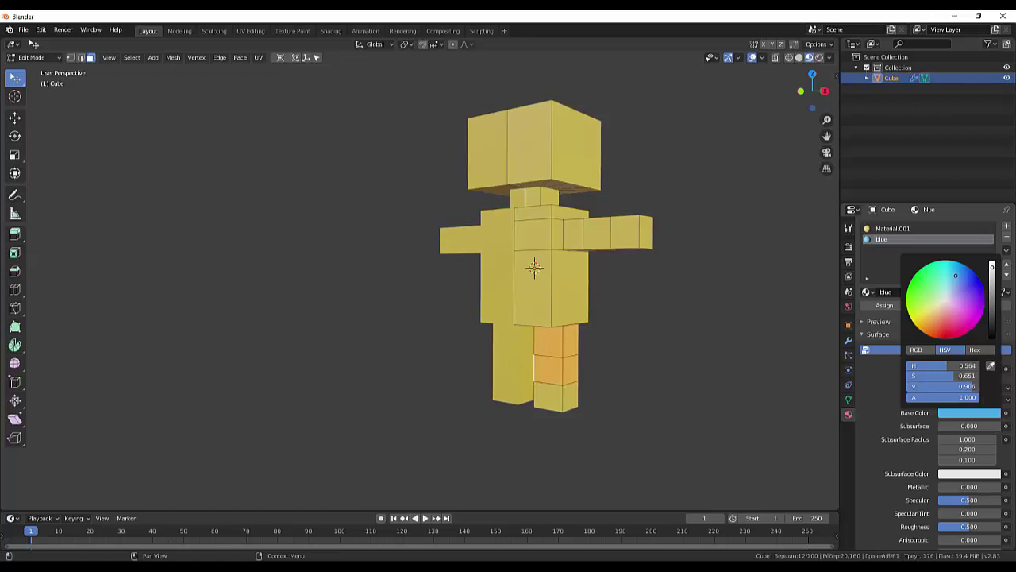
{"action": "left_click", "coordinate": [880, 305]}
{"action": "key", "text": "alt+a"}
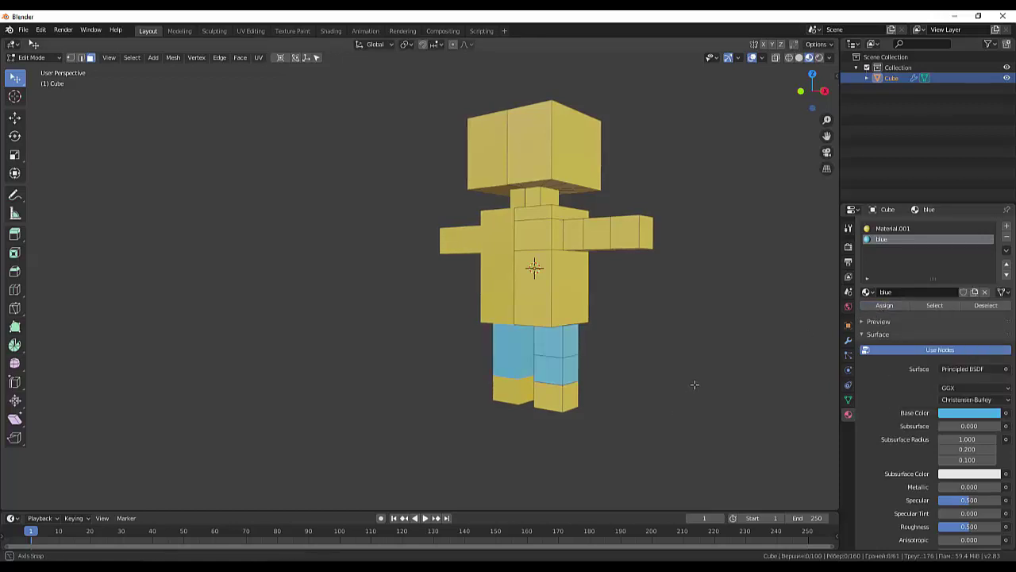
{"action": "mouse_move", "coordinate": [694, 385]}
{"action": "middle_mouse_down"}
{"action": "mouse_move", "coordinate": [715, 403]}
{"action": "mouse_move", "coordinate": [708, 408]}
{"action": "middle_mouse_up"}
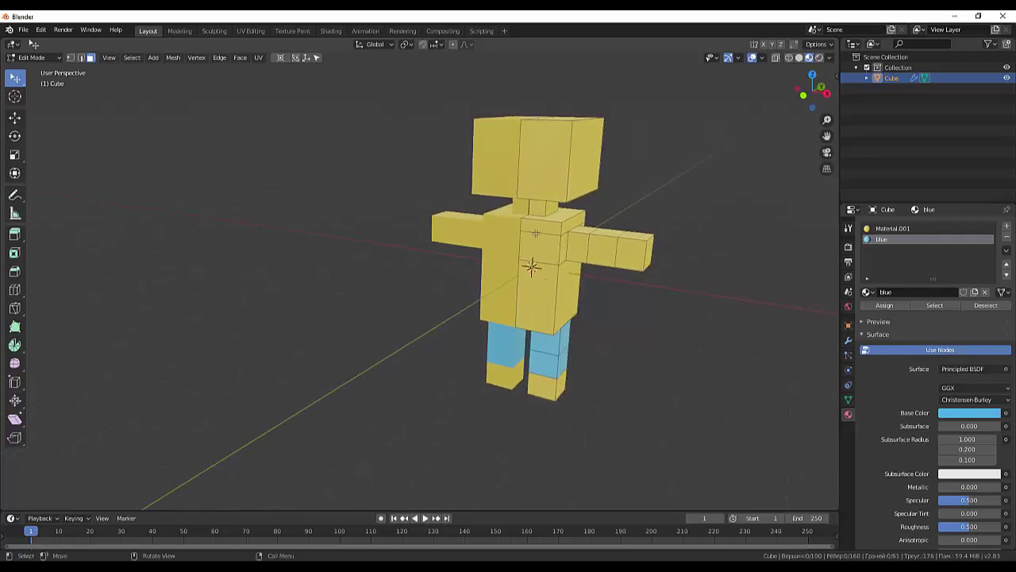
Select the torso's front, side and shoulder faces on one side of the figure
{"action": "left_click", "coordinate": [548, 228]}
{"action": "left_click", "coordinate": [551, 260], "text": "shift"}
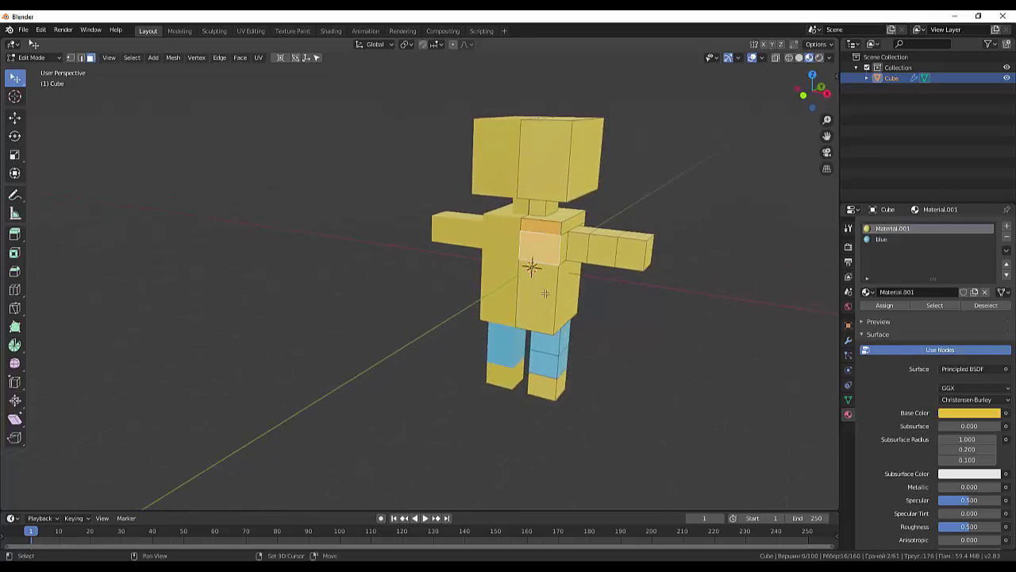
{"action": "left_click", "coordinate": [546, 294], "text": "shift"}
{"action": "left_click", "coordinate": [563, 286], "text": "shift"}
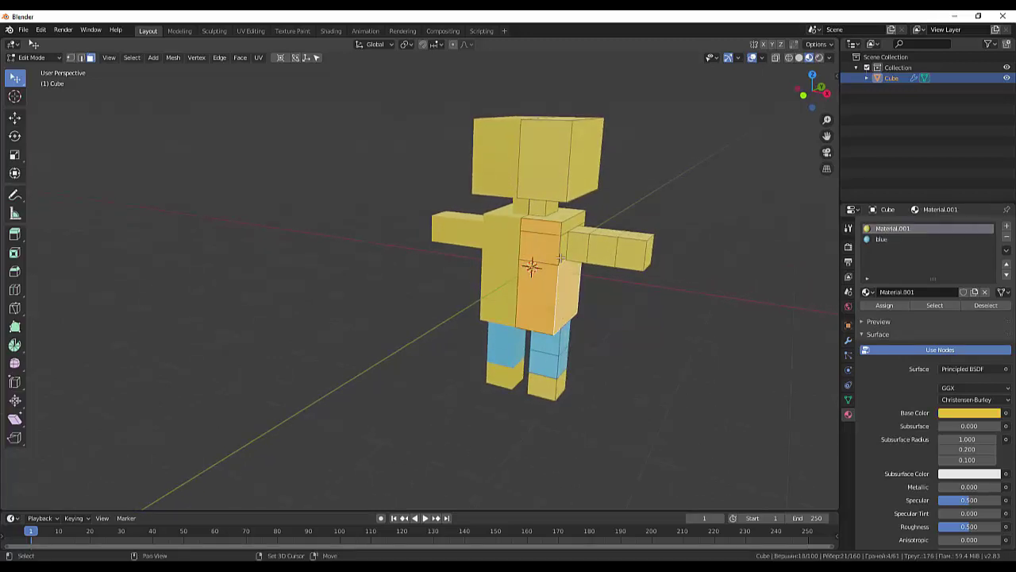
{"action": "left_click", "coordinate": [569, 234], "text": "shift"}
{"action": "left_click", "coordinate": [572, 222], "text": "shift"}
{"action": "left_click", "coordinate": [571, 215], "text": "shift"}
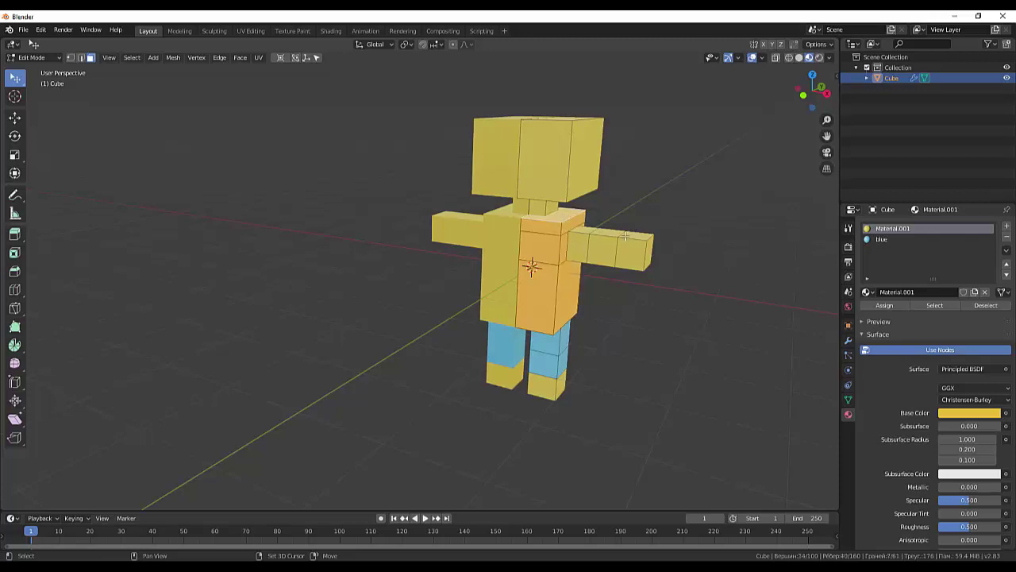
Add the chest, shoulder and remaining torso faces from the other side to the selection
{"action": "mouse_move", "coordinate": [767, 277]}
{"action": "middle_mouse_down"}
{"action": "mouse_move", "coordinate": [672, 284]}
{"action": "mouse_move", "coordinate": [624, 274]}
{"action": "middle_mouse_up"}
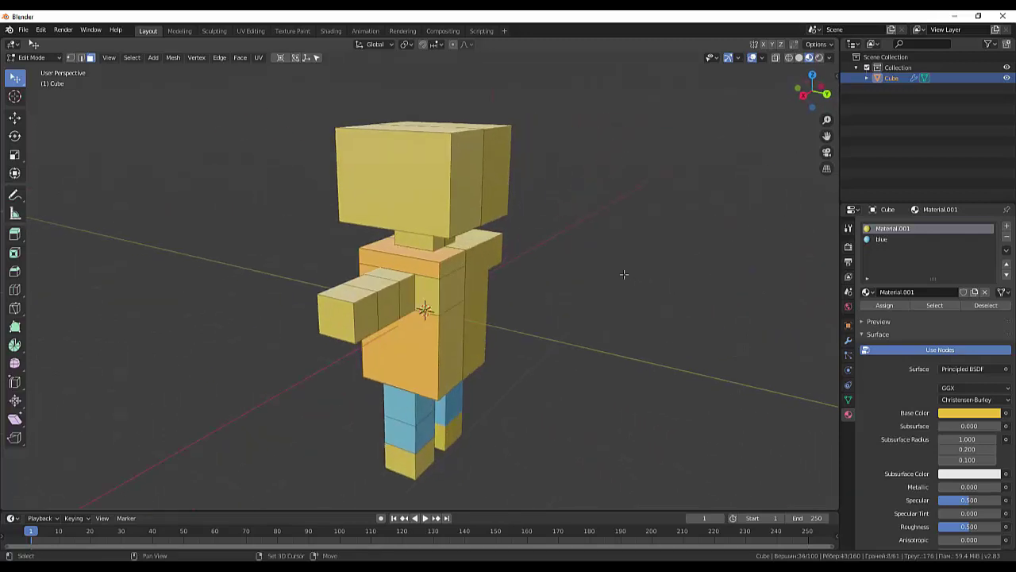
{"action": "left_click", "coordinate": [409, 295], "text": "shift"}
{"action": "left_click", "coordinate": [403, 276], "text": "shift"}
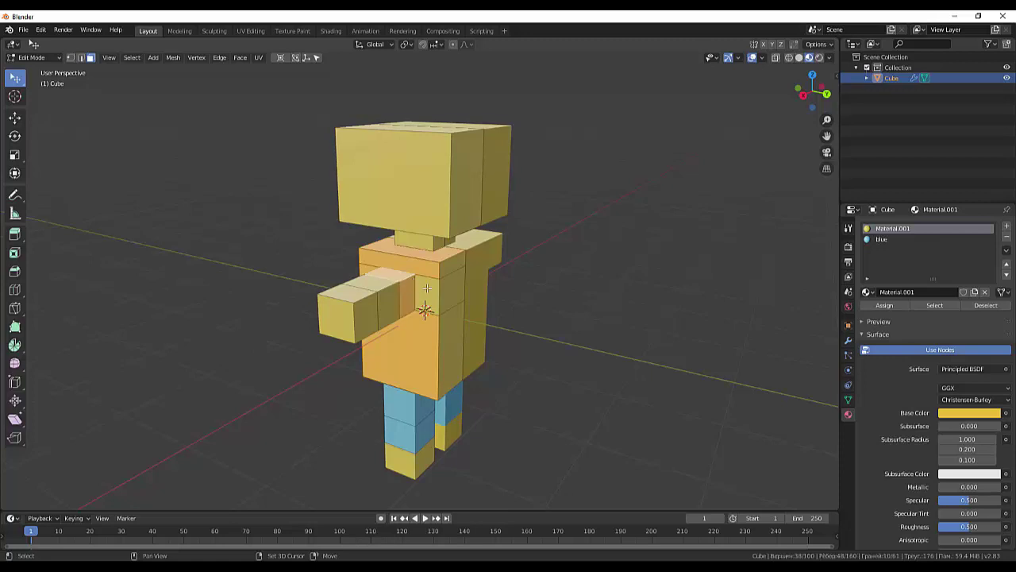
{"action": "left_click", "coordinate": [447, 289], "text": "shift"}
{"action": "left_click", "coordinate": [452, 334], "text": "shift"}
{"action": "mouse_move", "coordinate": [456, 354]}
{"action": "middle_mouse_down"}
{"action": "mouse_move", "coordinate": [716, 351]}
{"action": "mouse_move", "coordinate": [513, 313]}
{"action": "mouse_move", "coordinate": [609, 314]}
{"action": "mouse_move", "coordinate": [628, 297]}
{"action": "mouse_move", "coordinate": [589, 281]}
{"action": "middle_mouse_up"}
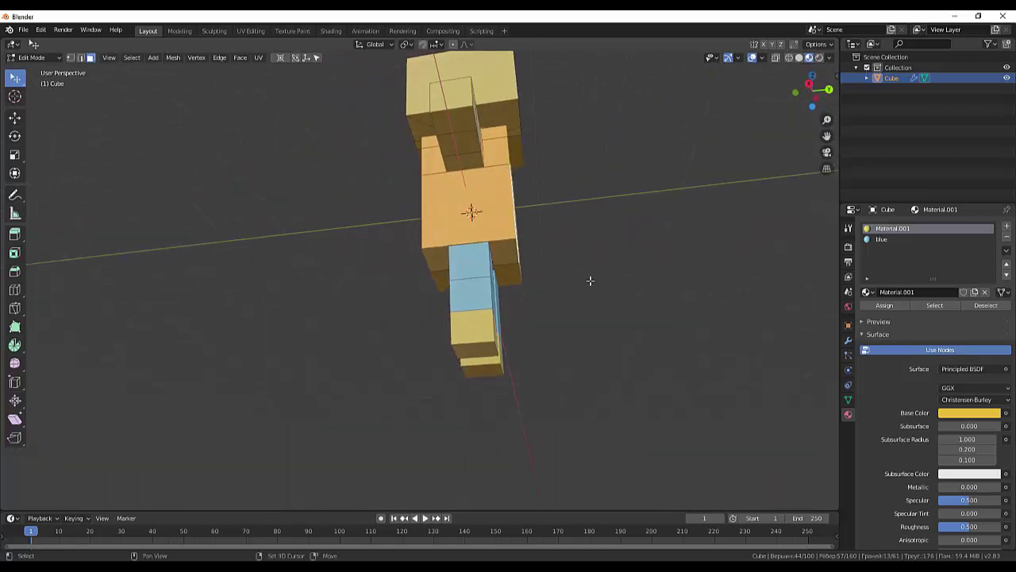
{"action": "left_click", "coordinate": [441, 266], "text": "shift"}
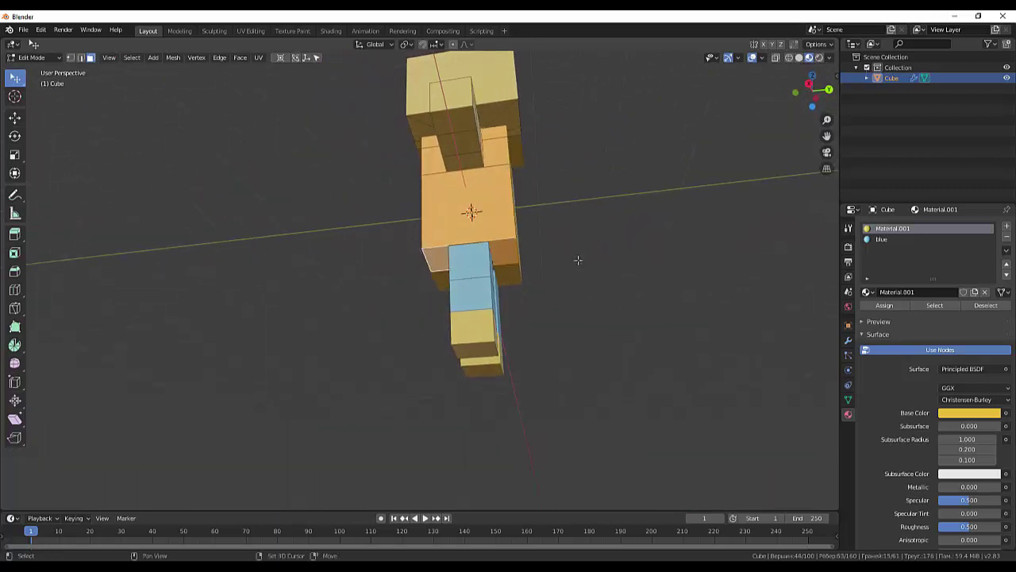
{"action": "mouse_move", "coordinate": [579, 257]}
{"action": "middle_mouse_down"}
{"action": "mouse_move", "coordinate": [729, 314]}
{"action": "mouse_move", "coordinate": [715, 316]}
{"action": "middle_mouse_up"}
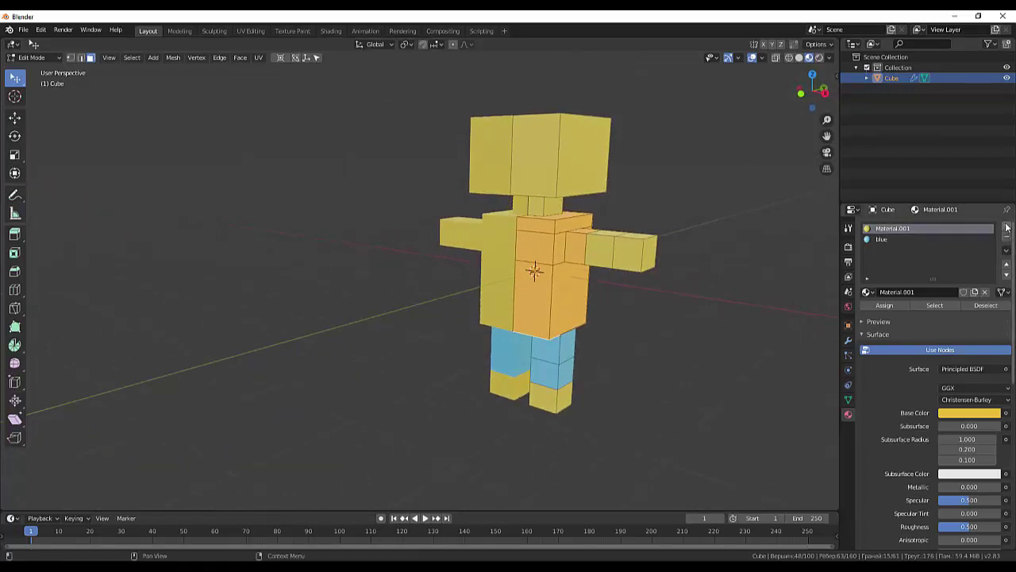
Add a new material slot with a new material named 't-shirt'
{"action": "left_click", "coordinate": [1007, 227]}
{"action": "left_click", "coordinate": [934, 292]}
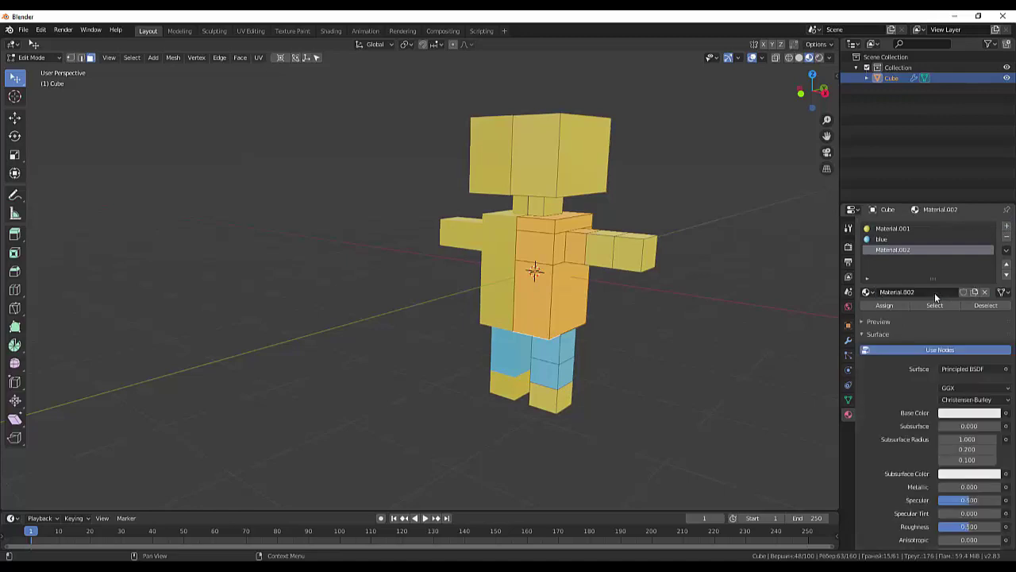
{"action": "left_click", "coordinate": [919, 293]}
{"action": "type", "text": "rt"}
{"action": "key", "text": "Return"}
Give the t-shirt material a red base colour and assign it to the selected torso faces
{"action": "left_click", "coordinate": [948, 413]}
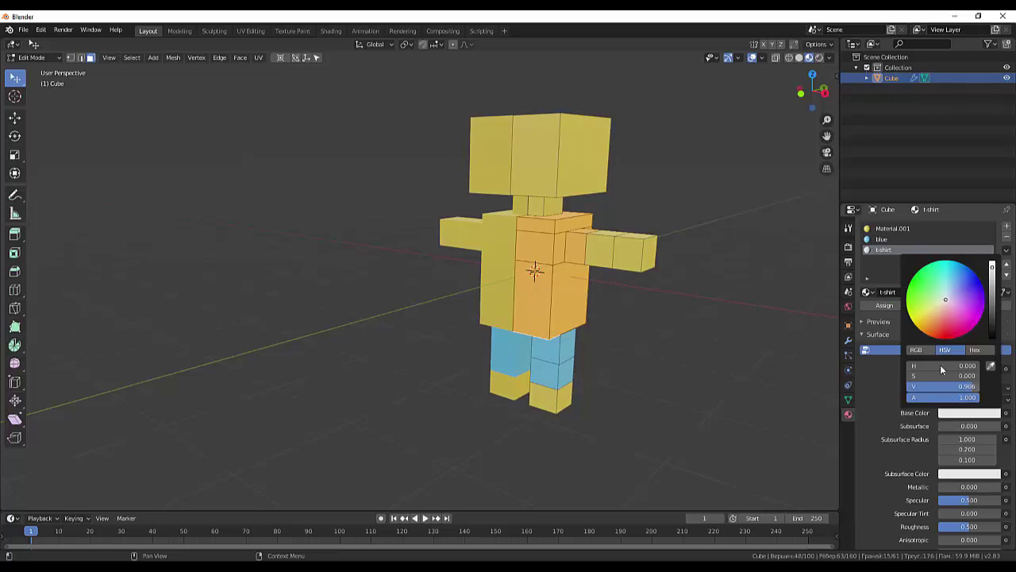
{"action": "mouse_move", "coordinate": [942, 331]}
{"action": "left_mouse_down"}
{"action": "mouse_move", "coordinate": [932, 330]}
{"action": "mouse_move", "coordinate": [943, 334]}
{"action": "left_mouse_up"}
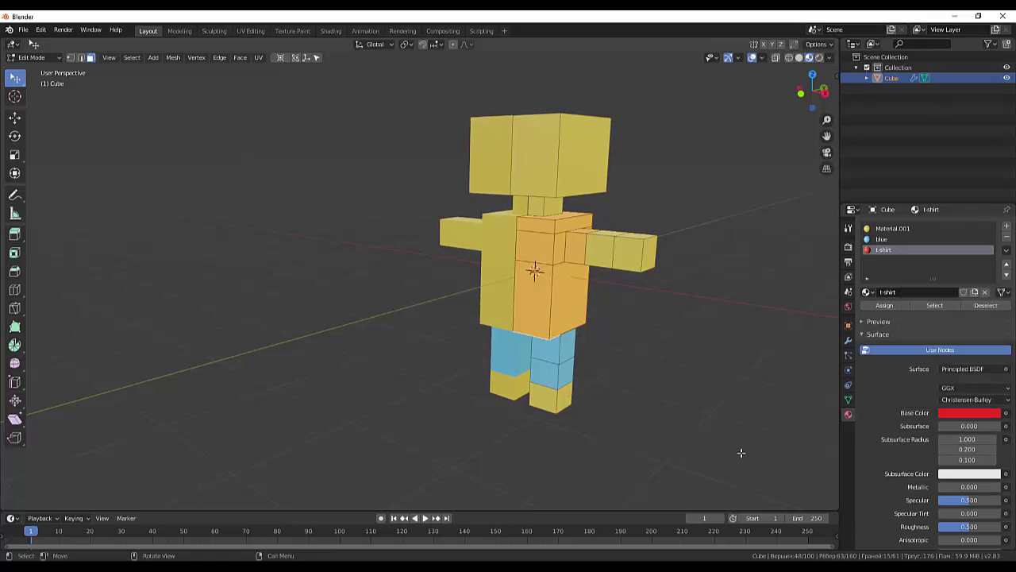
{"action": "left_click", "coordinate": [886, 307]}
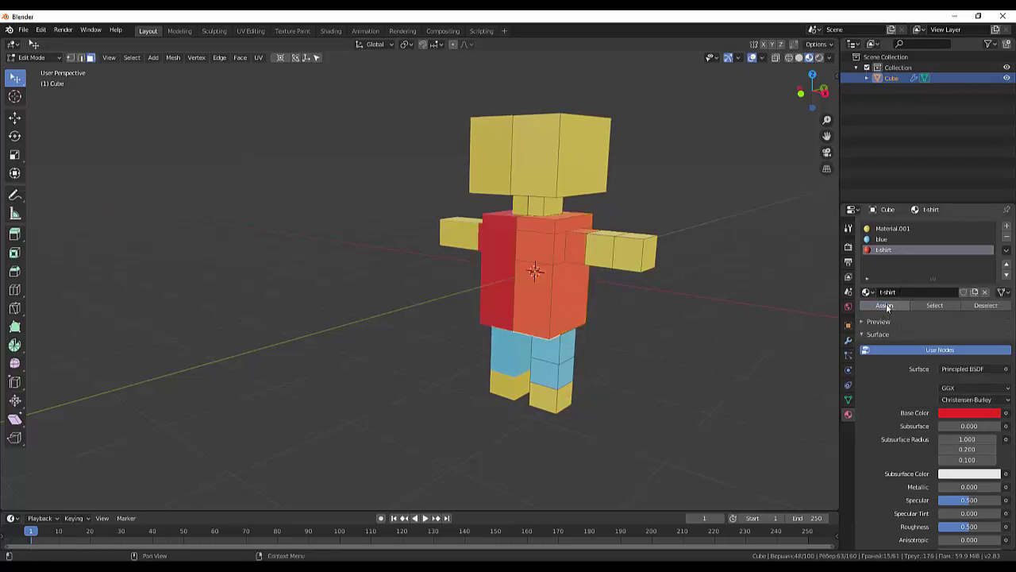
{"action": "left_click", "coordinate": [673, 378]}
{"action": "middle_click_drag", "start_coordinate": [673, 379], "coordinate": [710, 380]}
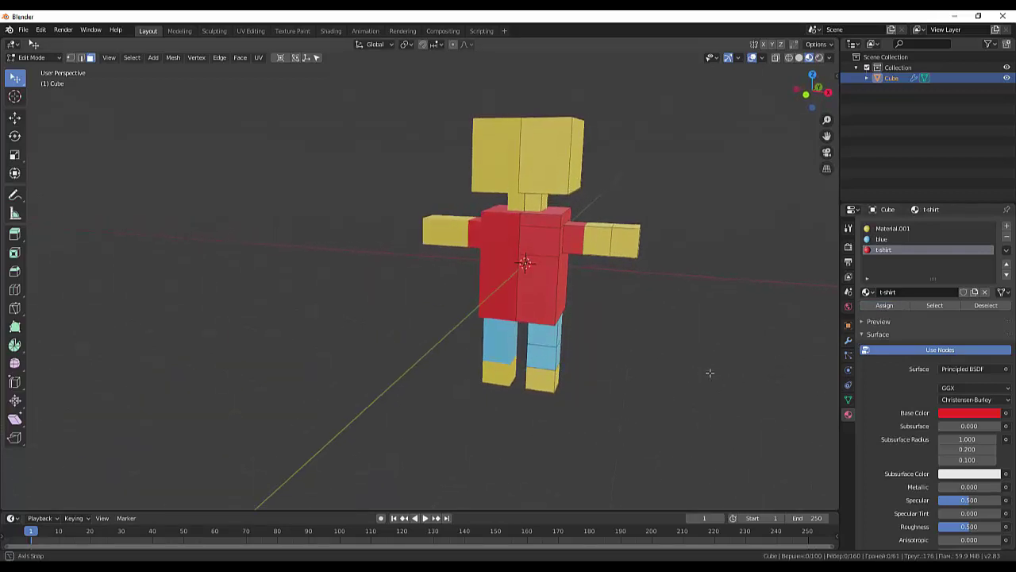
Select the faces of both the right and left feet
{"action": "mouse_move", "coordinate": [711, 379]}
{"action": "middle_mouse_down"}
{"action": "mouse_move", "coordinate": [708, 371]}
{"action": "mouse_move", "coordinate": [530, 422]}
{"action": "middle_mouse_up"}
{"action": "left_click", "coordinate": [548, 388]}
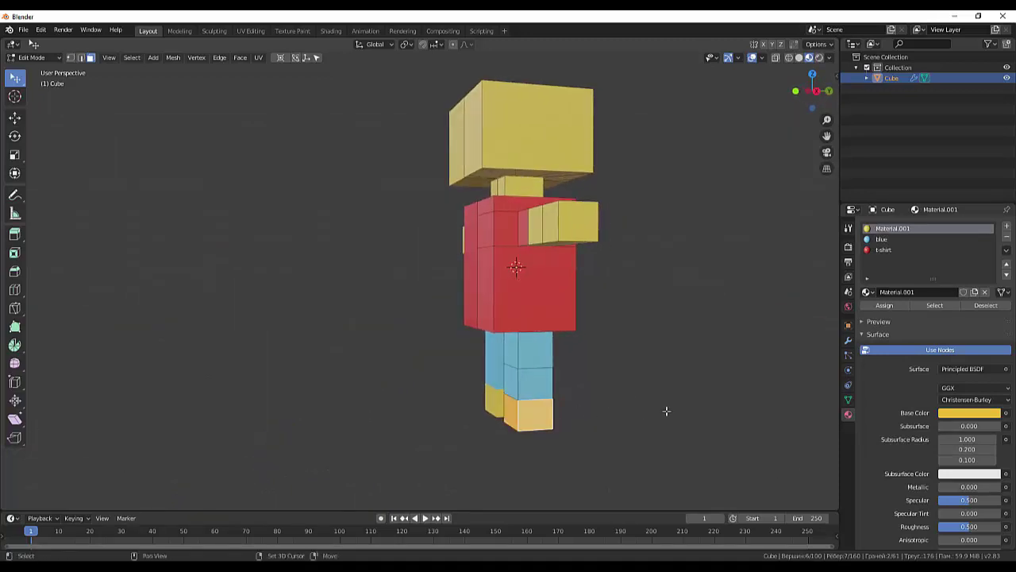
{"action": "middle_click_drag", "start_coordinate": [665, 411], "coordinate": [471, 413]}
{"action": "left_click", "coordinate": [274, 399]}
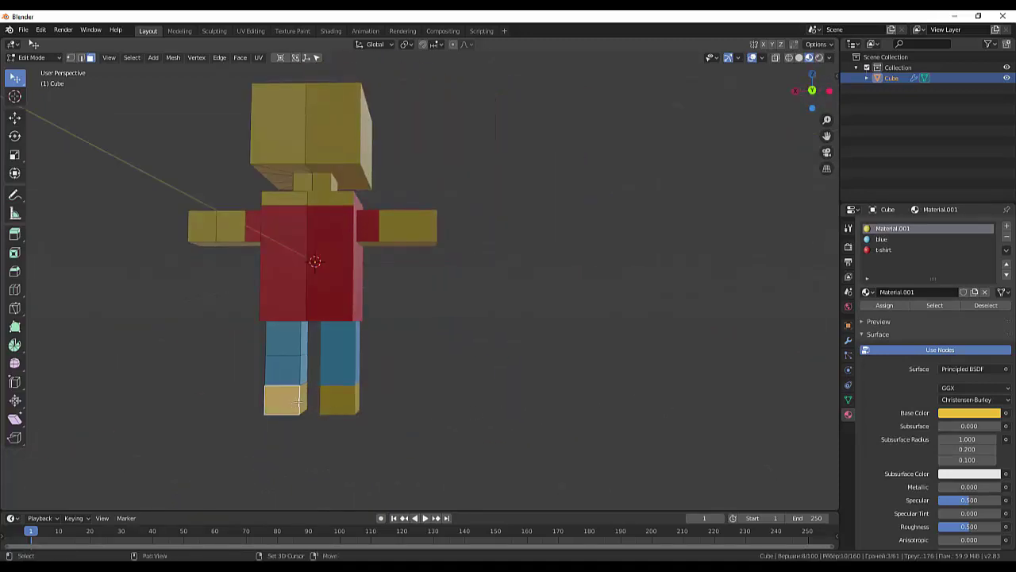
{"action": "left_click", "coordinate": [306, 399], "text": "shift"}
{"action": "mouse_move", "coordinate": [397, 419]}
{"action": "middle_mouse_down"}
{"action": "mouse_move", "coordinate": [482, 343]}
{"action": "mouse_move", "coordinate": [597, 266]}
{"action": "mouse_move", "coordinate": [597, 306]}
{"action": "middle_mouse_up"}
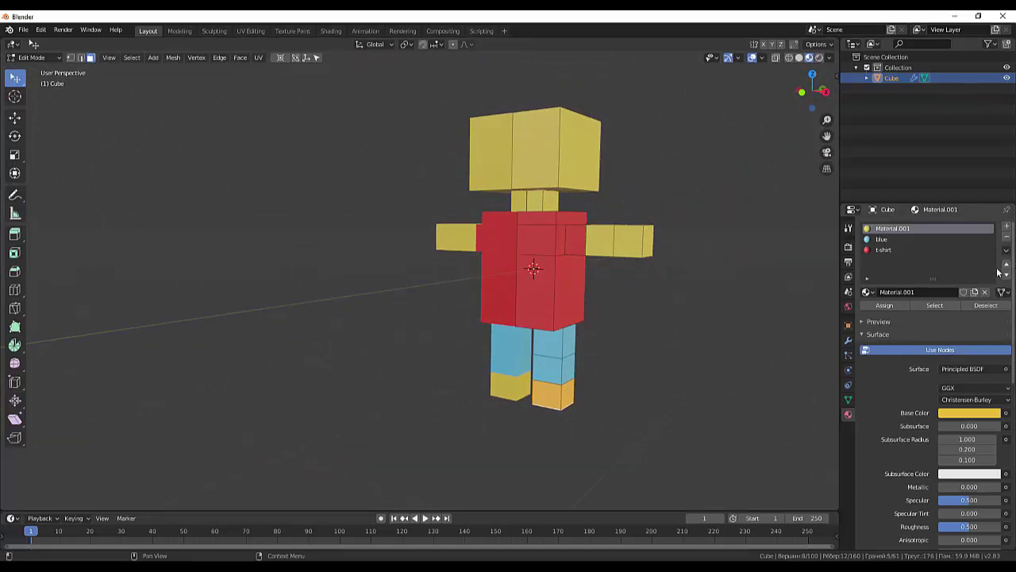
Create a new material, Material.002, darkened to near-black, and assign it to the feet
{"action": "left_click", "coordinate": [1007, 225]}
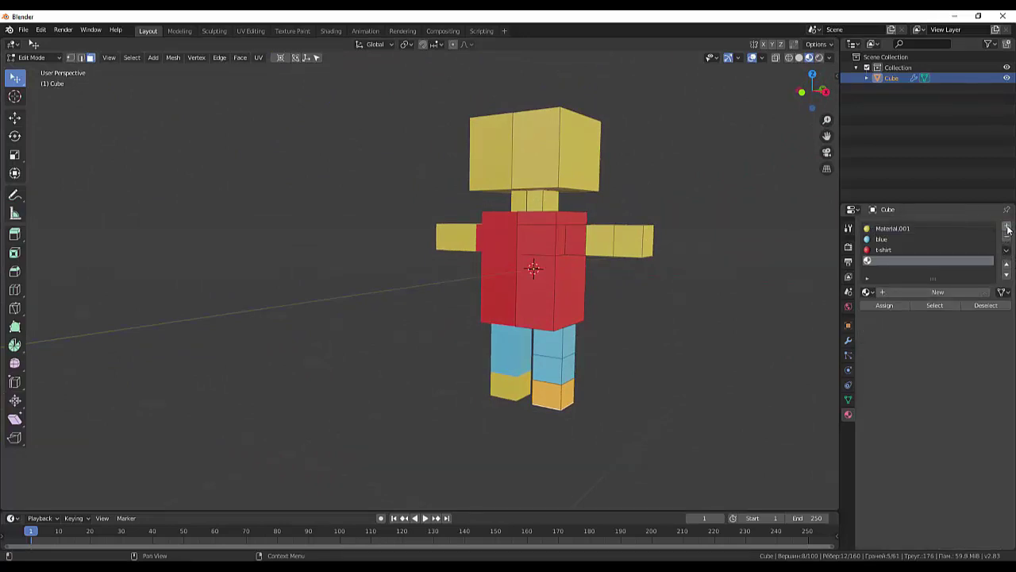
{"action": "left_click", "coordinate": [908, 291]}
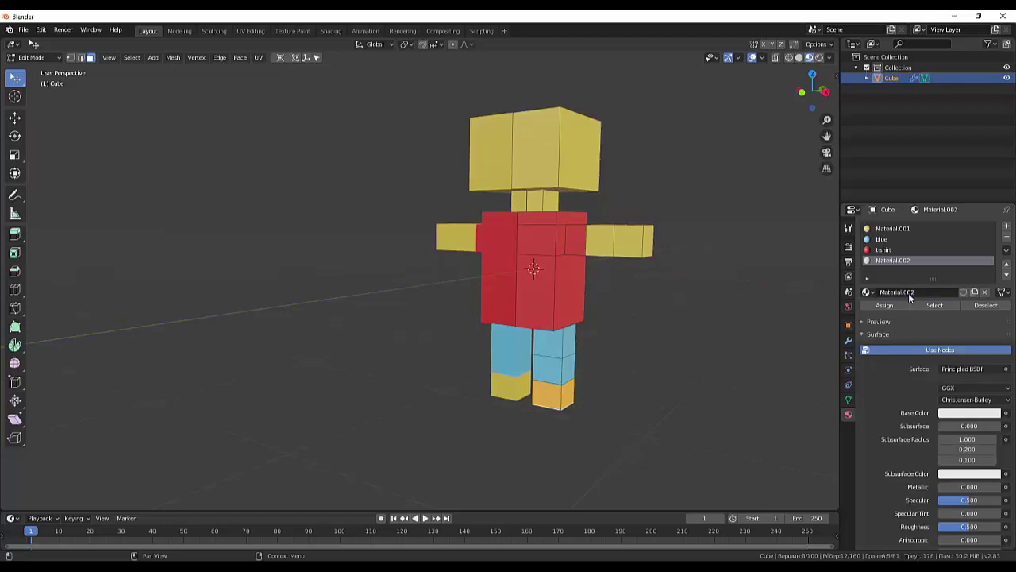
{"action": "left_click", "coordinate": [955, 413]}
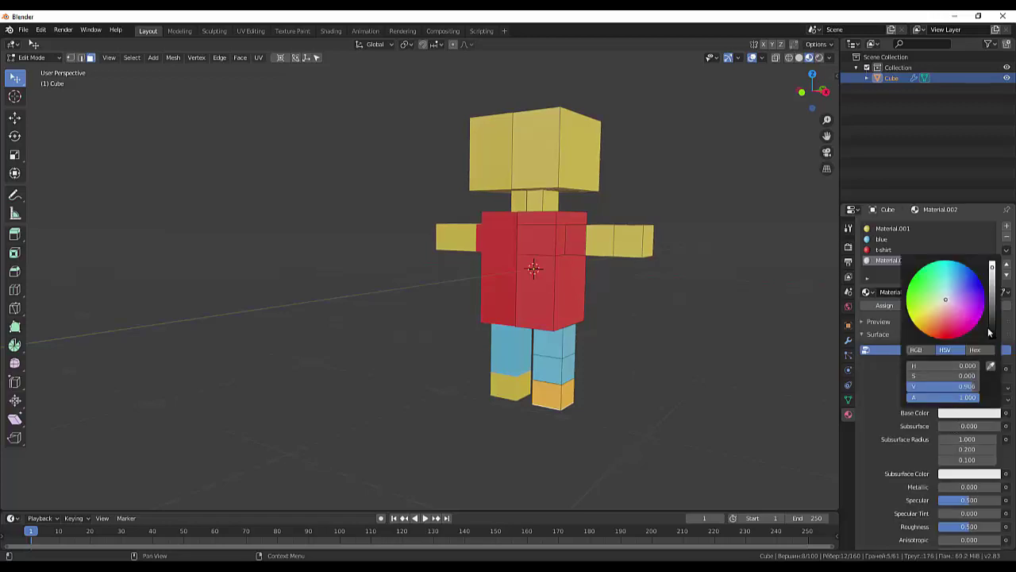
{"action": "left_click", "coordinate": [992, 329]}
{"action": "left_click_drag", "start_coordinate": [992, 330], "coordinate": [991, 334]}
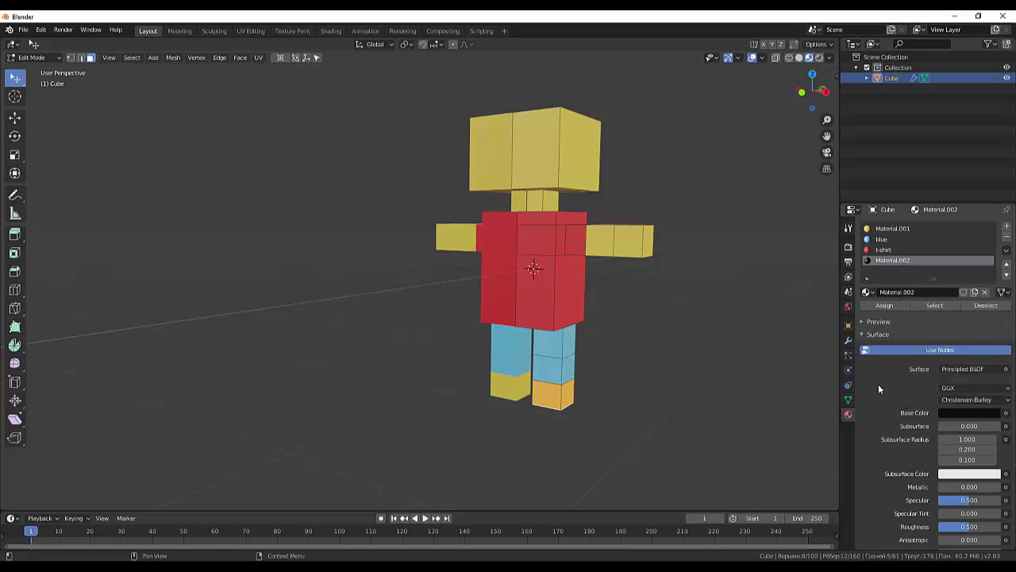
{"action": "left_click", "coordinate": [880, 306]}
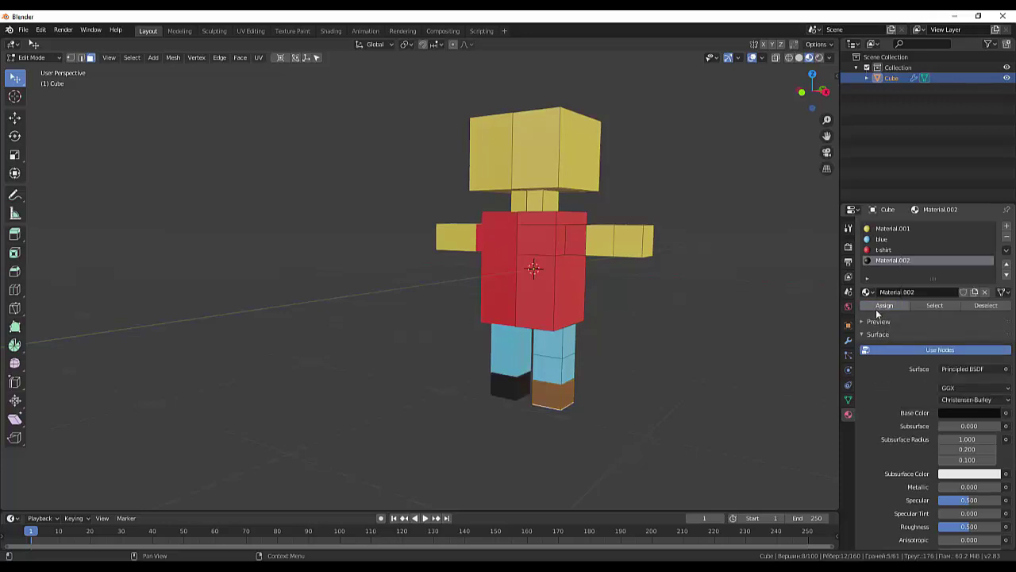
{"action": "mouse_move", "coordinate": [705, 424]}
{"action": "middle_mouse_down"}
{"action": "mouse_move", "coordinate": [757, 403]}
{"action": "mouse_move", "coordinate": [517, 405]}
{"action": "mouse_move", "coordinate": [733, 410]}
{"action": "middle_mouse_up"}
{"action": "scroll", "coordinate": [715, 405], "scroll_direction": "down", "scroll_amount": 3}
{"action": "scroll", "coordinate": [690, 398], "scroll_direction": "up", "scroll_amount": 2}
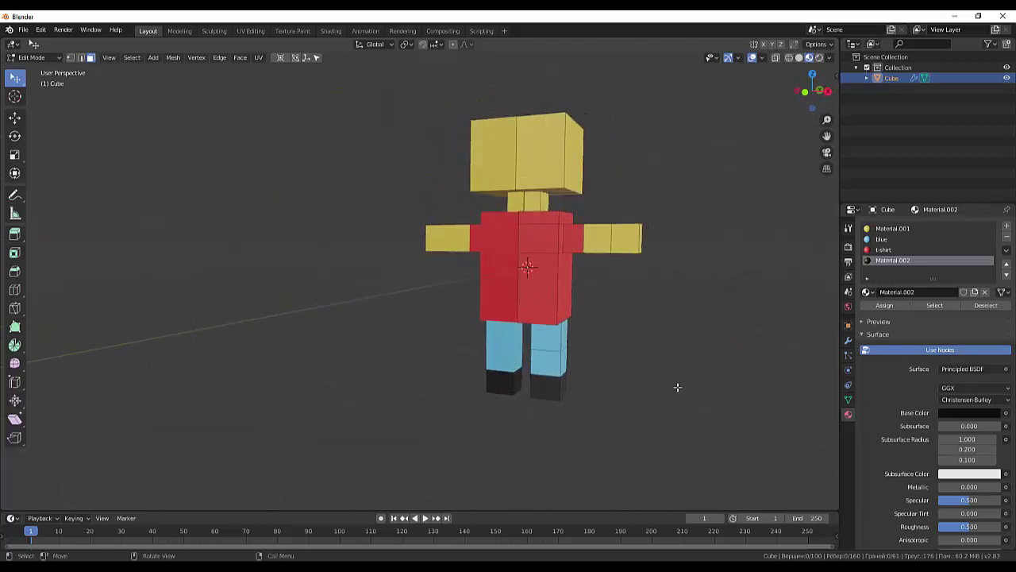
{"action": "mouse_move", "coordinate": [675, 381]}
{"action": "middle_mouse_down"}
{"action": "mouse_move", "coordinate": [747, 374]}
{"action": "mouse_move", "coordinate": [708, 383]}
{"action": "middle_mouse_up"}
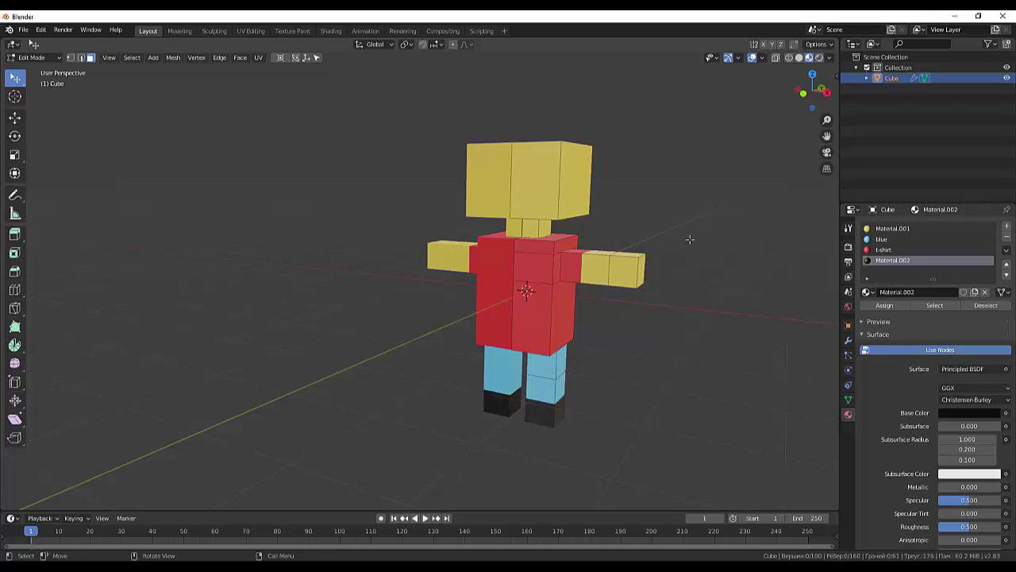
{"action": "mouse_move", "coordinate": [691, 239]}
{"action": "middle_mouse_down"}
{"action": "mouse_move", "coordinate": [725, 236]}
{"action": "mouse_move", "coordinate": [697, 227]}
{"action": "mouse_move", "coordinate": [681, 259]}
{"action": "mouse_move", "coordinate": [696, 223]}
{"action": "mouse_move", "coordinate": [670, 243]}
{"action": "middle_mouse_up"}
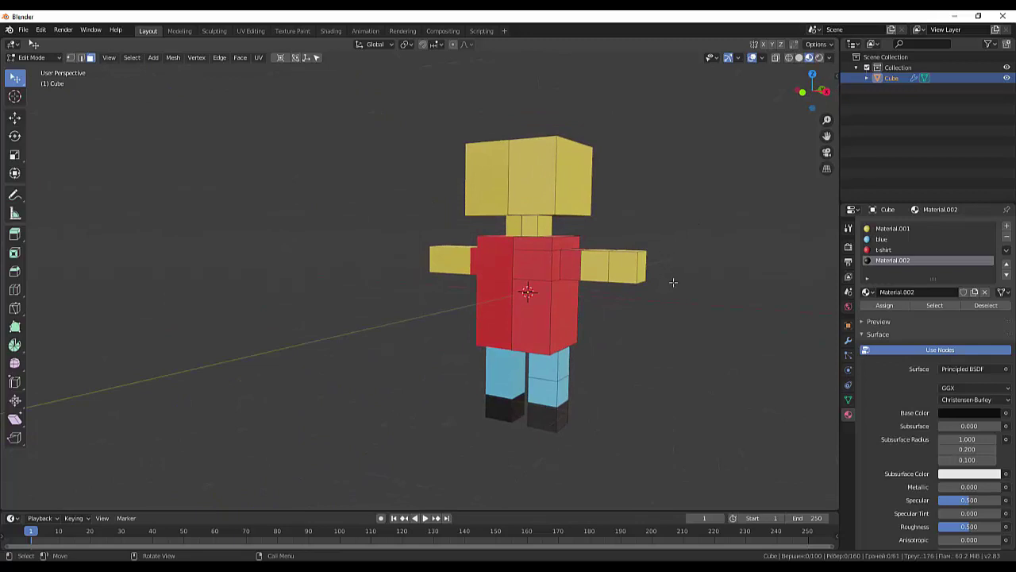